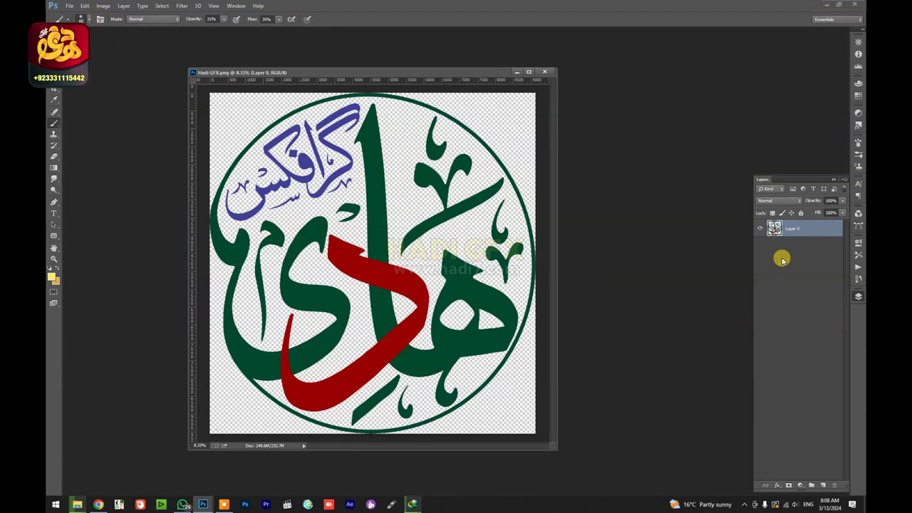
Duplicate Layer 0 and add a Gradient Overlay to the copy.
{"action": "key", "text": "ctrl+j"}
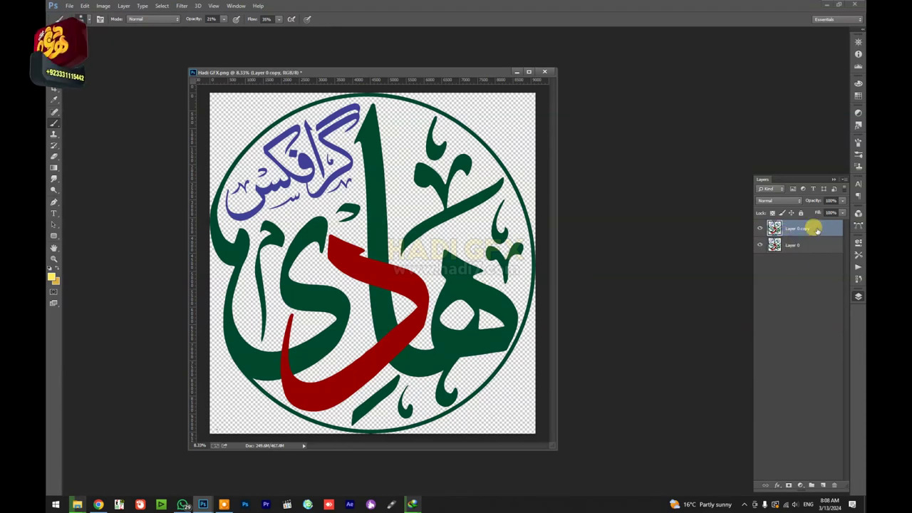
{"action": "double_click", "coordinate": [816, 229]}
{"action": "left_click", "coordinate": [610, 408]}
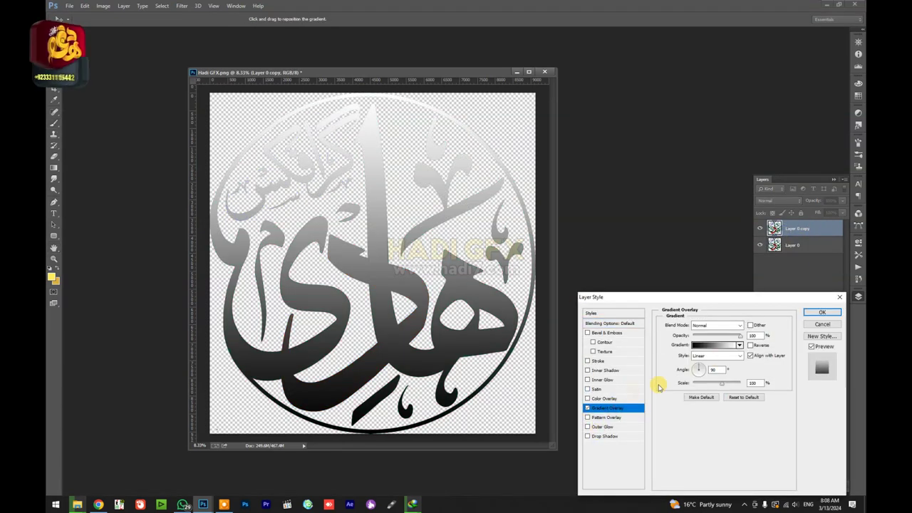
{"action": "left_click", "coordinate": [717, 349]}
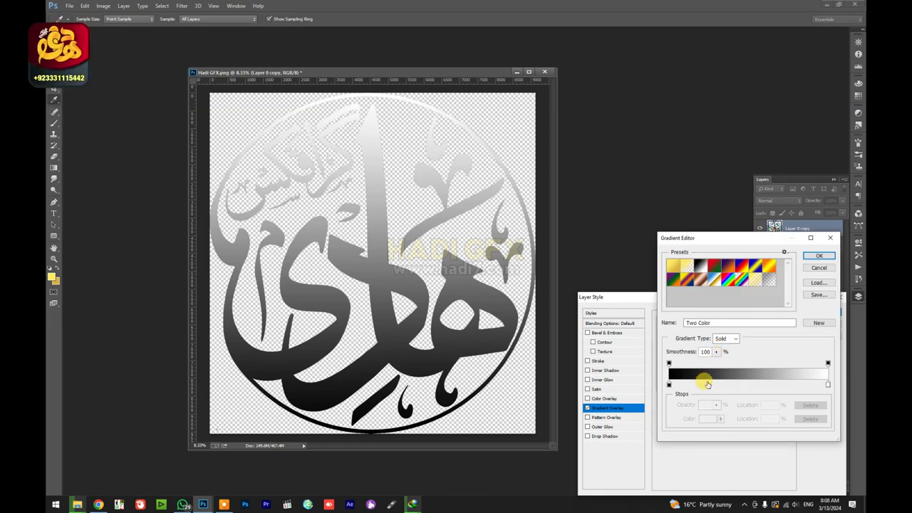
Add a yellow stop to the gradient and turn the black and another stop gold.
{"action": "left_click", "coordinate": [748, 386]}
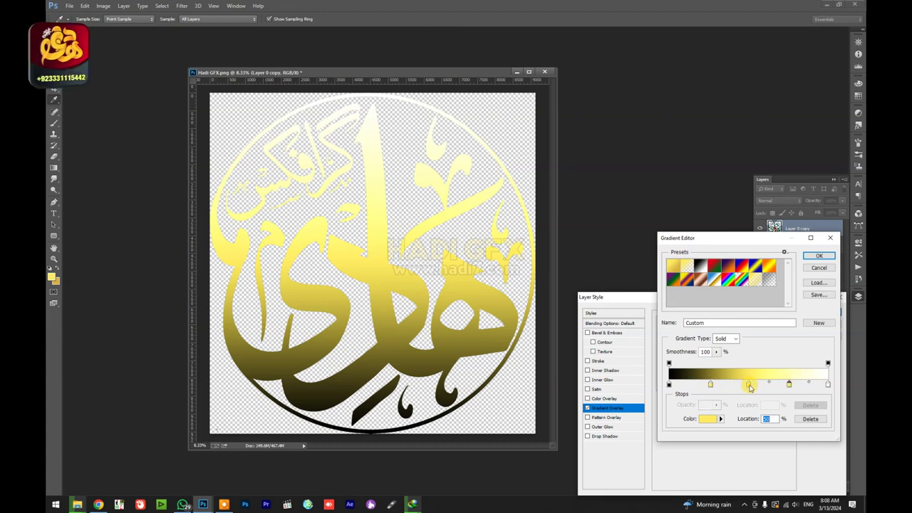
{"action": "left_click_drag", "start_coordinate": [750, 387], "coordinate": [752, 386]}
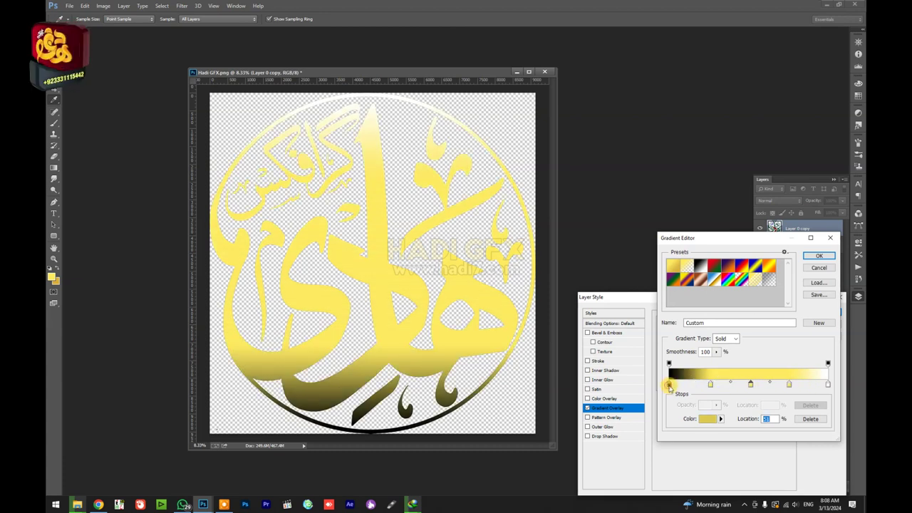
{"action": "left_click", "coordinate": [707, 419]}
{"action": "left_click", "coordinate": [54, 277]}
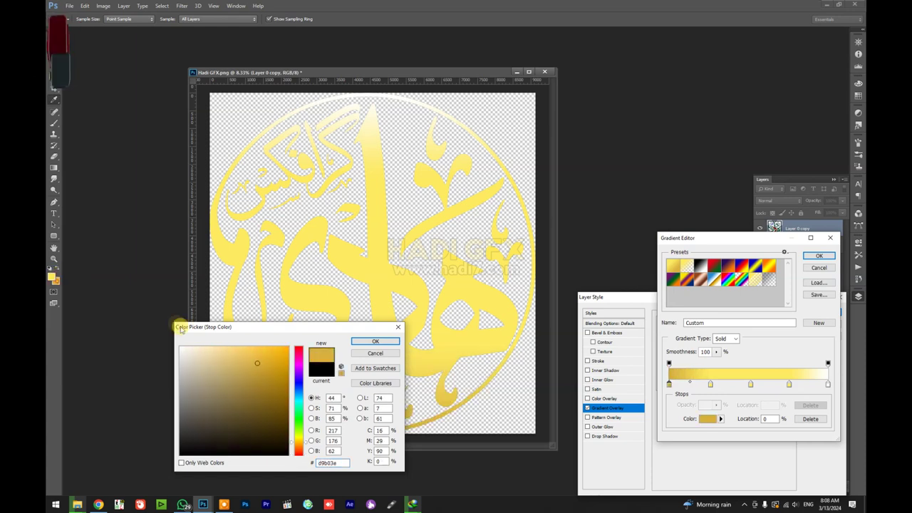
{"action": "left_click", "coordinate": [356, 342]}
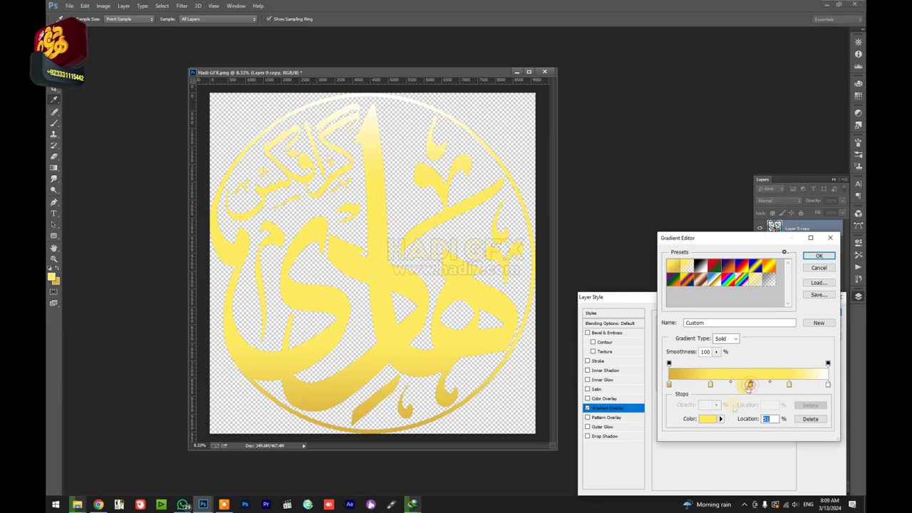
{"action": "left_click", "coordinate": [54, 278]}
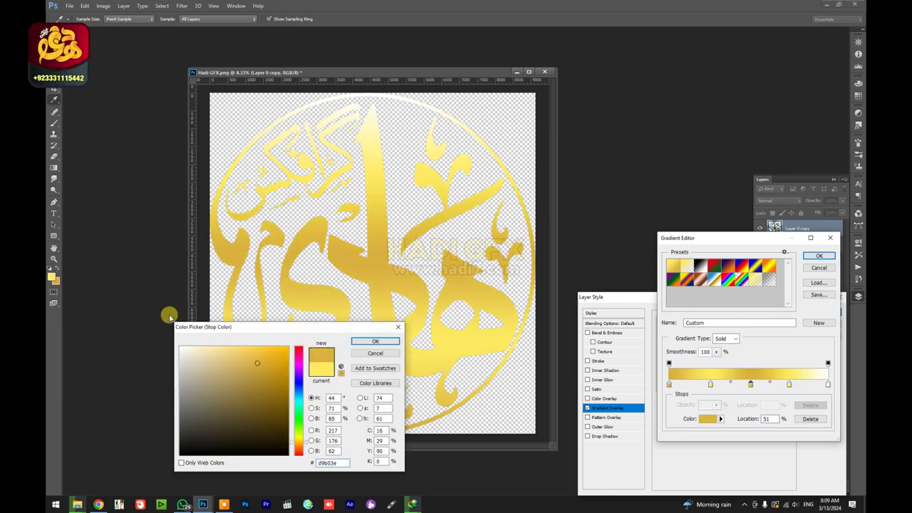
{"action": "left_click", "coordinate": [370, 343]}
Make the white end stop gold and apply the gold gradient overlay at Angle 0.
{"action": "left_click", "coordinate": [706, 419]}
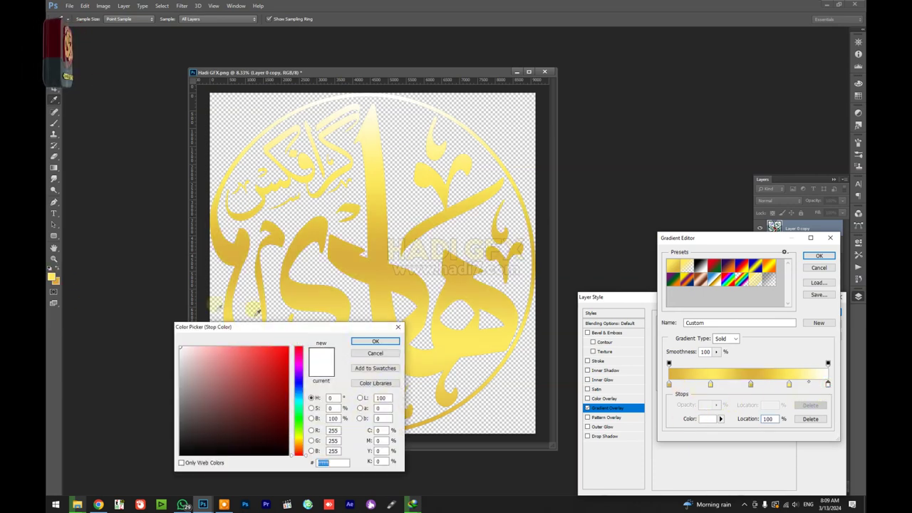
{"action": "left_click", "coordinate": [60, 276]}
{"action": "left_click", "coordinate": [356, 341]}
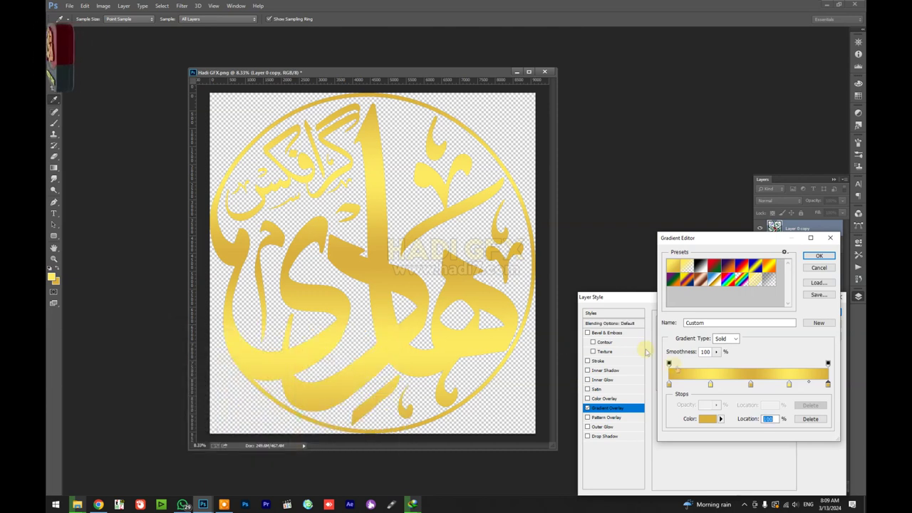
{"action": "left_click", "coordinate": [819, 256]}
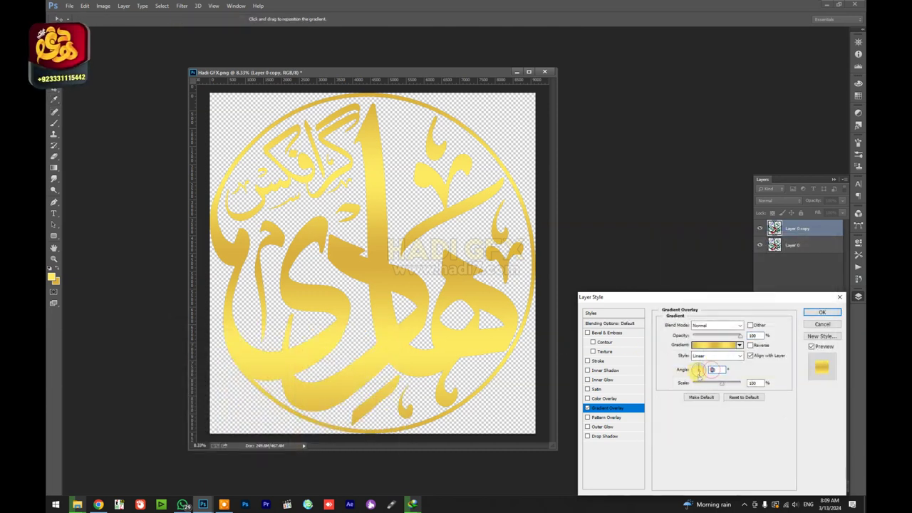
{"action": "type", "text": "0"}
{"action": "key", "text": "Return"}
Duplicate the gold overlay layer and merge the gold layers into Layer 0 copy 2.
{"action": "key", "text": "z"}
{"action": "left_click", "coordinate": [399, 249]}
{"action": "key", "text": "f"}
{"action": "left_click", "coordinate": [431, 253], "text": "alt"}
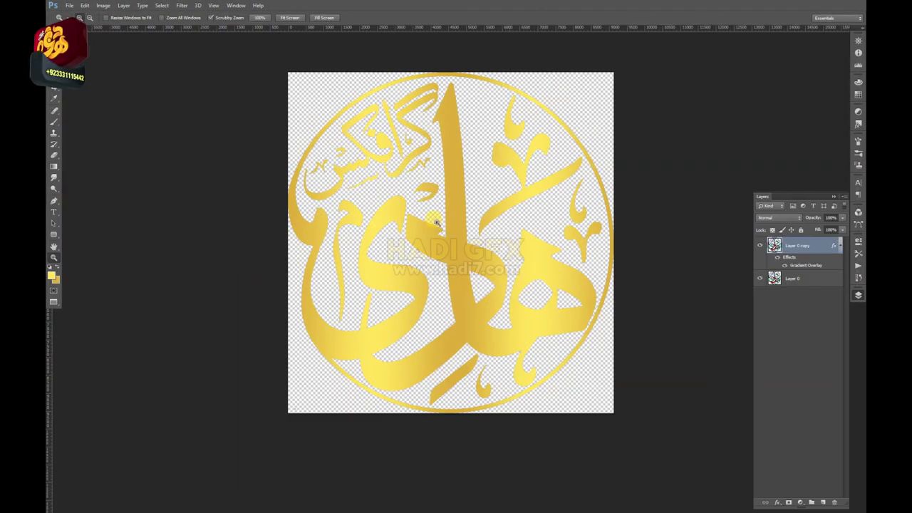
{"action": "key", "text": "v"}
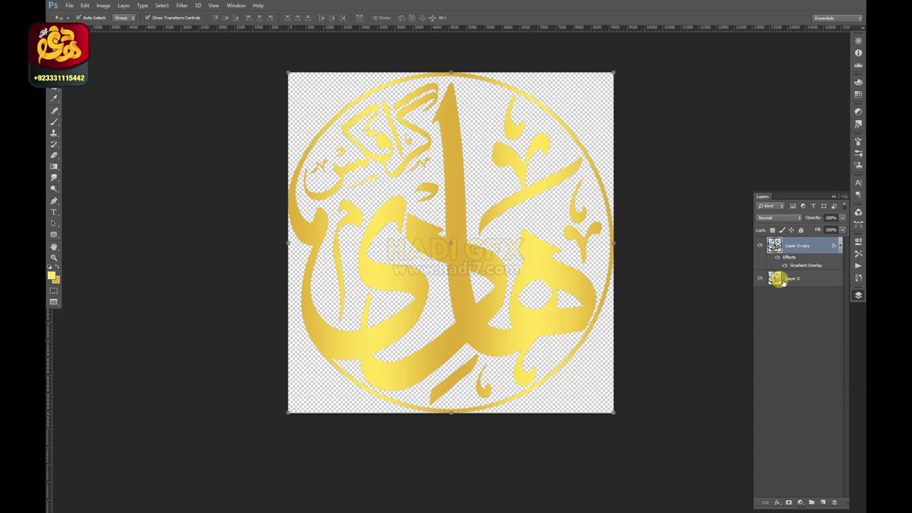
{"action": "key", "text": "z"}
{"action": "left_click", "coordinate": [511, 264]}
{"action": "left_click", "coordinate": [511, 265]}
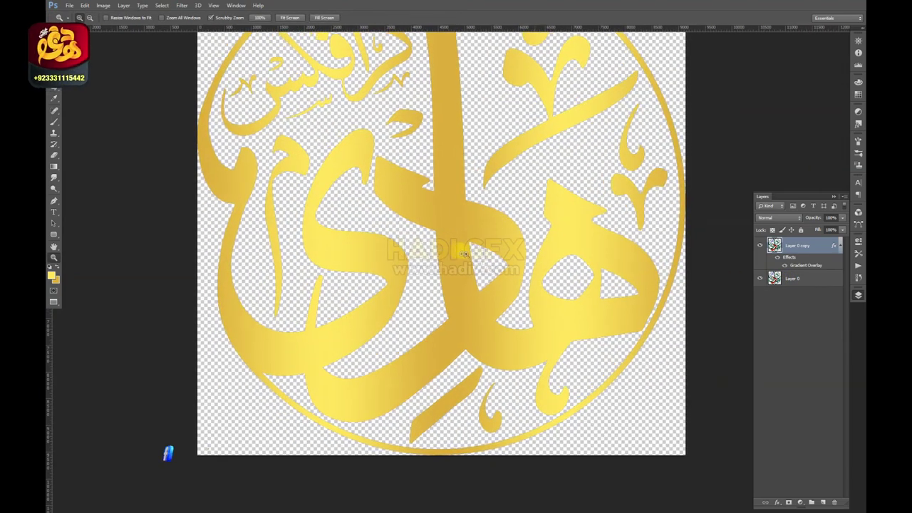
{"action": "left_click", "coordinate": [512, 265]}
{"action": "key", "text": "v"}
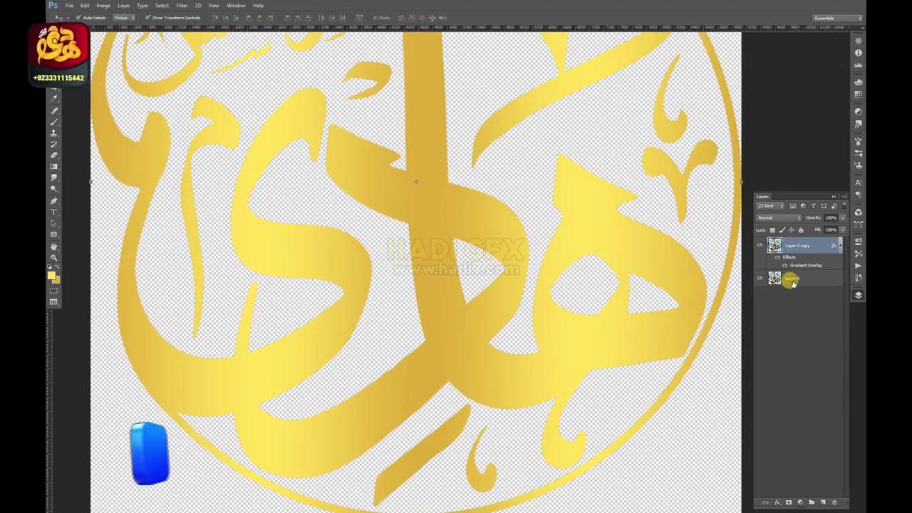
{"action": "left_click", "coordinate": [793, 279]}
{"action": "left_click_drag", "start_coordinate": [796, 246], "coordinate": [799, 274]}
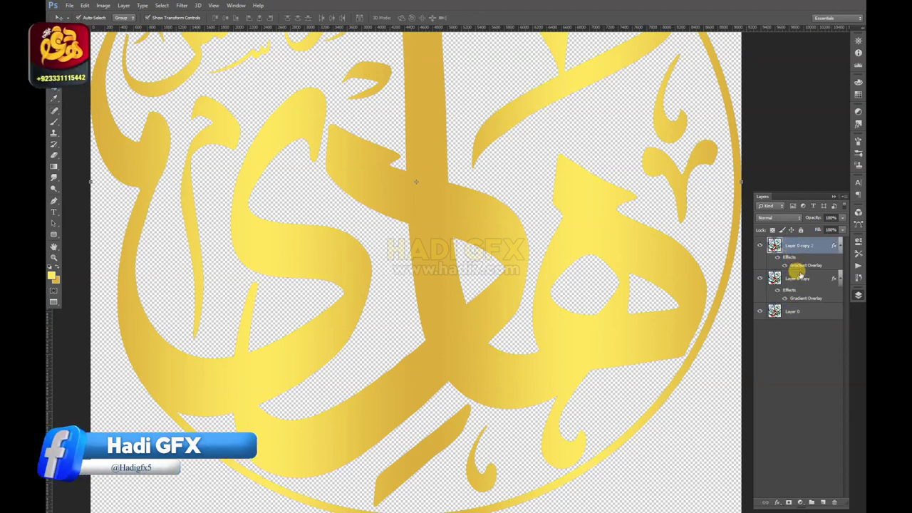
{"action": "key", "text": "ctrl+e"}
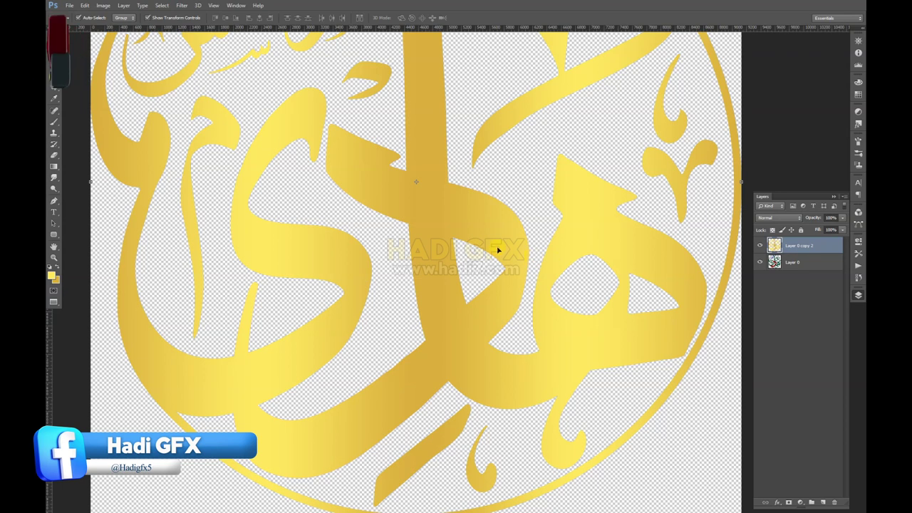
Copy a Magic Wand–selected letter stroke from Layer 0 onto its own layer, adding an empty top layer.
{"action": "left_click", "coordinate": [774, 263]}
{"action": "key", "text": "ctrl+shift+alt+n"}
{"action": "key", "text": "w"}
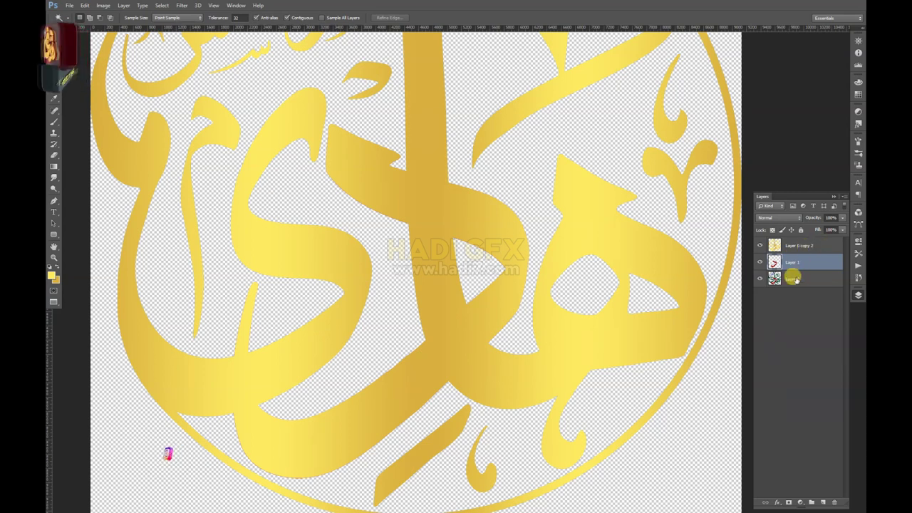
{"action": "left_click", "coordinate": [793, 278]}
{"action": "left_click", "coordinate": [289, 349]}
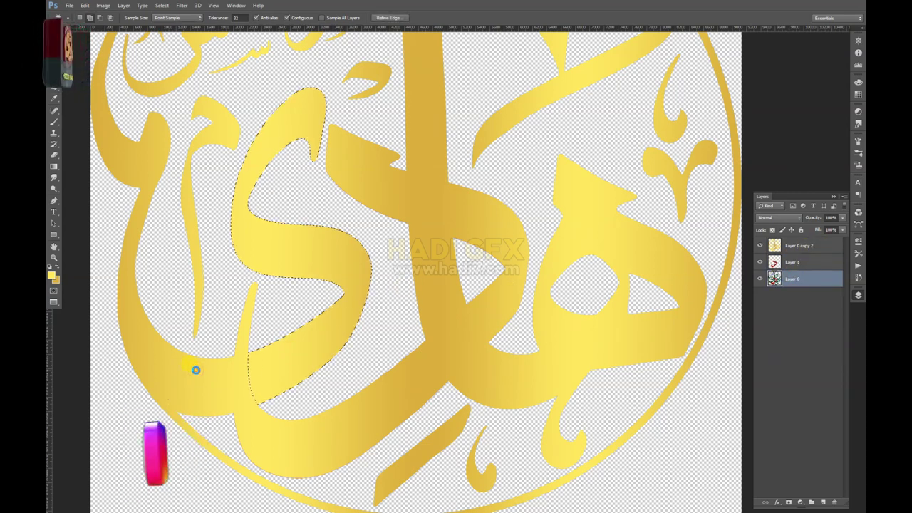
{"action": "key", "text": "ctrl+j"}
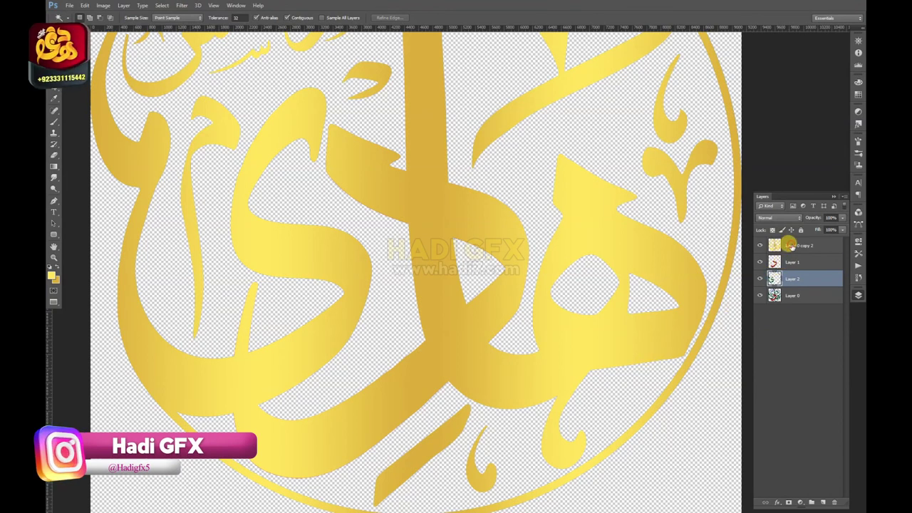
{"action": "left_click", "coordinate": [791, 245]}
{"action": "left_click", "coordinate": [821, 502]}
Load the gold artwork as a selection and brush soft black shading near the stem junction.
{"action": "key", "text": "b"}
{"action": "left_click", "coordinate": [775, 262], "text": "ctrl"}
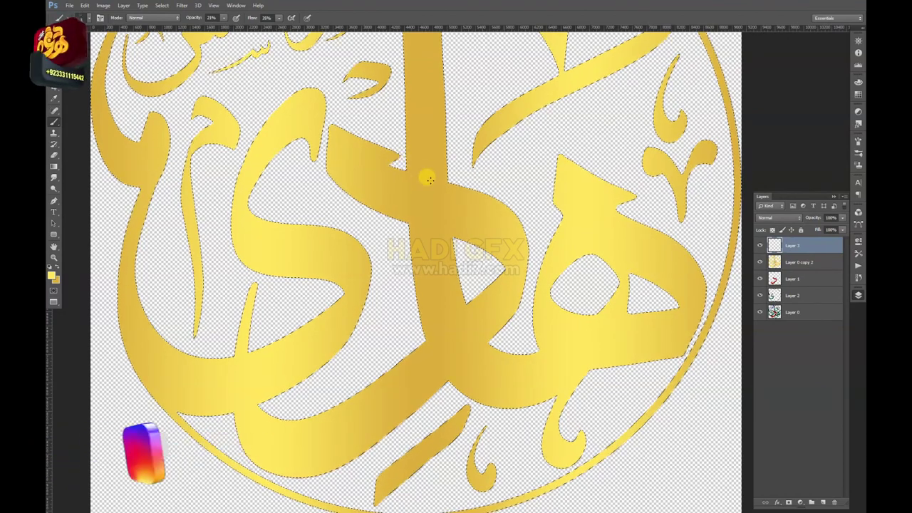
{"action": "key", "text": "bracketright"}
{"action": "key", "text": "bracketright"}
{"action": "key", "text": "bracketright"}
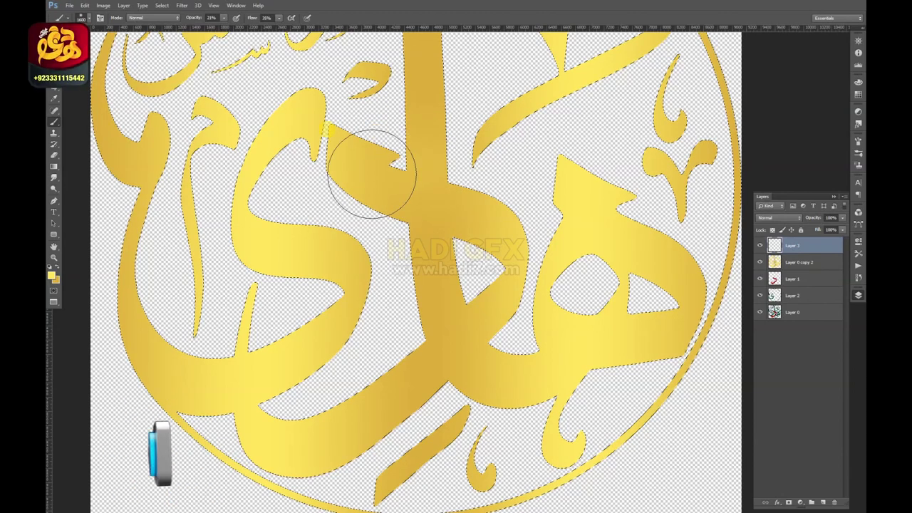
{"action": "left_click", "coordinate": [49, 265]}
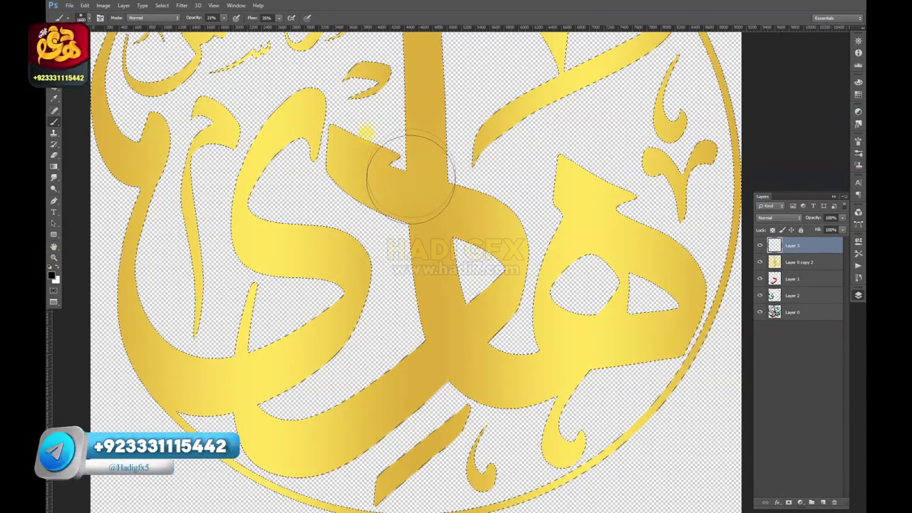
{"action": "left_click_drag", "start_coordinate": [428, 163], "coordinate": [439, 212]}
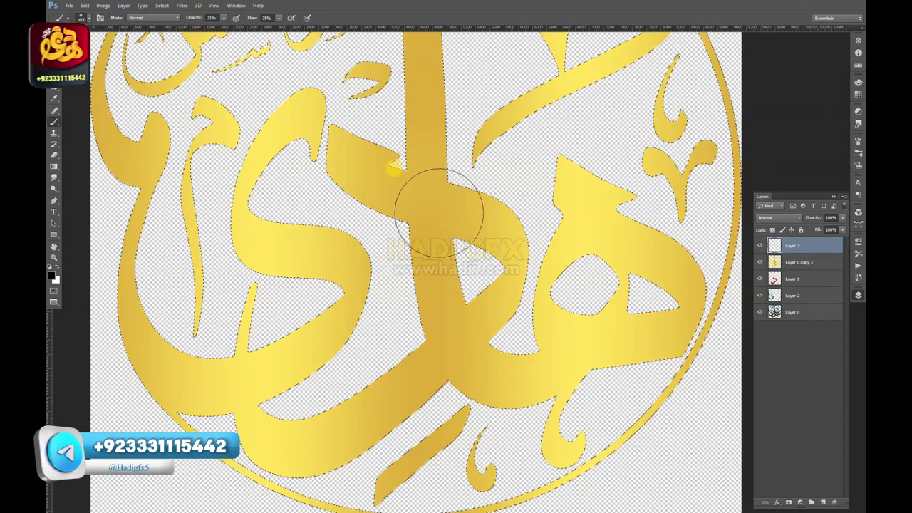
Select the central stem and right-letter strokes on Layer 0, then paint darker shading on Layer 3.
{"action": "key", "text": "w"}
{"action": "left_click", "coordinate": [791, 312]}
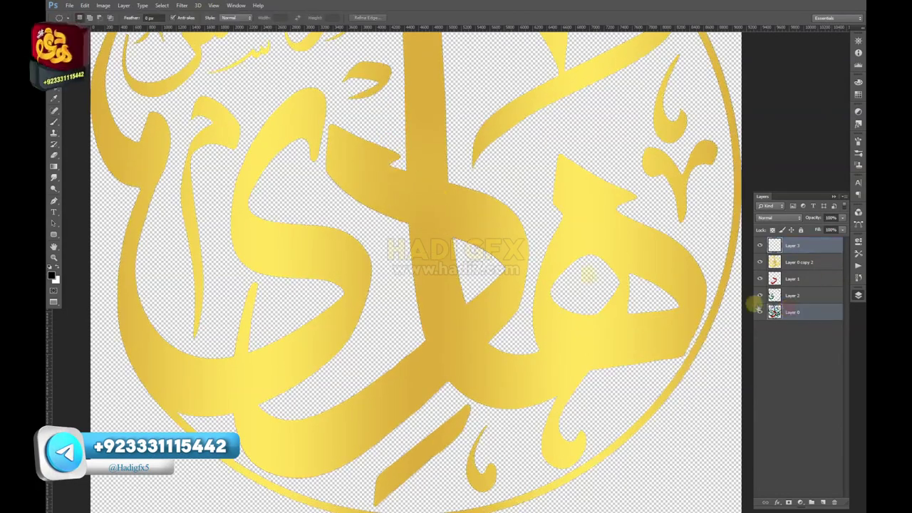
{"action": "left_click", "coordinate": [427, 167]}
{"action": "left_click", "coordinate": [470, 365], "text": "shift"}
{"action": "key", "text": "b"}
{"action": "key", "text": "alt+period"}
{"action": "left_click_drag", "start_coordinate": [467, 323], "coordinate": [467, 343]}
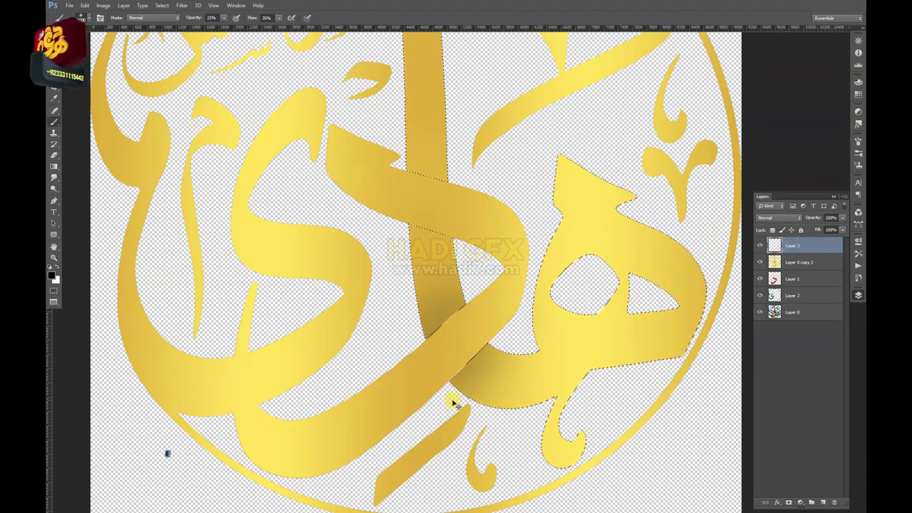
Set the brush colour to orange and paint orange shading along the vertical stroke.
{"action": "left_click", "coordinate": [51, 275]}
{"action": "left_click", "coordinate": [288, 348]}
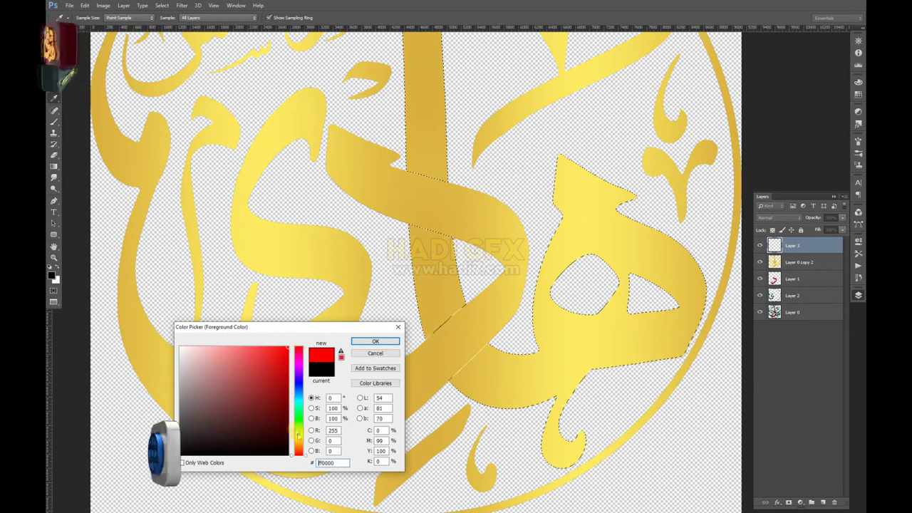
{"action": "left_click_drag", "start_coordinate": [298, 433], "coordinate": [298, 446]}
{"action": "left_click", "coordinate": [375, 342]}
{"action": "mouse_move", "coordinate": [425, 359]}
{"action": "left_mouse_down"}
{"action": "mouse_move", "coordinate": [437, 306]}
{"action": "mouse_move", "coordinate": [427, 193]}
{"action": "mouse_move", "coordinate": [387, 198]}
{"action": "left_mouse_up"}
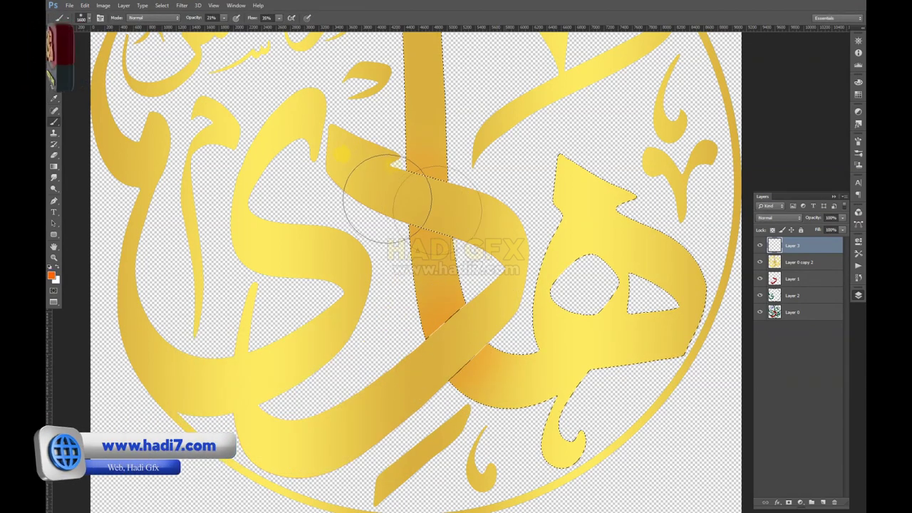
Select a letter stroke on Layer 0 and paint orange shading at its bottom on Layer 3.
{"action": "key", "text": "m"}
{"action": "key", "text": "ctrl+d"}
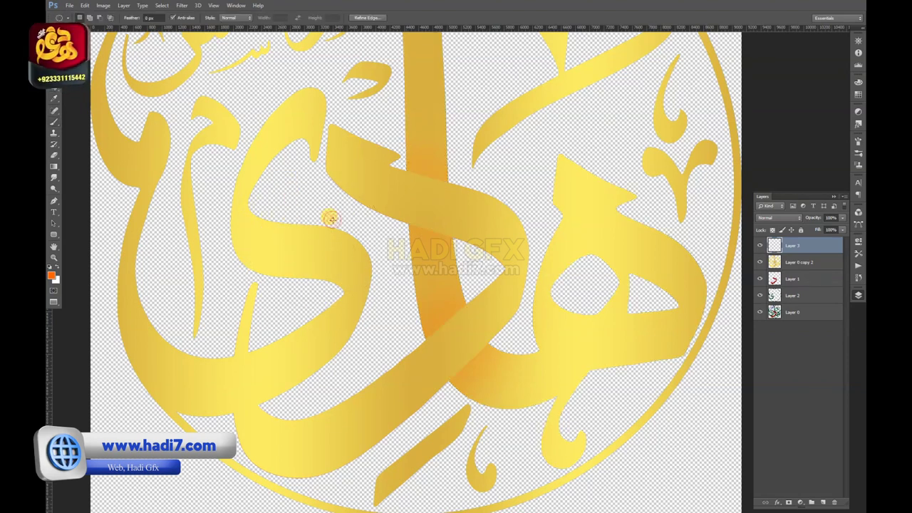
{"action": "left_click", "coordinate": [791, 312]}
{"action": "key", "text": "w"}
{"action": "left_click", "coordinate": [258, 384]}
{"action": "key", "text": "b"}
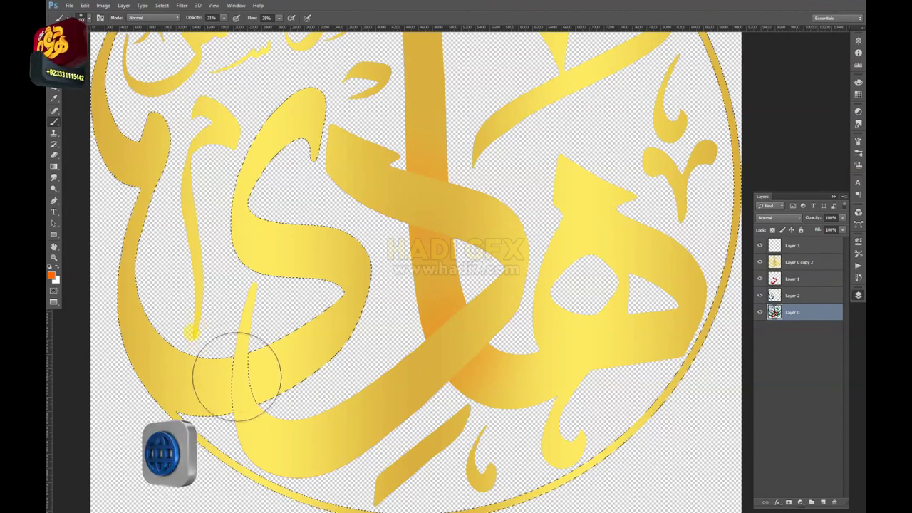
{"action": "left_click", "coordinate": [805, 245]}
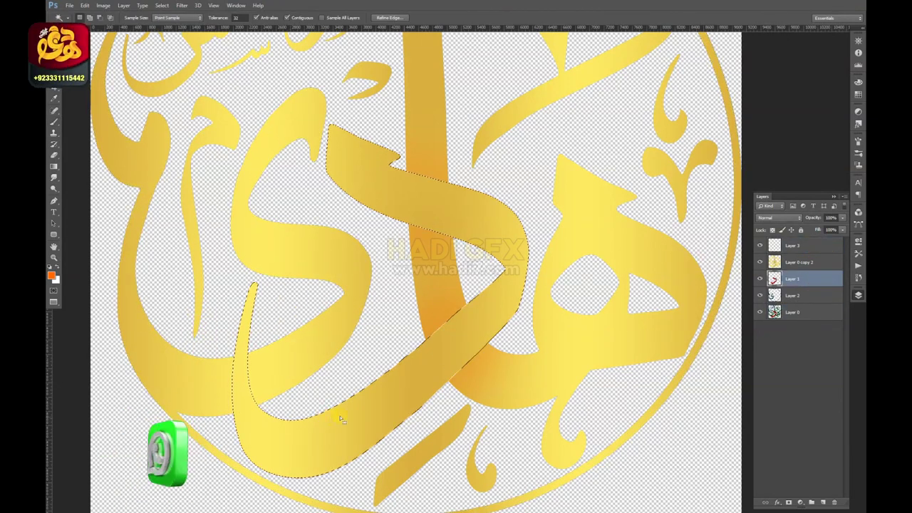
{"action": "left_click", "coordinate": [813, 246]}
{"action": "left_click_drag", "start_coordinate": [228, 373], "coordinate": [247, 372]}
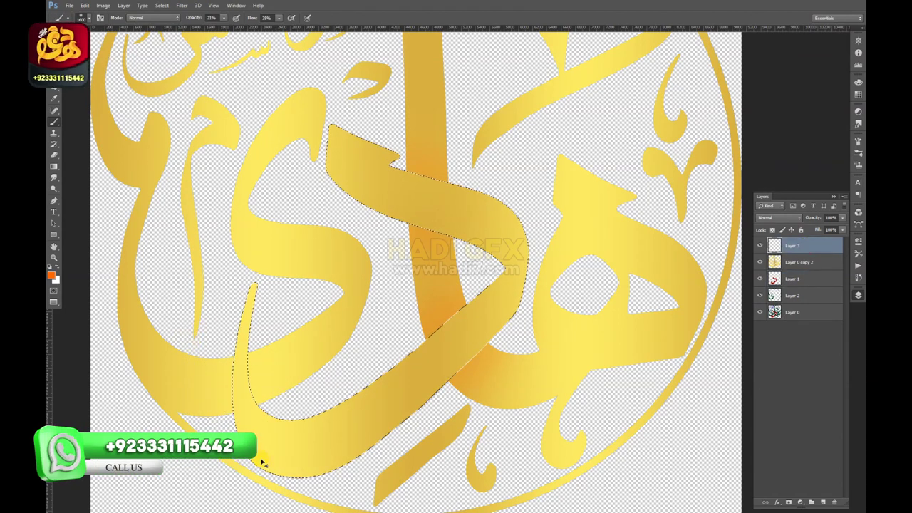
Select the left curved stroke on Layer 2, shade it orange on Layer 3, then deselect and fit the view.
{"action": "left_click", "coordinate": [792, 297]}
{"action": "key", "text": "w"}
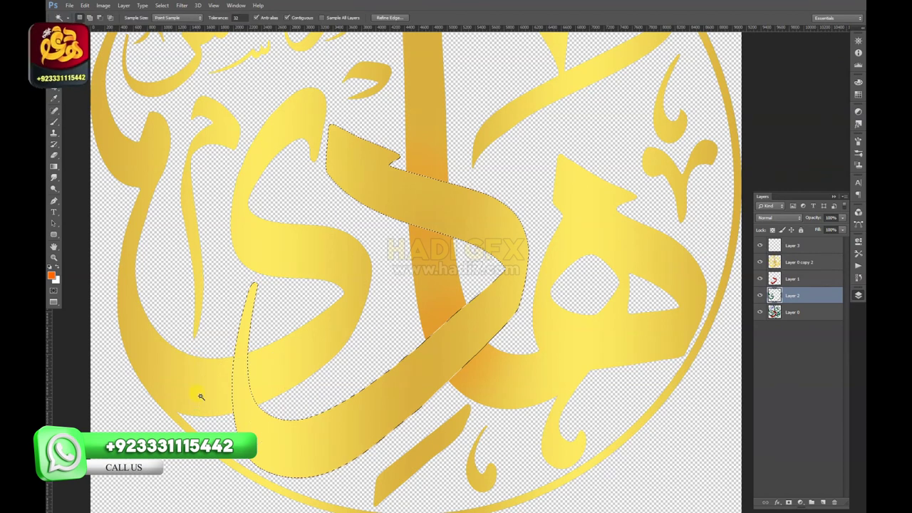
{"action": "left_click", "coordinate": [208, 387]}
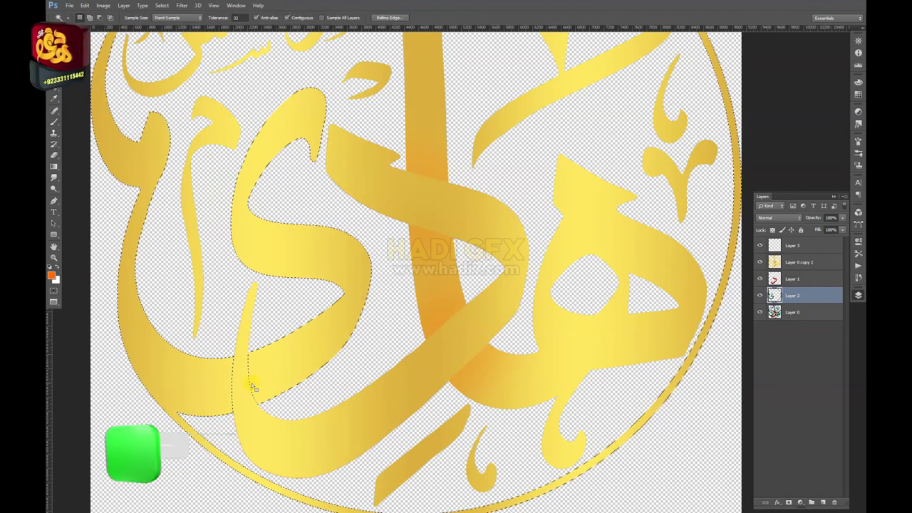
{"action": "key", "text": "b"}
{"action": "left_click", "coordinate": [793, 245]}
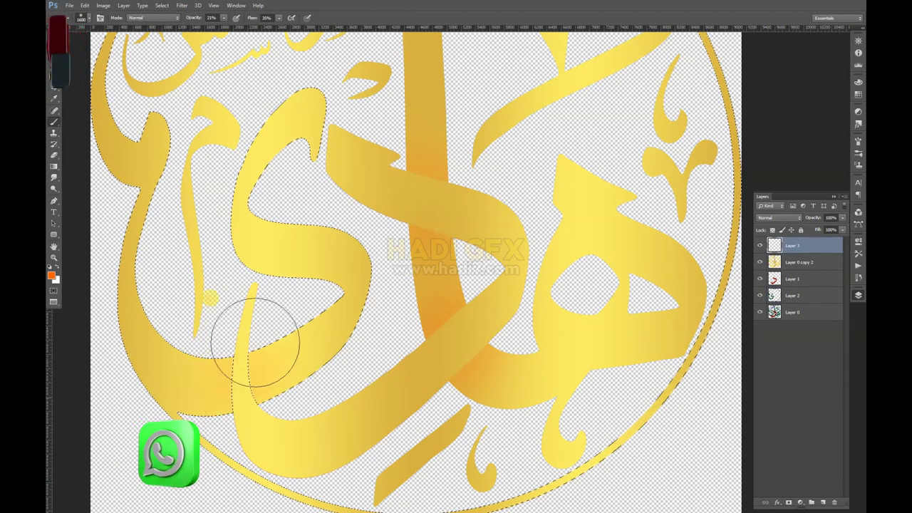
{"action": "left_click_drag", "start_coordinate": [228, 374], "coordinate": [236, 375]}
{"action": "key", "text": "z"}
{"action": "key", "text": "ctrl+d"}
{"action": "key", "text": "ctrl+0"}
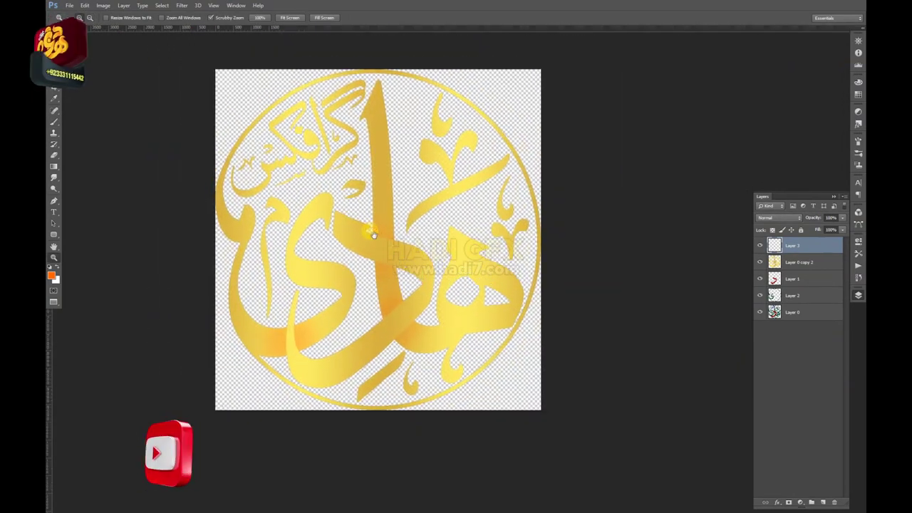
Merge Layer 2 down and delete the leftover lower layers.
{"action": "left_click", "coordinate": [428, 306]}
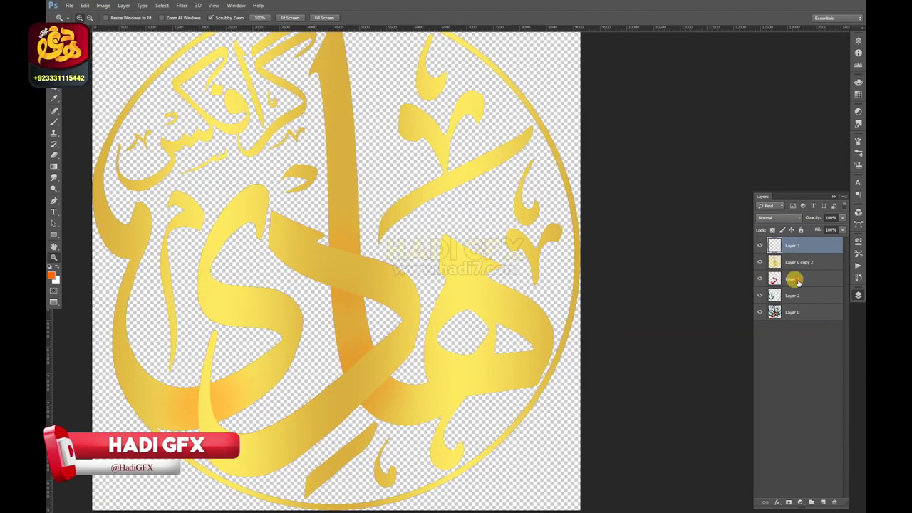
{"action": "left_click", "coordinate": [798, 281]}
{"action": "key", "text": "ctrl+e"}
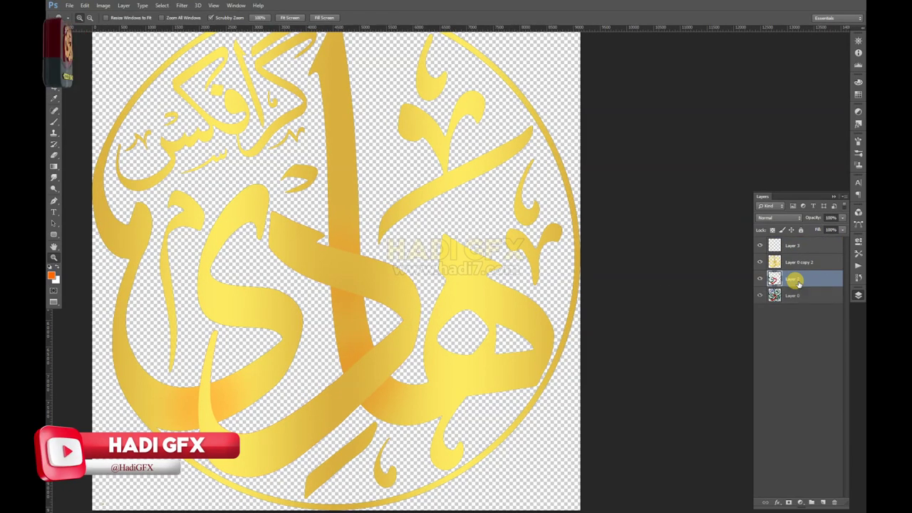
{"action": "left_click_drag", "start_coordinate": [798, 282], "coordinate": [834, 503]}
Draw a Pen path around the central crossing and load it as a selection on Layer 3.
{"action": "left_click", "coordinate": [412, 354]}
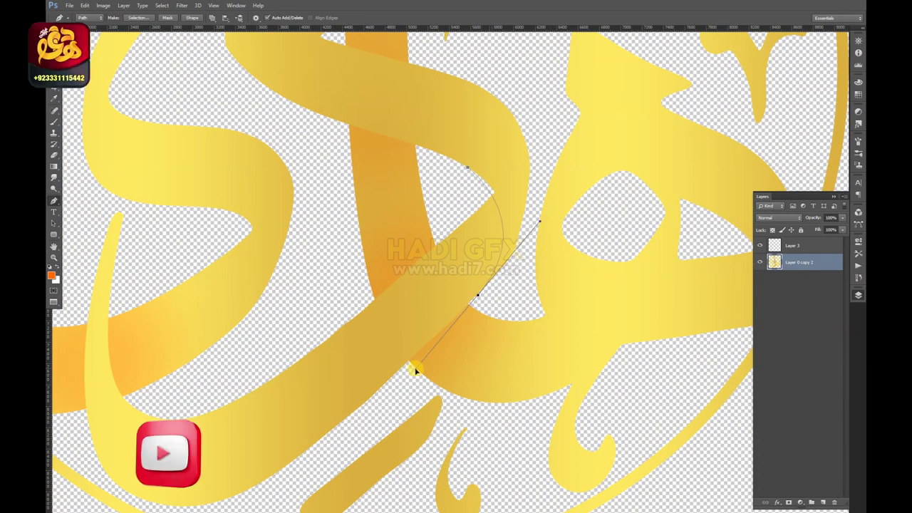
{"action": "left_click_drag", "start_coordinate": [416, 370], "coordinate": [403, 375]}
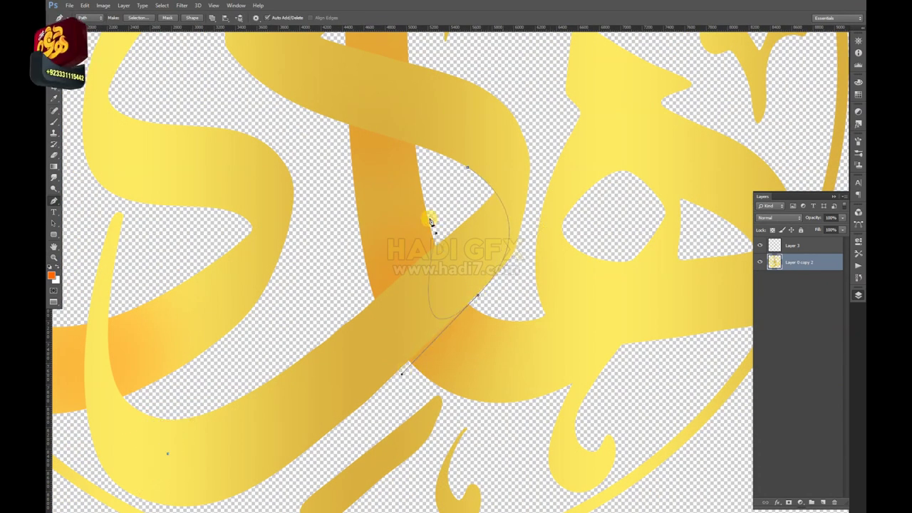
{"action": "key", "text": "ctrl+Return"}
{"action": "left_click", "coordinate": [799, 245]}
{"action": "key", "text": "b"}
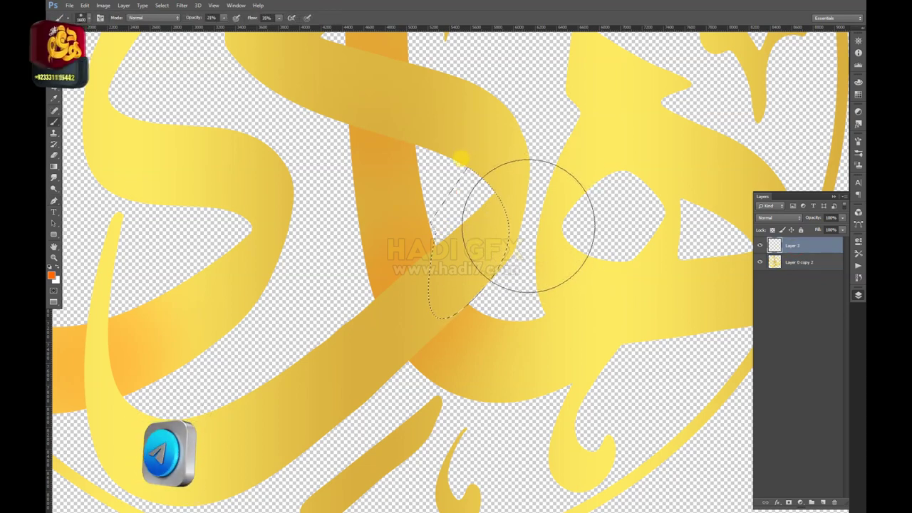
{"action": "key", "text": "bracketleft"}
{"action": "key", "text": "bracketleft"}
{"action": "key", "text": "bracketleft"}
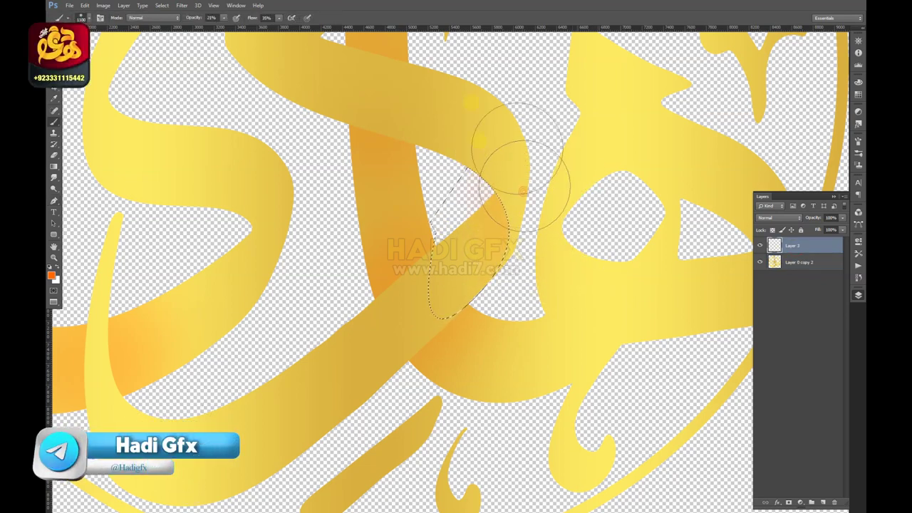
Outline the S-curve stroke with a Pen path and brush shading inside the overlap.
{"action": "key", "text": "z"}
{"action": "left_click", "coordinate": [494, 194], "text": "alt"}
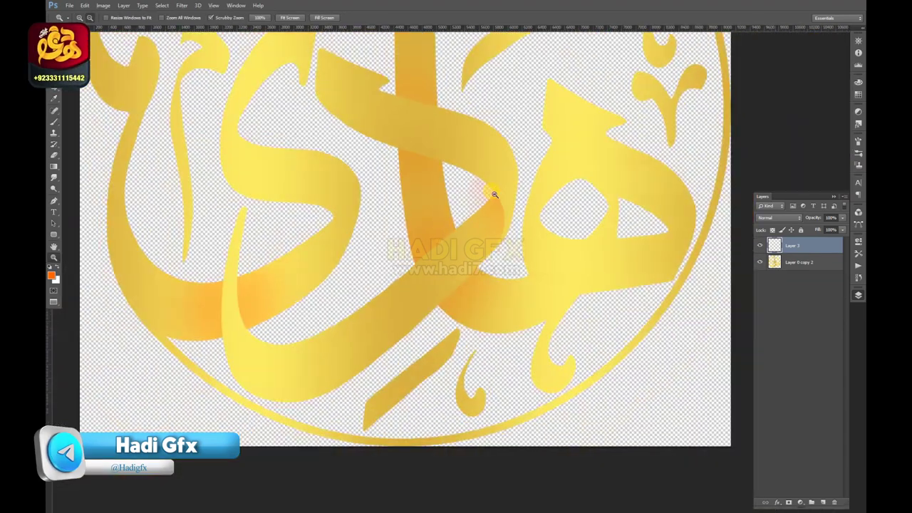
{"action": "left_click", "coordinate": [494, 193], "text": "alt"}
{"action": "left_click", "coordinate": [398, 237]}
{"action": "left_click", "coordinate": [383, 288]}
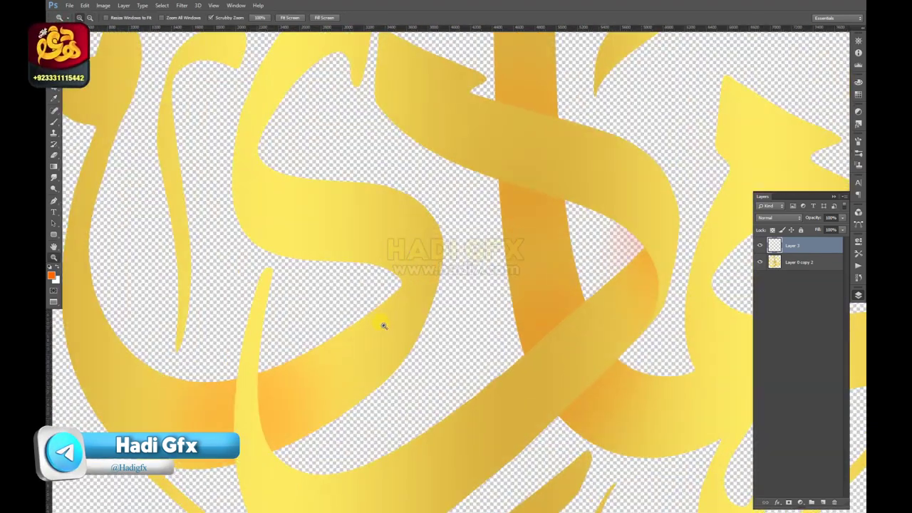
{"action": "key", "text": "p"}
{"action": "left_click", "coordinate": [388, 267]}
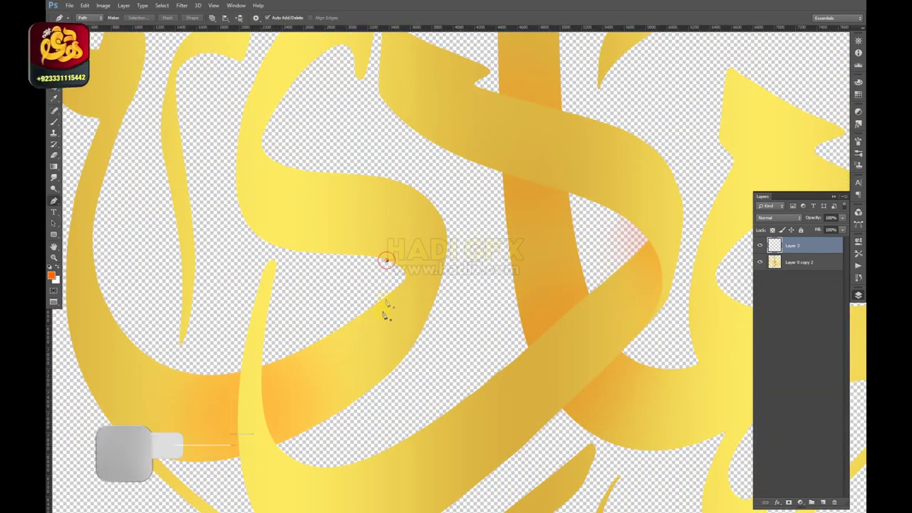
{"action": "left_click_drag", "start_coordinate": [382, 306], "coordinate": [439, 230]}
{"action": "mouse_move", "coordinate": [445, 316]}
{"action": "left_mouse_down"}
{"action": "mouse_move", "coordinate": [388, 423]}
{"action": "mouse_move", "coordinate": [373, 426]}
{"action": "left_mouse_up"}
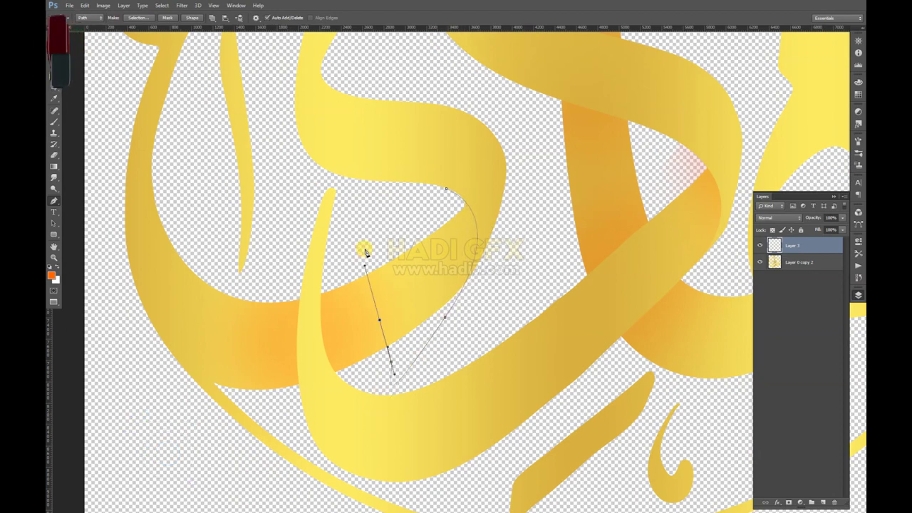
{"action": "key", "text": "b"}
{"action": "left_click_drag", "start_coordinate": [464, 204], "coordinate": [453, 187]}
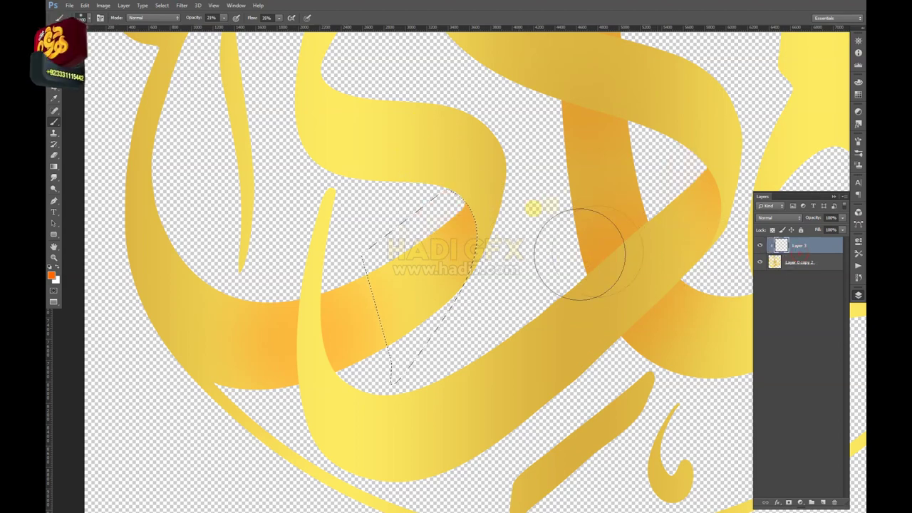
Deselect, review the shading, and zoom in on the right-hand letter.
{"action": "key", "text": "ctrl+d"}
{"action": "key", "text": "z"}
{"action": "left_click", "coordinate": [471, 231], "text": "alt"}
{"action": "left_click_drag", "start_coordinate": [472, 230], "coordinate": [626, 270]}
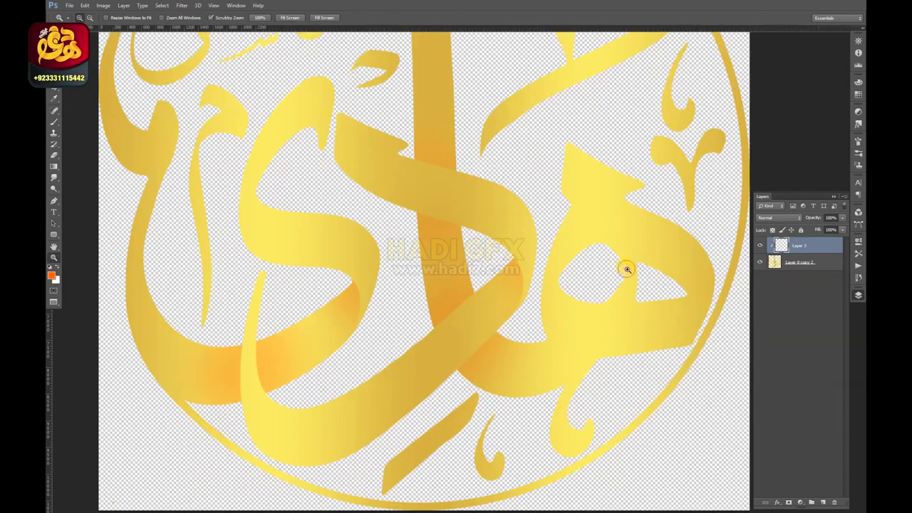
{"action": "left_click", "coordinate": [626, 269]}
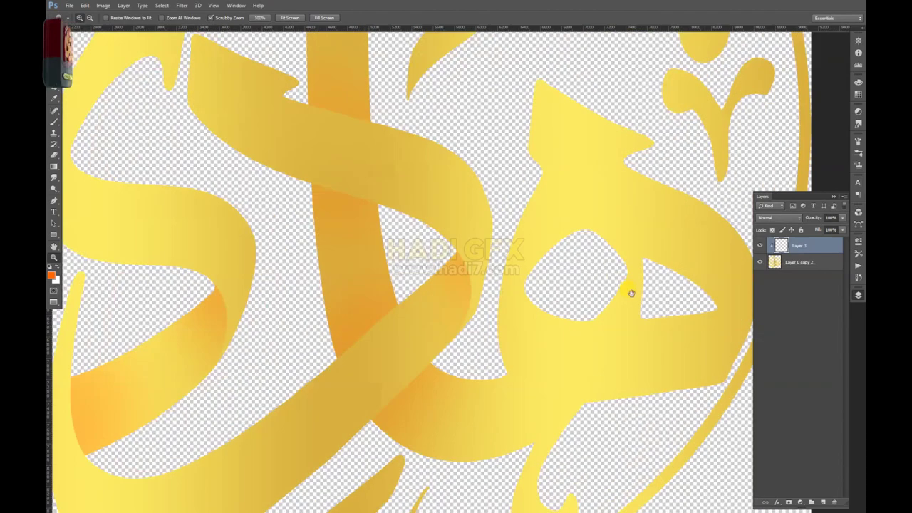
{"action": "key", "text": "p"}
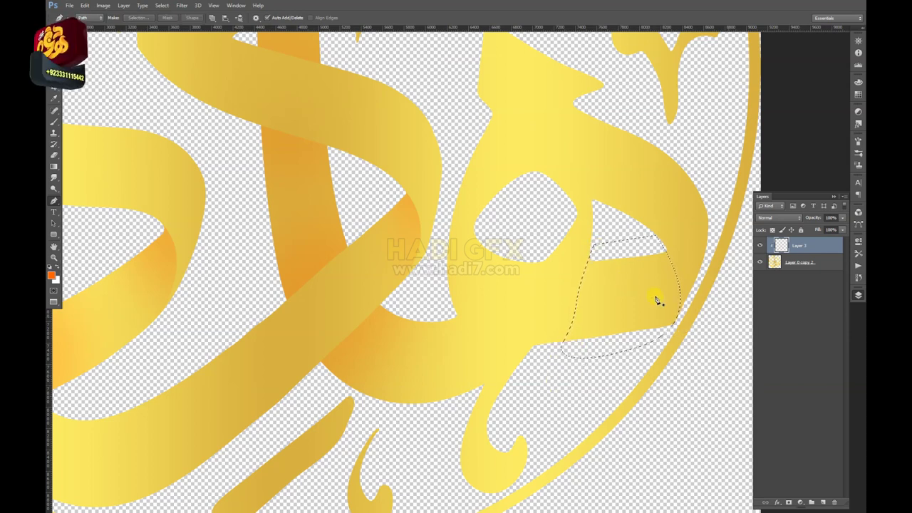
Paint orange shading in the lower-right loop, then zoom in on the upper-left curve.
{"action": "key", "text": "b"}
{"action": "key", "text": "z"}
{"action": "left_click", "coordinate": [625, 189], "text": "alt"}
{"action": "left_click", "coordinate": [534, 206], "text": "alt"}
{"action": "left_click", "coordinate": [480, 224]}
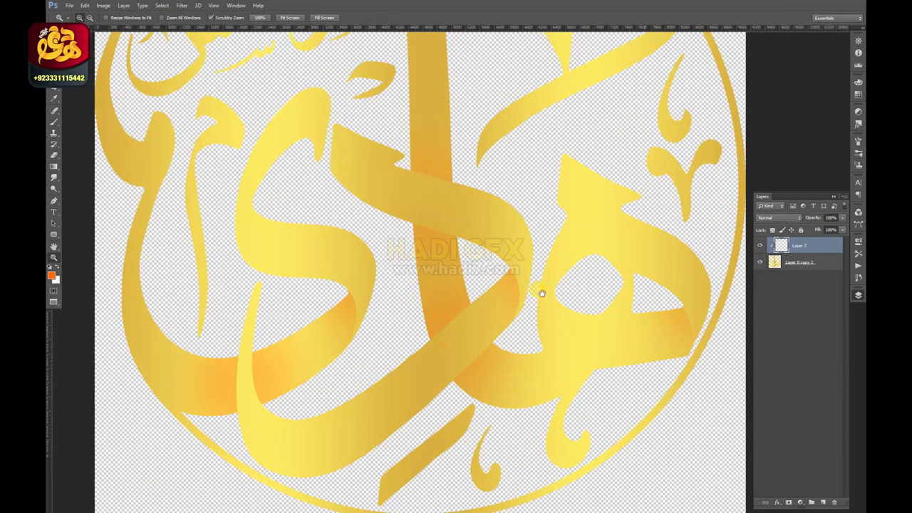
{"action": "left_click", "coordinate": [541, 292], "text": "alt"}
{"action": "left_click", "coordinate": [402, 302]}
Outline and shade the upper-left curve orange, then zoom in on the ha letter.
{"action": "key", "text": "p"}
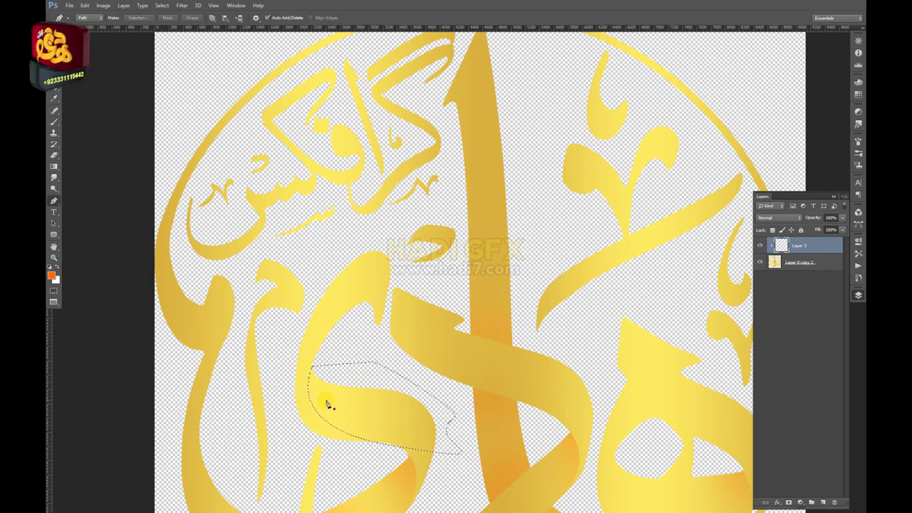
{"action": "key", "text": "b"}
{"action": "key", "text": "z"}
{"action": "left_click", "coordinate": [299, 349], "text": "alt"}
{"action": "left_click", "coordinate": [321, 356], "text": "alt"}
{"action": "left_click", "coordinate": [357, 353], "text": "alt"}
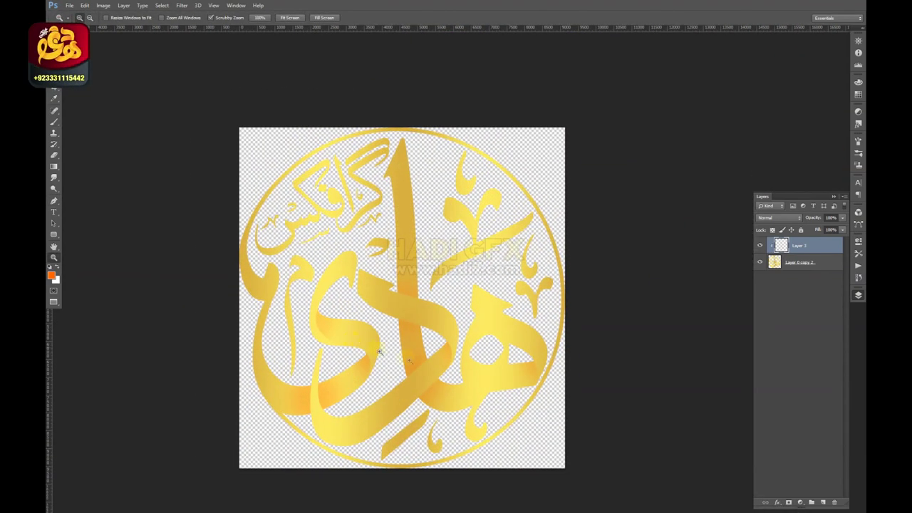
{"action": "left_click", "coordinate": [449, 401]}
{"action": "left_click_drag", "start_coordinate": [463, 392], "coordinate": [449, 391]}
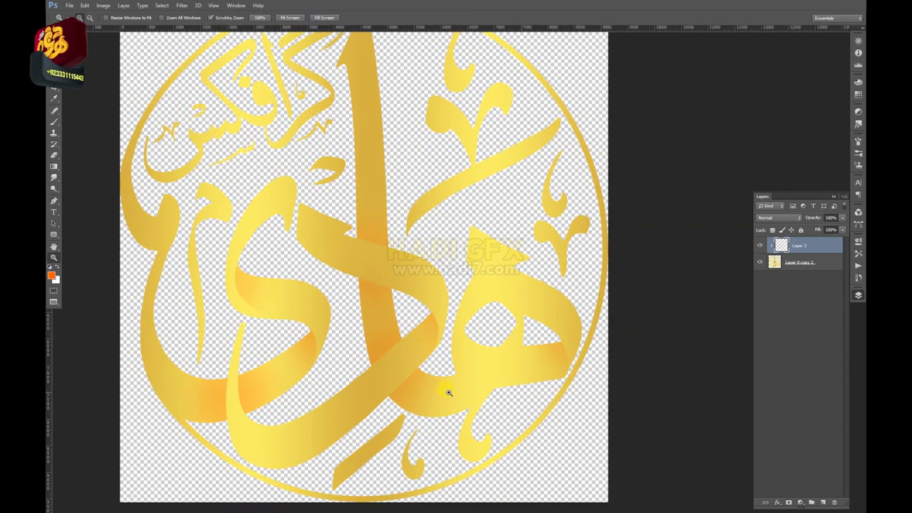
{"action": "left_click", "coordinate": [496, 361]}
{"action": "key", "text": "p"}
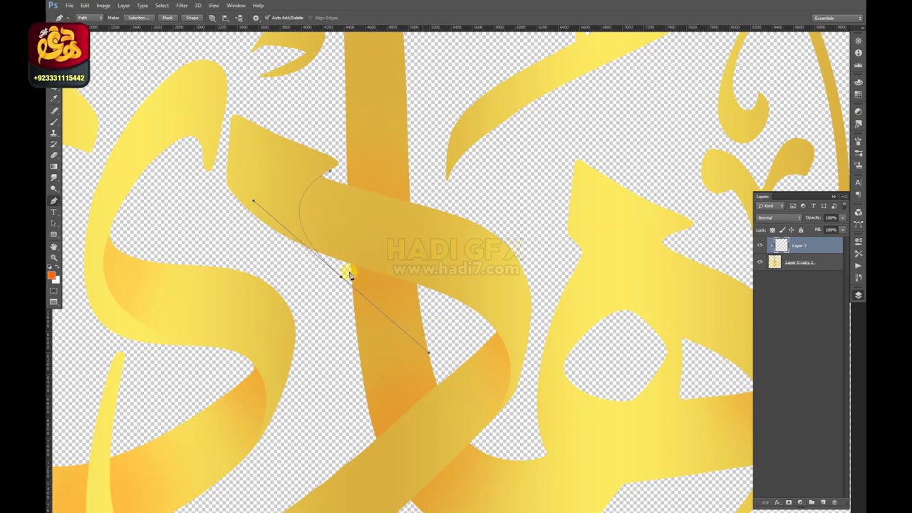
Paint orange shading inside the Pen selection under the tall upright letter.
{"action": "key", "text": "b"}
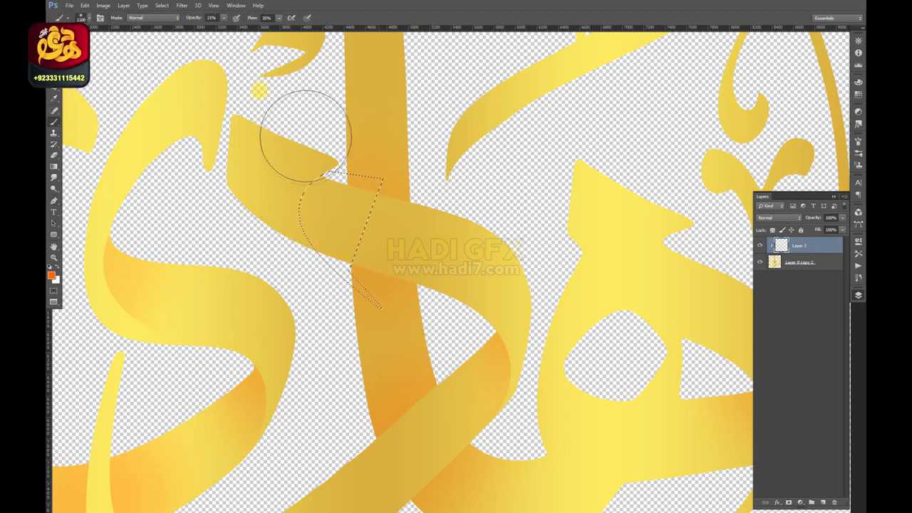
{"action": "key", "text": "z"}
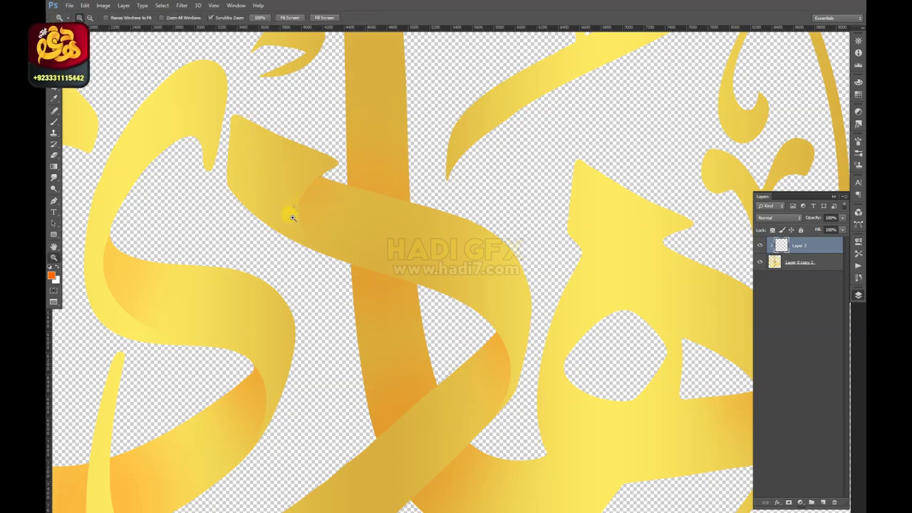
{"action": "scroll", "coordinate": [291, 214], "scroll_direction": "down", "scroll_amount": 3}
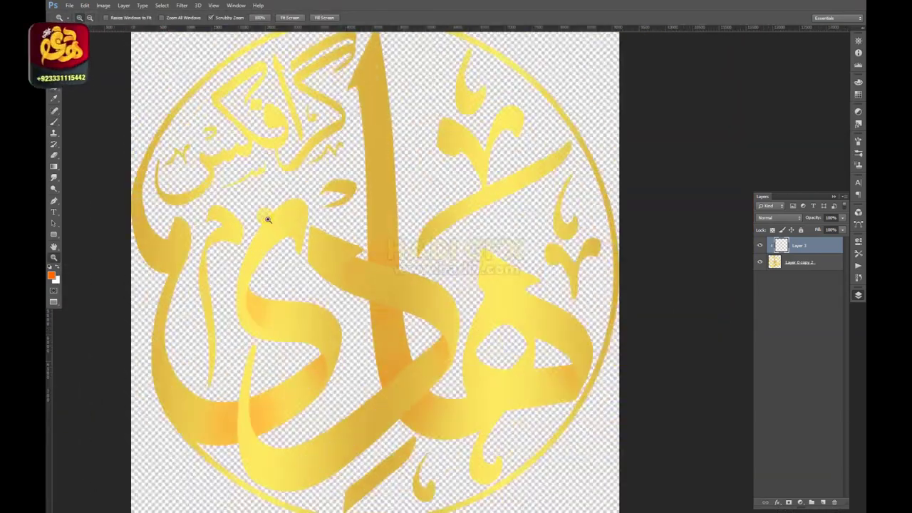
{"action": "scroll", "coordinate": [297, 281], "scroll_direction": "up", "scroll_amount": 3}
{"action": "scroll", "coordinate": [303, 287], "scroll_direction": "up", "scroll_amount": 2}
Outline the upper-left stroke with the Pen and shade its hooked top orange, then fit the view.
{"action": "key", "text": "p"}
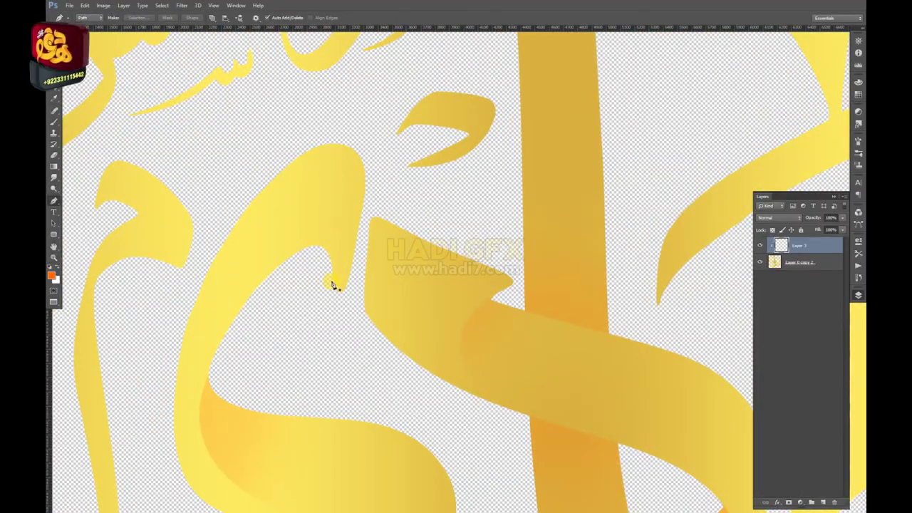
{"action": "left_click_drag", "start_coordinate": [223, 278], "coordinate": [183, 459]}
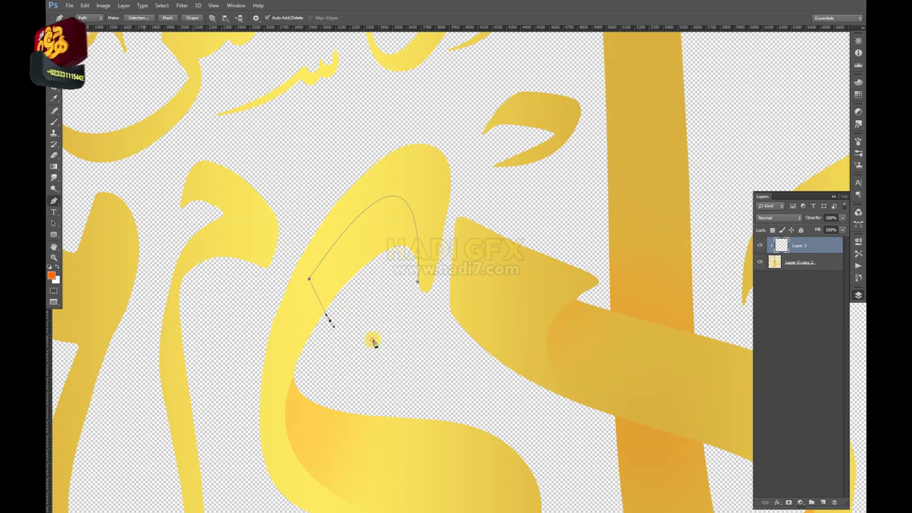
{"action": "key", "text": "b"}
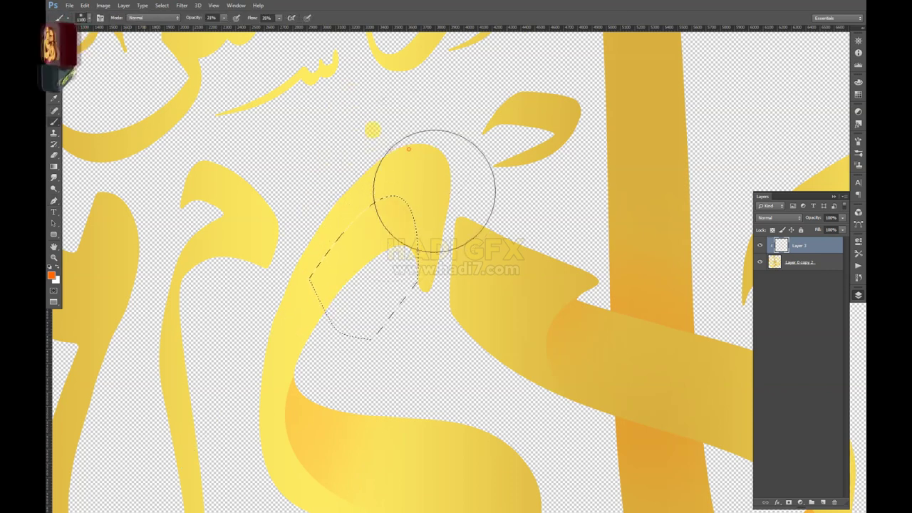
{"action": "left_click_drag", "start_coordinate": [437, 167], "coordinate": [443, 208]}
{"action": "key", "text": "z"}
{"action": "key", "text": "ctrl+0"}
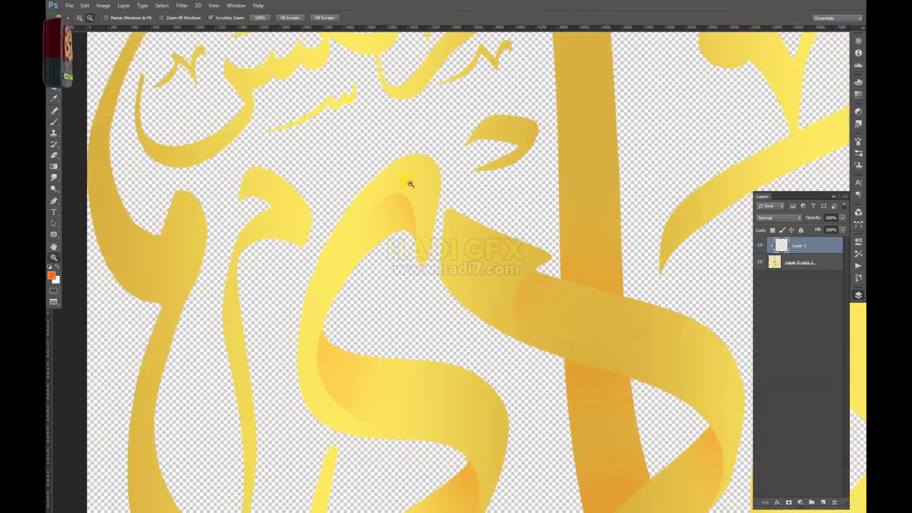
{"action": "left_click", "coordinate": [451, 224], "text": "alt"}
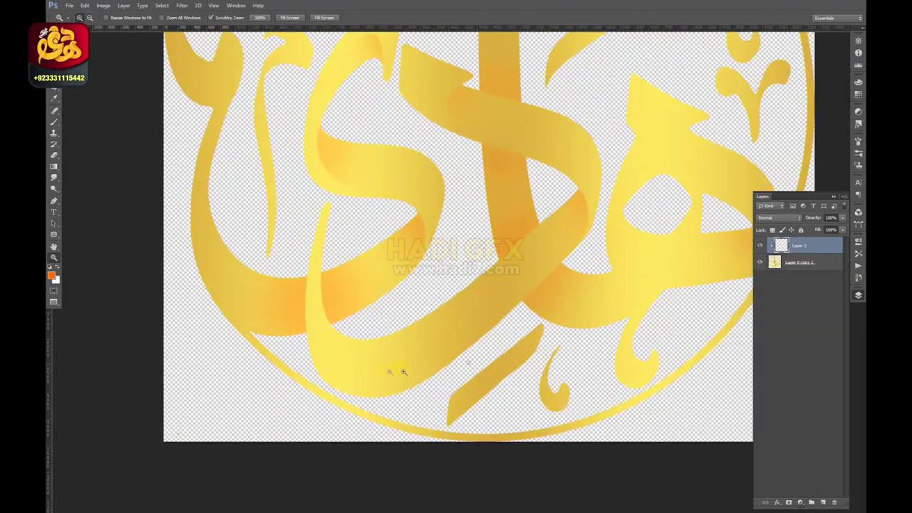
Trace a Pen selection around the lower-left curve, check the crossing strokes, then undo it.
{"action": "left_click", "coordinate": [385, 367]}
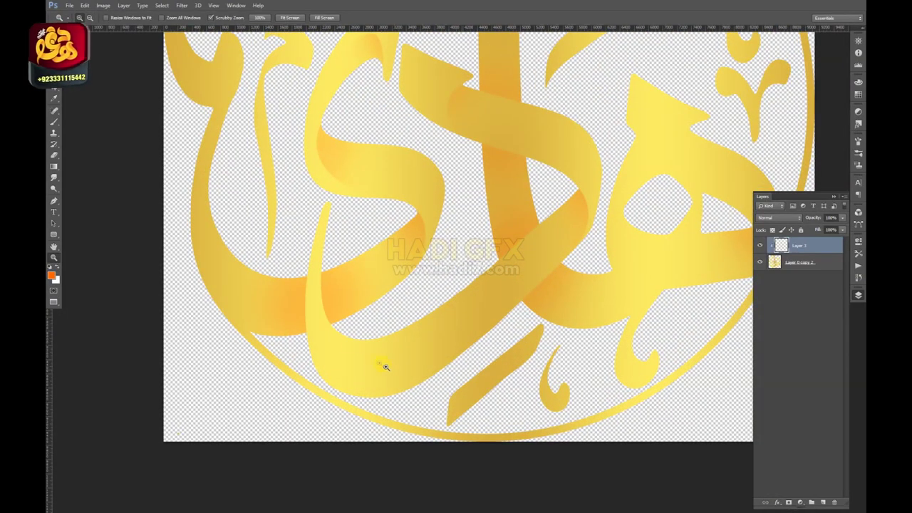
{"action": "key", "text": "p"}
{"action": "left_click_drag", "start_coordinate": [489, 344], "coordinate": [631, 257]}
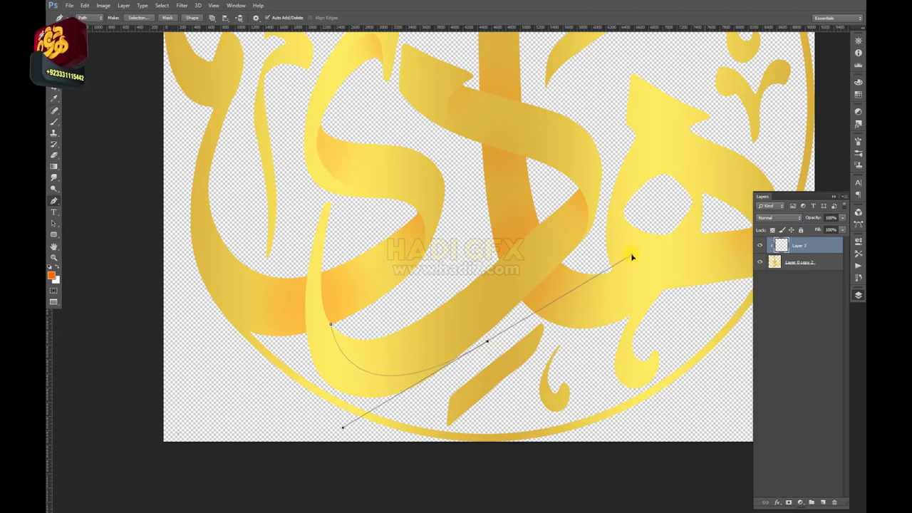
{"action": "left_click", "coordinate": [555, 299]}
{"action": "left_click", "coordinate": [454, 292]}
{"action": "left_click", "coordinate": [330, 325]}
{"action": "key", "text": "ctrl+Return"}
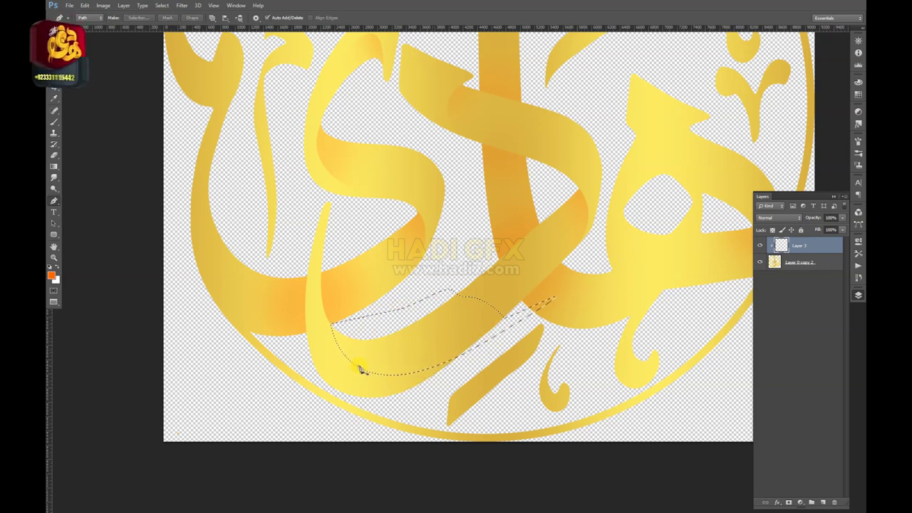
{"action": "key", "text": "b"}
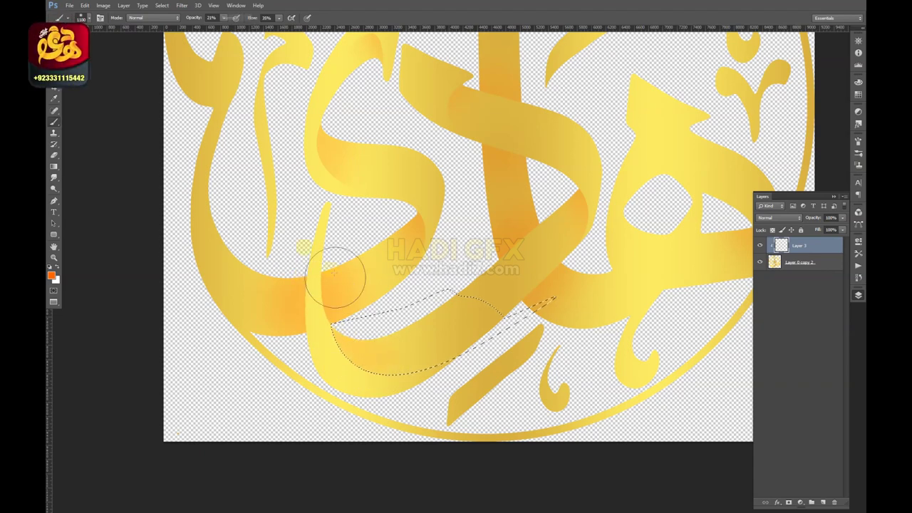
{"action": "key", "text": "z"}
{"action": "left_click", "coordinate": [367, 299], "text": "alt"}
{"action": "left_click", "coordinate": [356, 312]}
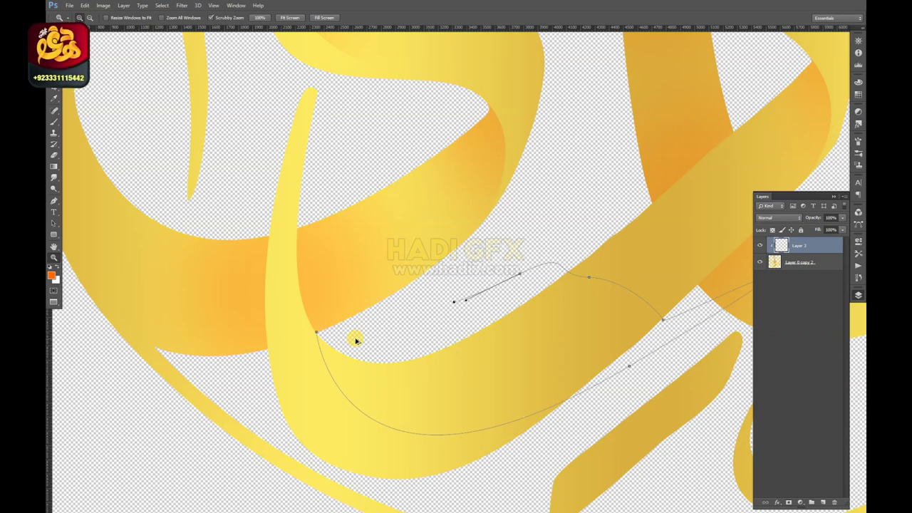
{"action": "key", "text": "ctrl+z"}
Select the long diagonal stroke with a Pen path and paint soft orange shading inside it.
{"action": "key", "text": "p"}
{"action": "left_click_drag", "start_coordinate": [593, 308], "coordinate": [802, 60]}
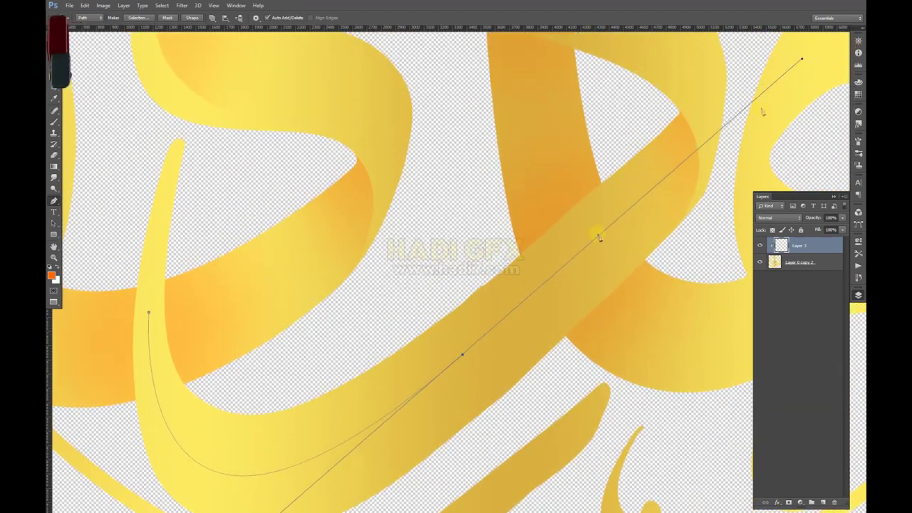
{"action": "key", "text": "ctrl+Return"}
{"action": "key", "text": "b"}
{"action": "mouse_move", "coordinate": [153, 433]}
{"action": "left_mouse_down"}
{"action": "mouse_move", "coordinate": [218, 347]}
{"action": "mouse_move", "coordinate": [142, 315]}
{"action": "mouse_move", "coordinate": [356, 356]}
{"action": "mouse_move", "coordinate": [366, 401]}
{"action": "mouse_move", "coordinate": [181, 392]}
{"action": "left_mouse_up"}
{"action": "key", "text": "z"}
{"action": "key", "text": "ctrl+d"}
{"action": "left_click", "coordinate": [311, 320], "text": "alt"}
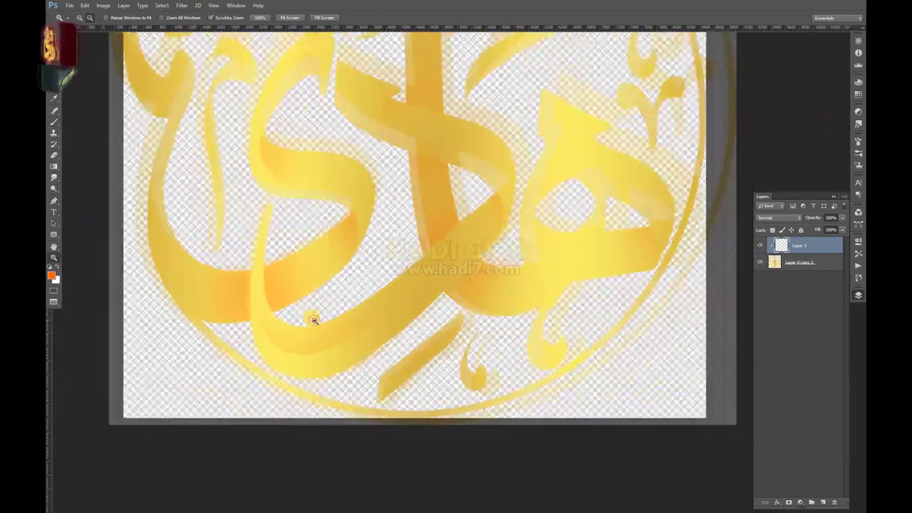
Add a Solid Color fill layer beneath the calligraphy and merge it into one raster layer.
{"action": "left_click", "coordinate": [319, 338], "text": "alt"}
{"action": "left_click", "coordinate": [342, 246], "text": "alt"}
{"action": "left_click", "coordinate": [823, 502], "text": "ctrl"}
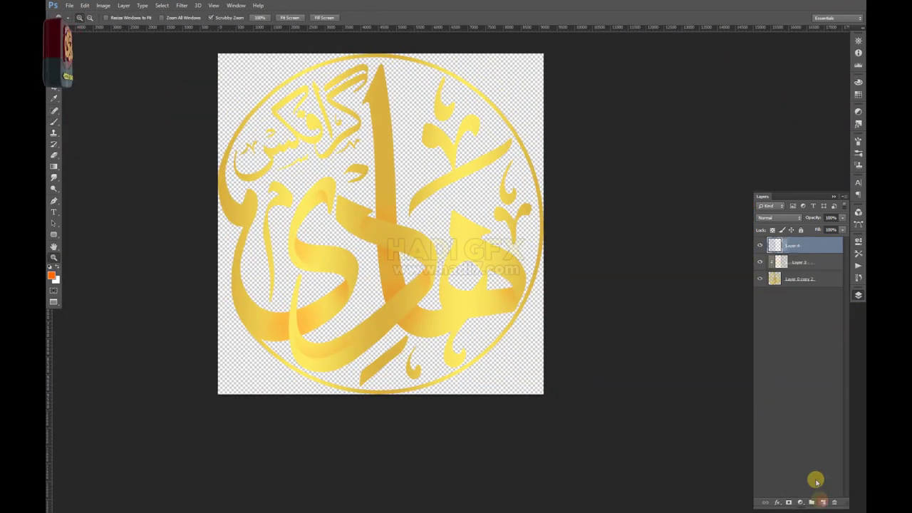
{"action": "key", "text": "ctrl+bracketleft"}
{"action": "left_click", "coordinate": [800, 502]}
{"action": "left_click", "coordinate": [804, 316]}
{"action": "key", "text": "Return"}
{"action": "key", "text": "ctrl+j"}
{"action": "left_click", "coordinate": [810, 295], "text": "shift"}
{"action": "key", "text": "ctrl+e"}
Darken the fill layer to near black with Hue/Saturation Lightness -72.
{"action": "key", "text": "ctrl+u"}
{"action": "mouse_move", "coordinate": [499, 424]}
{"action": "left_mouse_down"}
{"action": "mouse_move", "coordinate": [474, 424]}
{"action": "mouse_move", "coordinate": [471, 411]}
{"action": "left_mouse_up"}
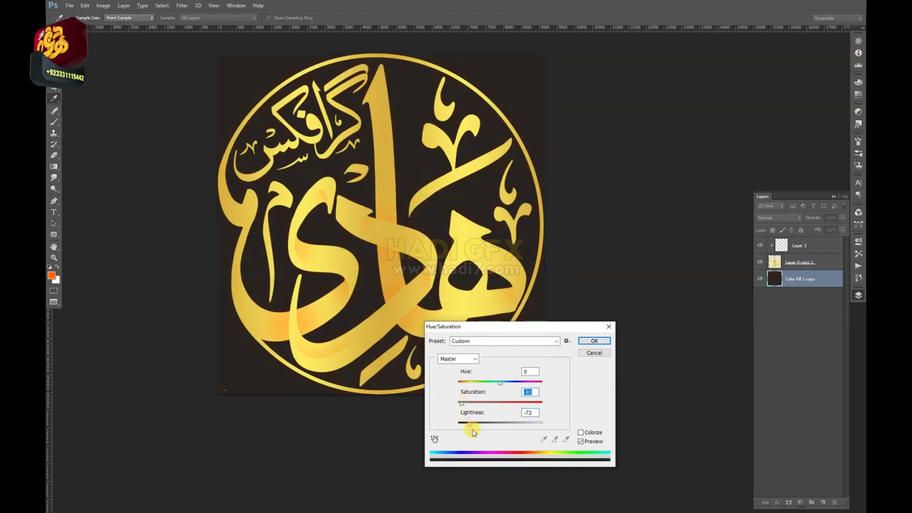
{"action": "key", "text": "Return"}
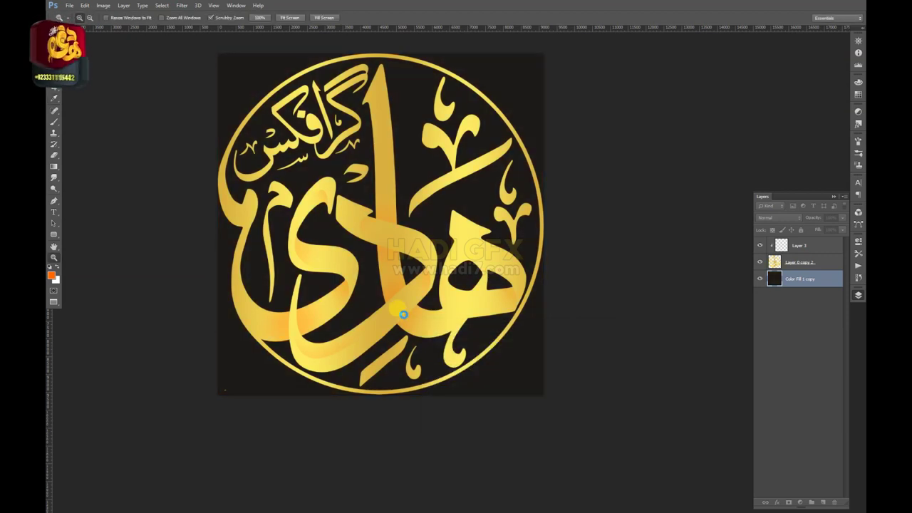
{"action": "key", "text": "v"}
{"action": "key", "text": "alt+bracketleft"}
Save the file as Hadi GFX.psd in Photoshop format in the drive's top folder.
{"action": "key", "text": "m"}
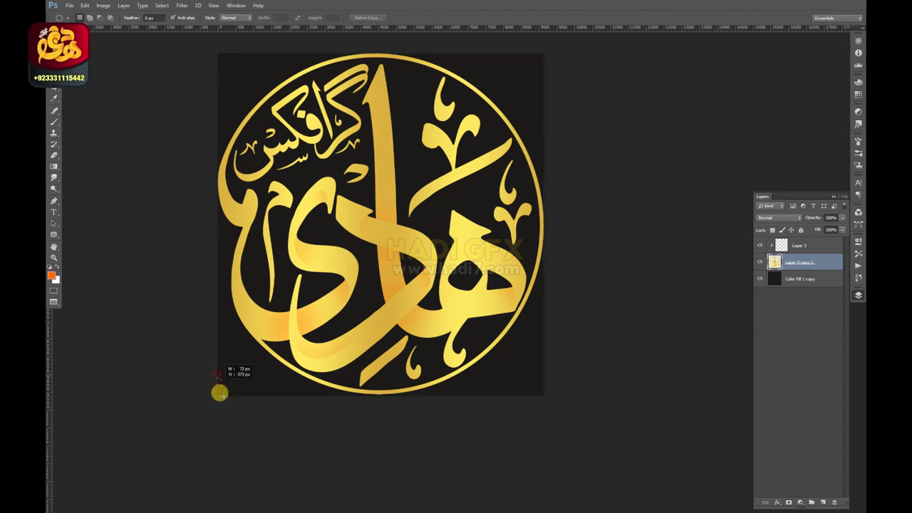
{"action": "key", "text": "ctrl+shift+s"}
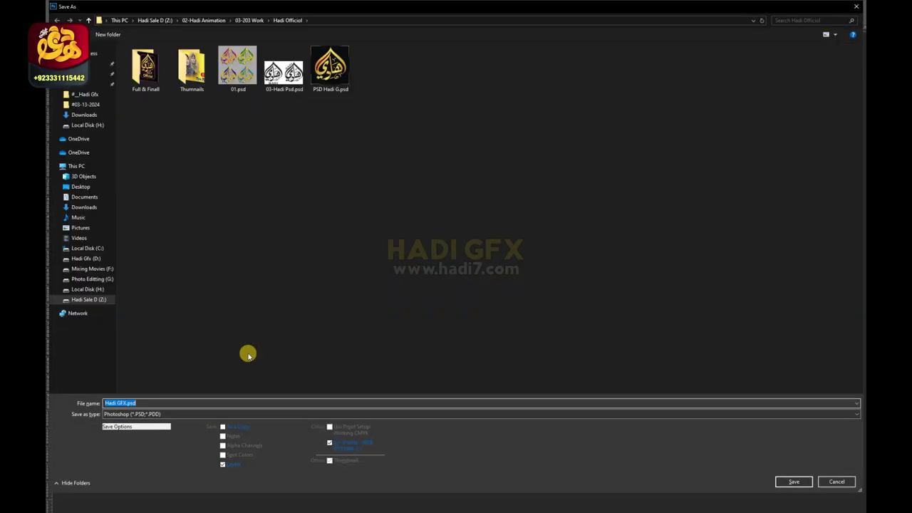
{"action": "left_click", "coordinate": [89, 300]}
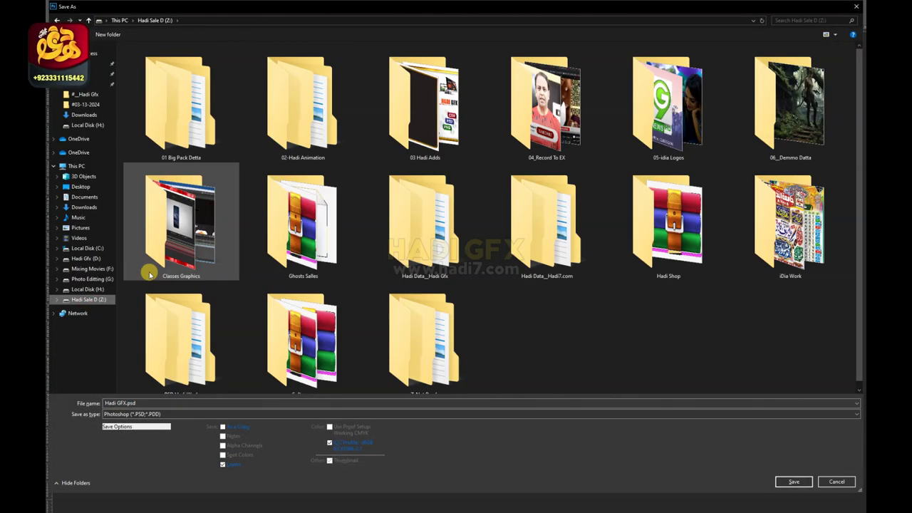
{"action": "left_click", "coordinate": [837, 482]}
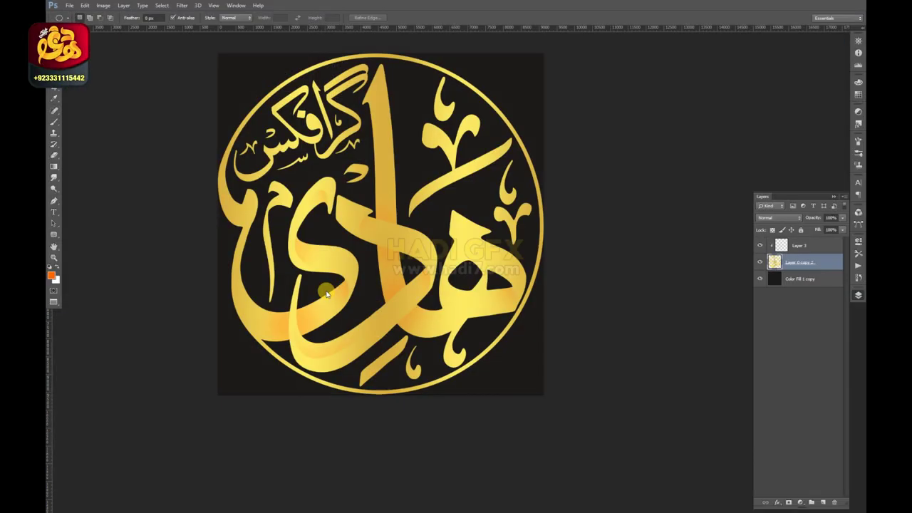
Raise Layer 3's Hue/Saturation Lightness to about 43, then zoom in on the ه letter.
{"action": "key", "text": "z"}
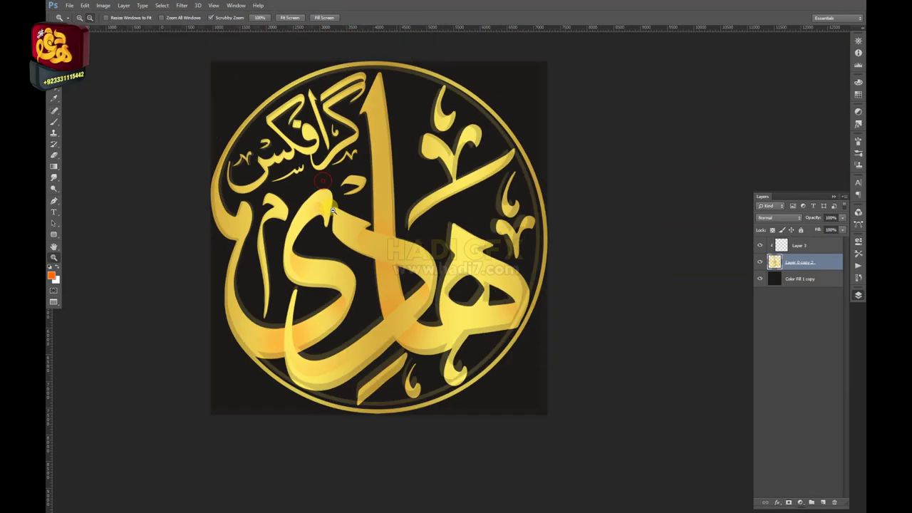
{"action": "key", "text": "v"}
{"action": "left_click", "coordinate": [801, 245]}
{"action": "key", "text": "ctrl+u"}
{"action": "mouse_move", "coordinate": [490, 423]}
{"action": "left_mouse_down"}
{"action": "mouse_move", "coordinate": [451, 423]}
{"action": "mouse_move", "coordinate": [486, 425]}
{"action": "left_mouse_up"}
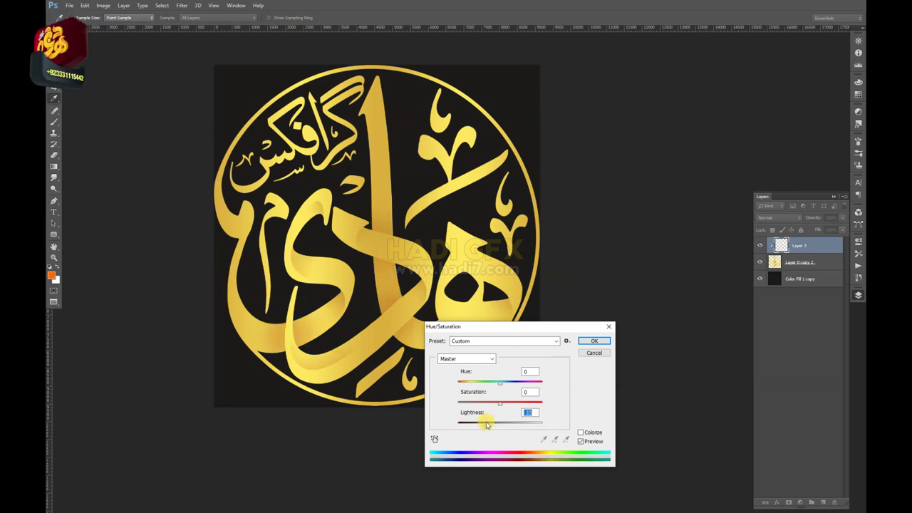
{"action": "key", "text": "Return"}
{"action": "key", "text": "z"}
{"action": "left_click", "coordinate": [376, 288]}
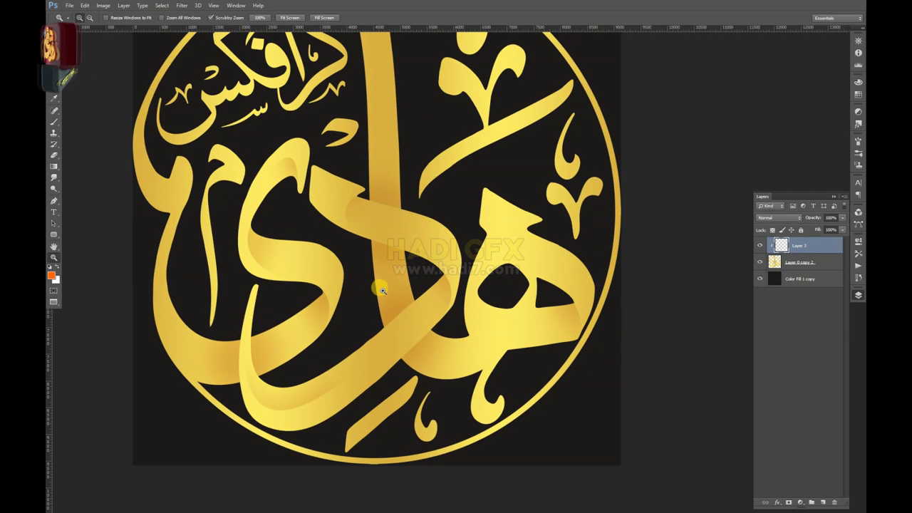
{"action": "left_click", "coordinate": [463, 303]}
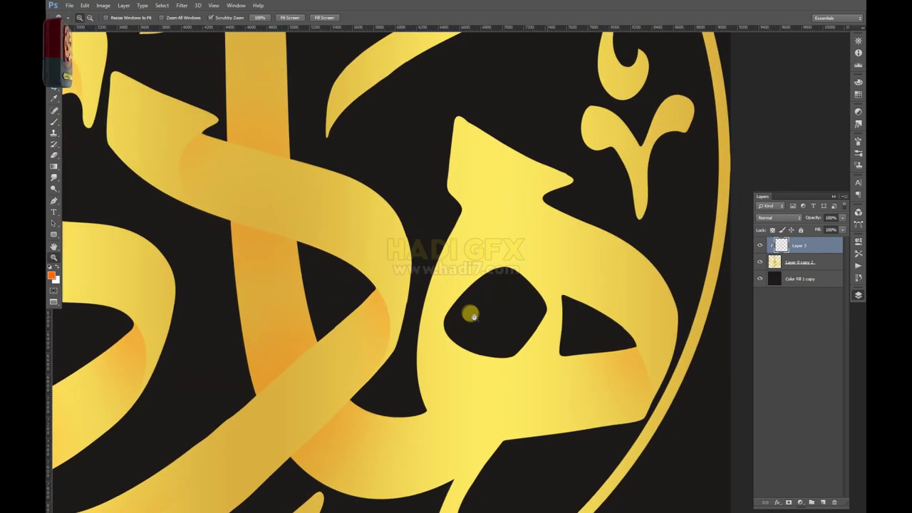
Paint soft orange shading inside a Pen selection beside the ه letter's opening.
{"action": "key", "text": "p"}
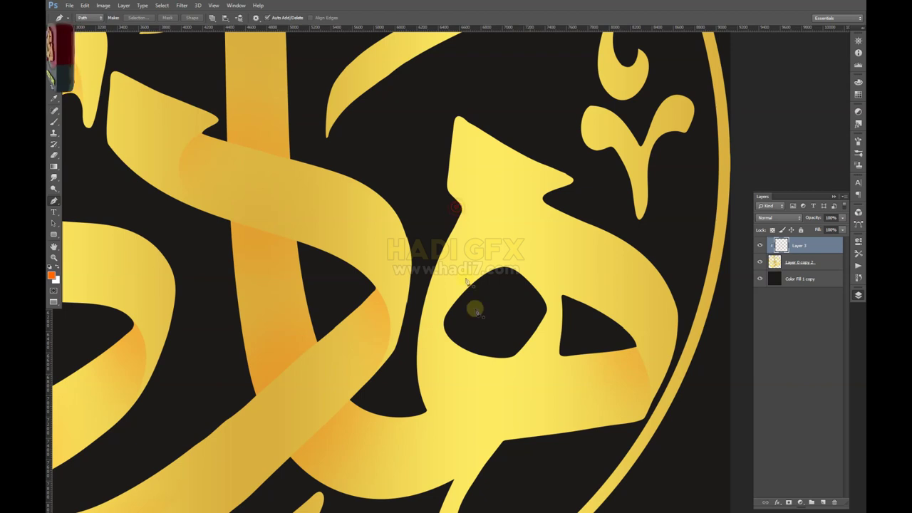
{"action": "mouse_move", "coordinate": [540, 370]}
{"action": "left_mouse_down"}
{"action": "mouse_move", "coordinate": [604, 372]}
{"action": "mouse_move", "coordinate": [607, 362]}
{"action": "left_mouse_up"}
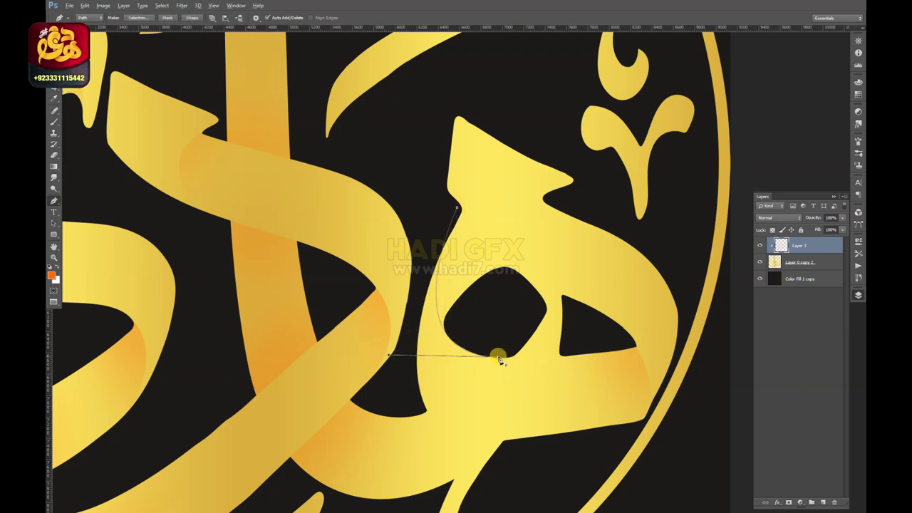
{"action": "key", "text": "ctrl+Return"}
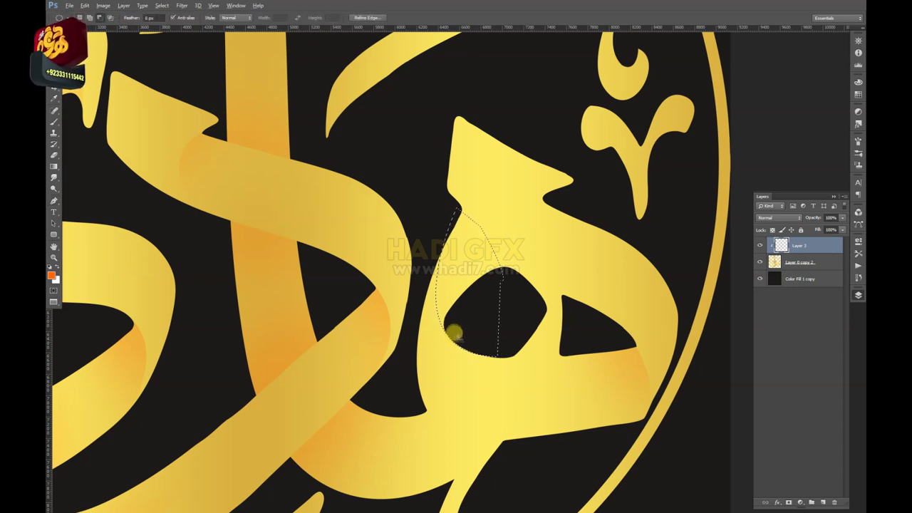
{"action": "key", "text": "b"}
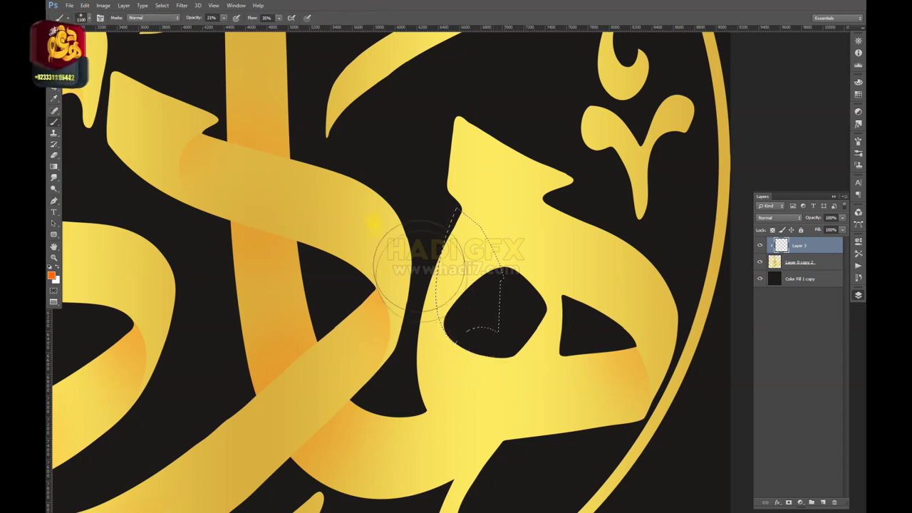
{"action": "left_click_drag", "start_coordinate": [413, 321], "coordinate": [399, 235]}
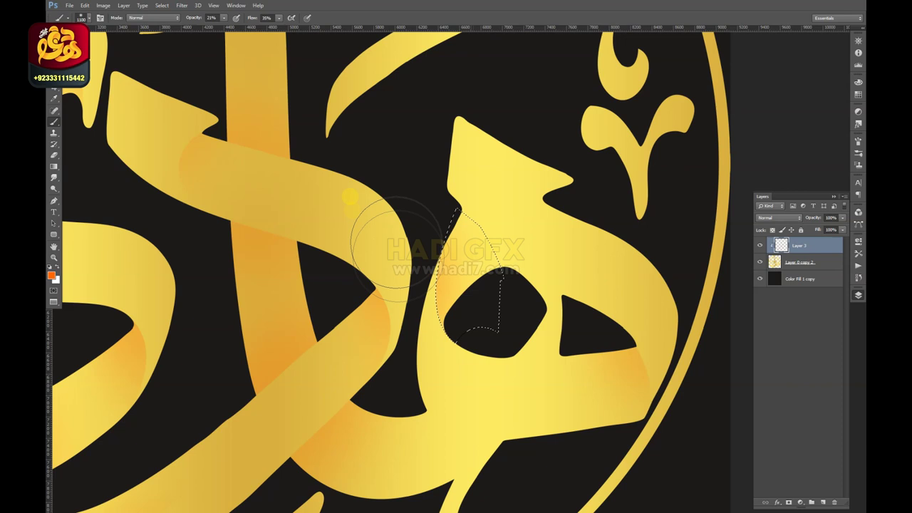
{"action": "key", "text": "ctrl+d"}
{"action": "key", "text": "m"}
{"action": "key", "text": "v"}
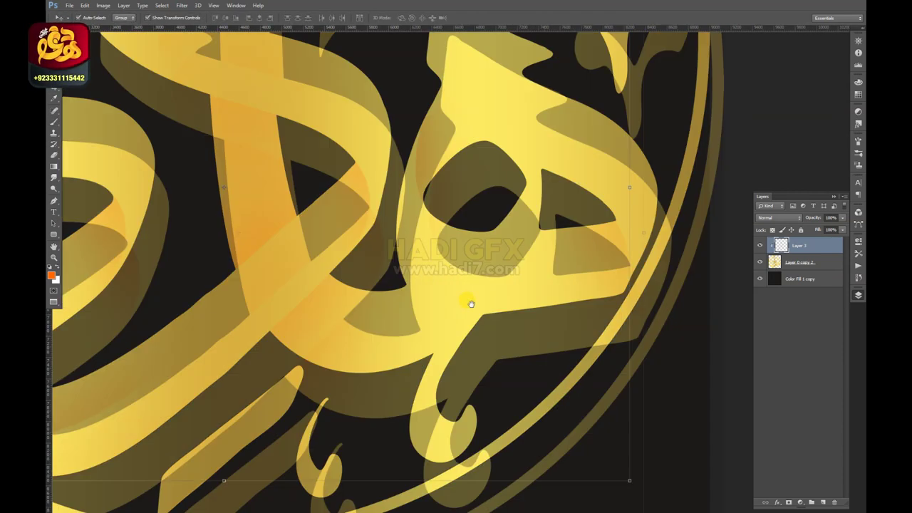
Trace a second curved Pen path below the ه opening and load it as a selection.
{"action": "key", "text": "p"}
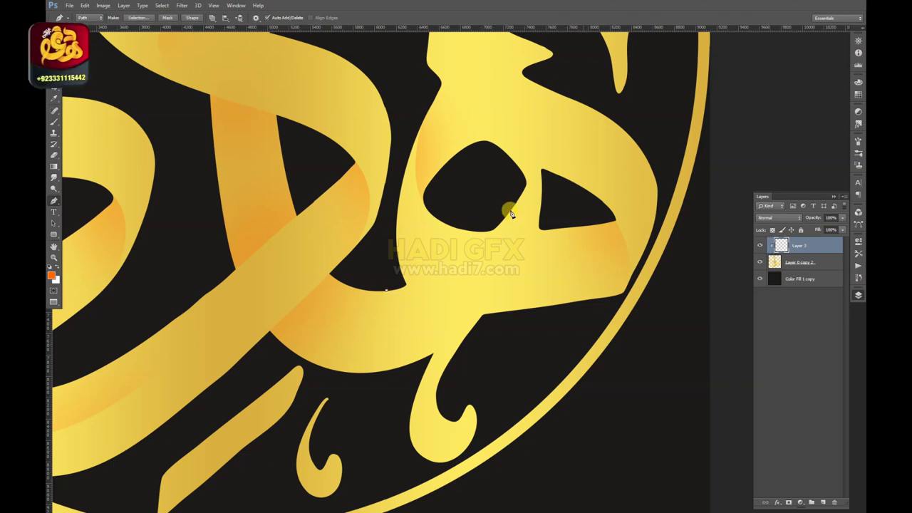
{"action": "left_click_drag", "start_coordinate": [550, 152], "coordinate": [576, 125]}
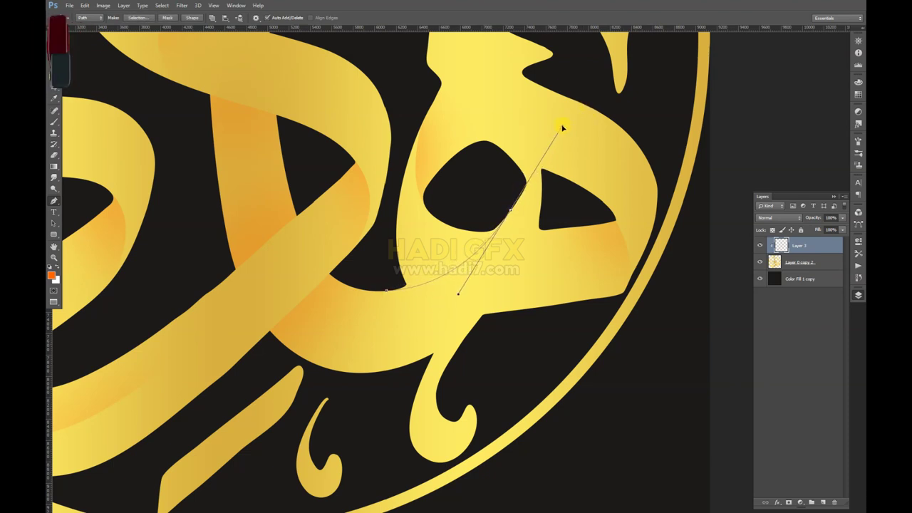
{"action": "left_click_drag", "start_coordinate": [559, 124], "coordinate": [556, 116]}
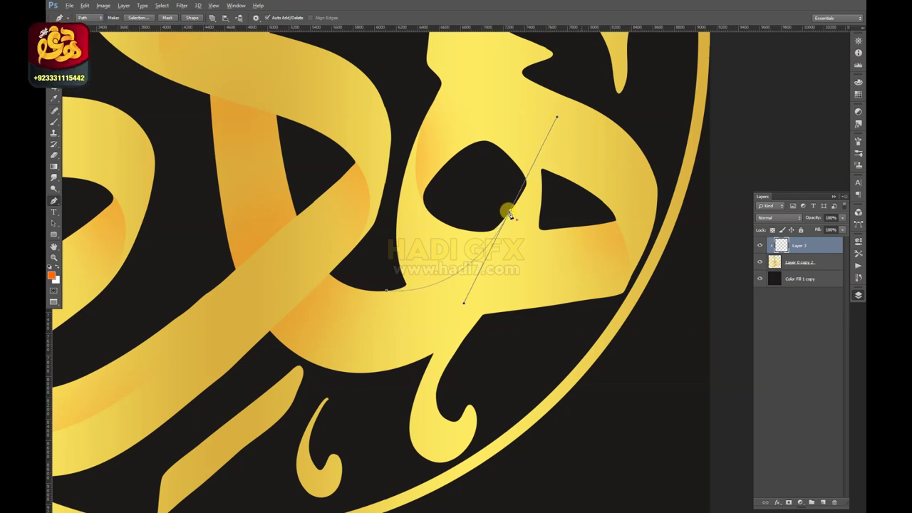
{"action": "key", "text": "ctrl+Return"}
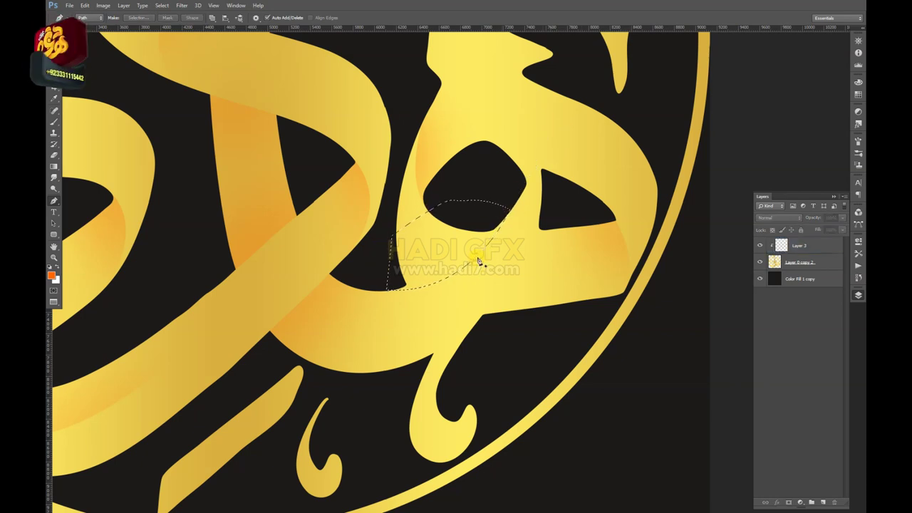
{"action": "key", "text": "m"}
{"action": "scroll", "coordinate": [504, 199], "scroll_direction": "up", "scroll_amount": 2}
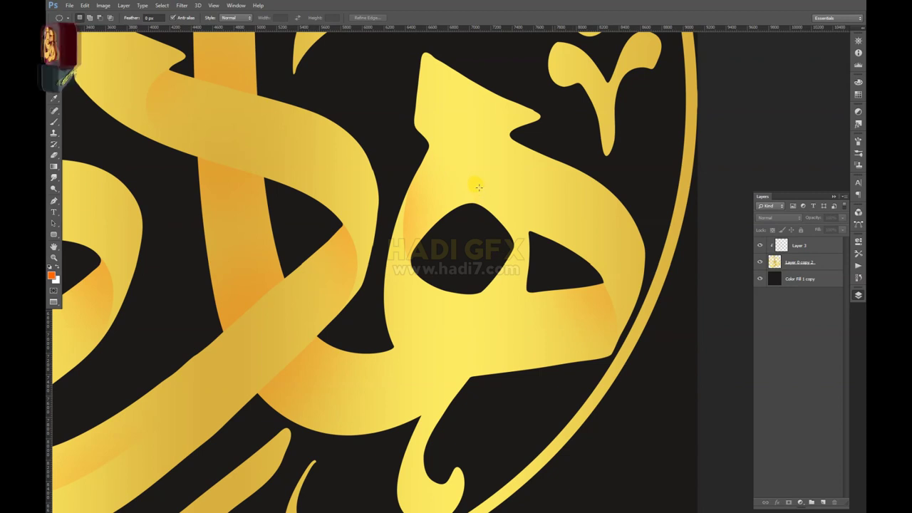
Draw a curved Pen path along the hā letter's edge and pick Layer 3 for shading.
{"action": "key", "text": "p"}
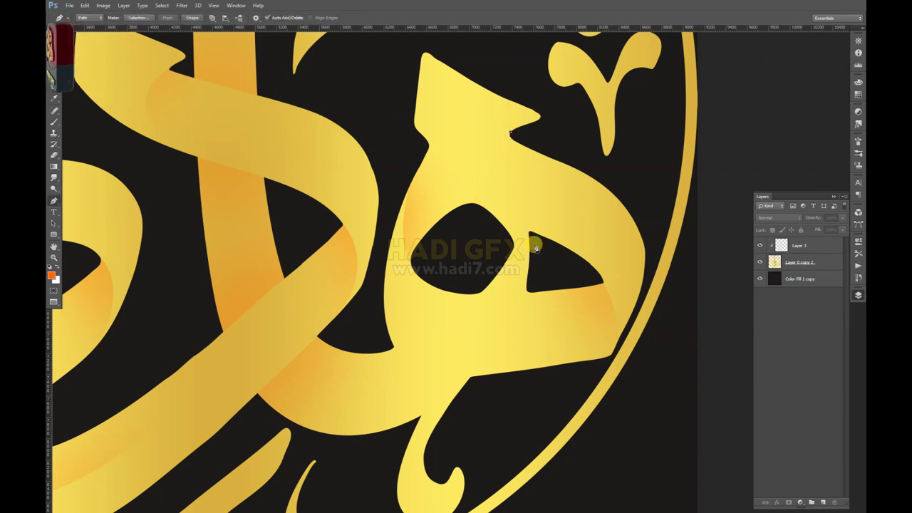
{"action": "left_click_drag", "start_coordinate": [555, 270], "coordinate": [570, 247]}
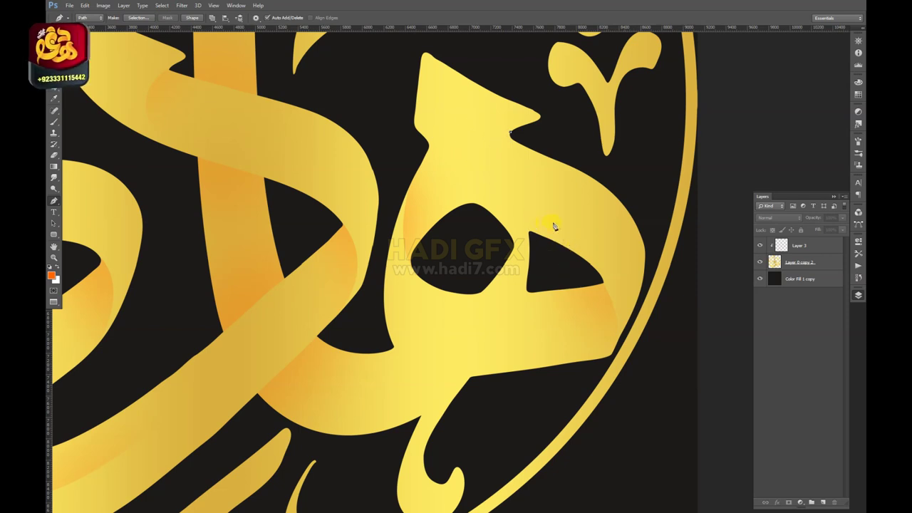
{"action": "left_click_drag", "start_coordinate": [648, 253], "coordinate": [661, 262]}
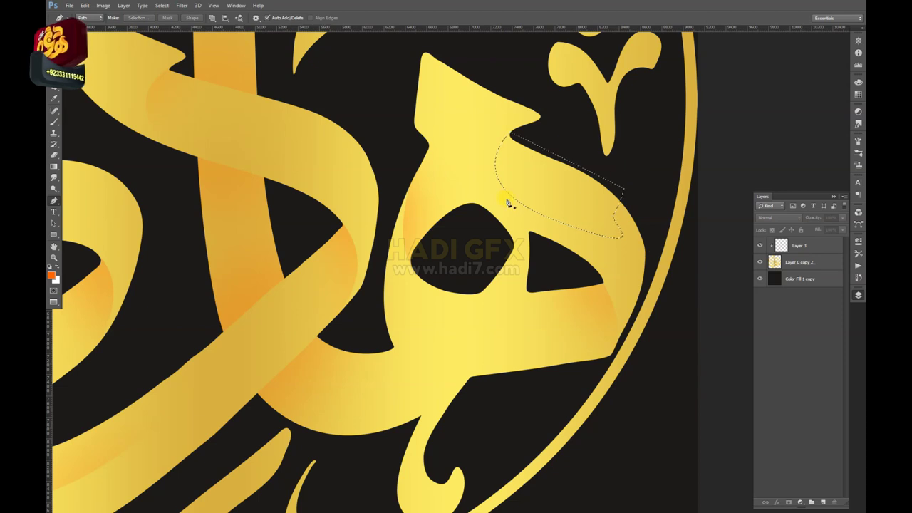
{"action": "key", "text": "b"}
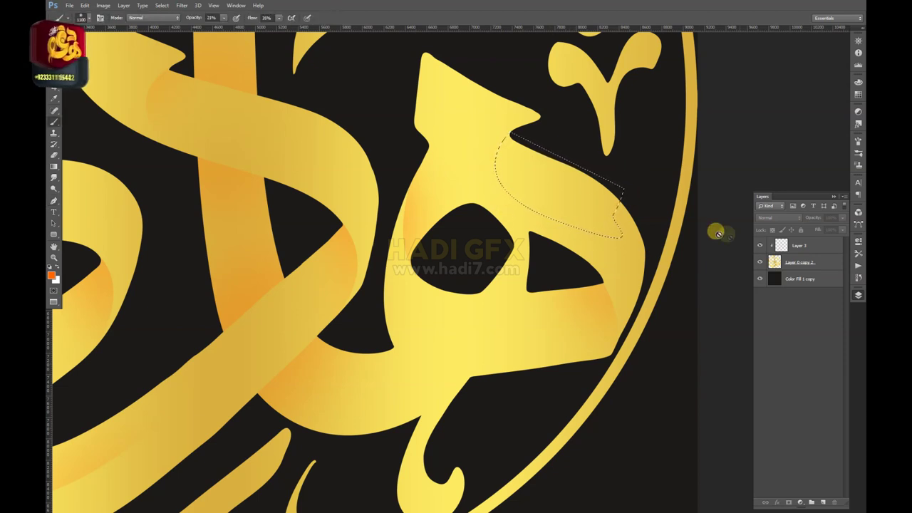
{"action": "left_click", "coordinate": [791, 246]}
{"action": "key", "text": "z"}
{"action": "left_click", "coordinate": [453, 143]}
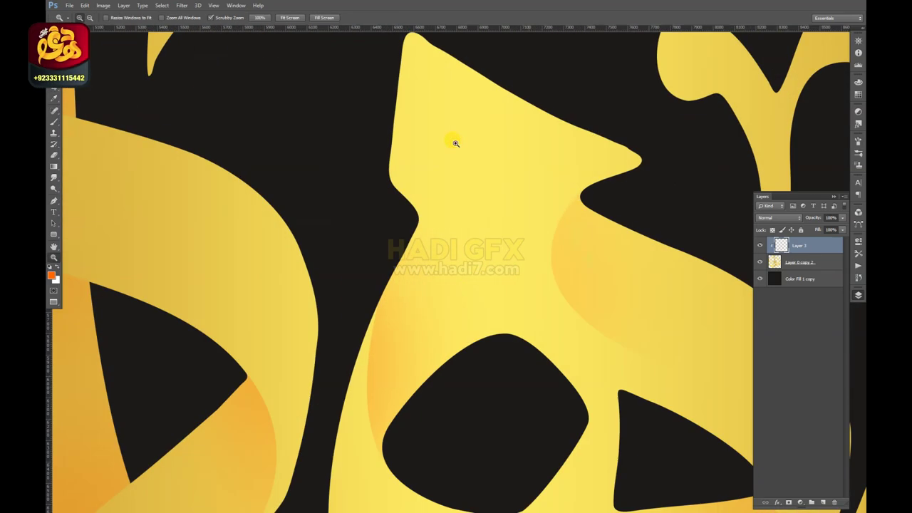
{"action": "left_click", "coordinate": [455, 144], "text": "alt"}
{"action": "left_click", "coordinate": [454, 148], "text": "alt"}
{"action": "left_click", "coordinate": [484, 292]}
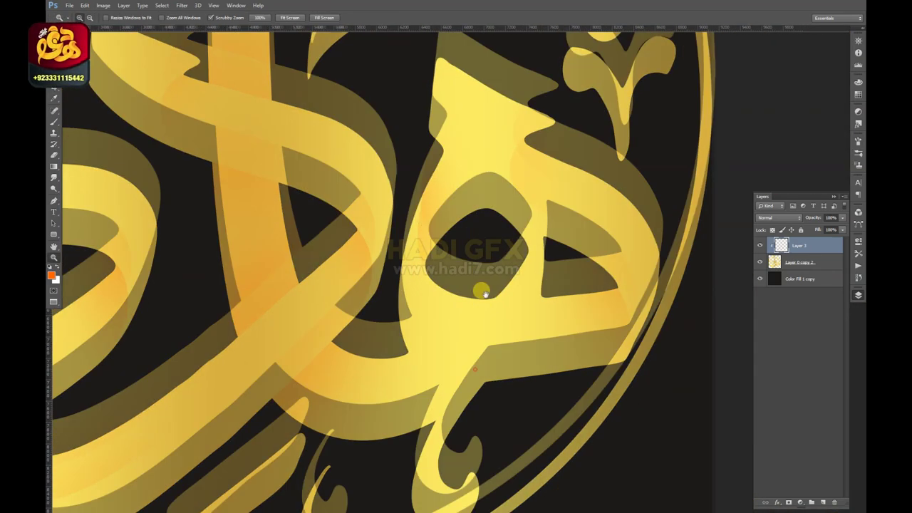
Close a Pen path under the letter's bowl and load it as a selection for soft brushing.
{"action": "key", "text": "p"}
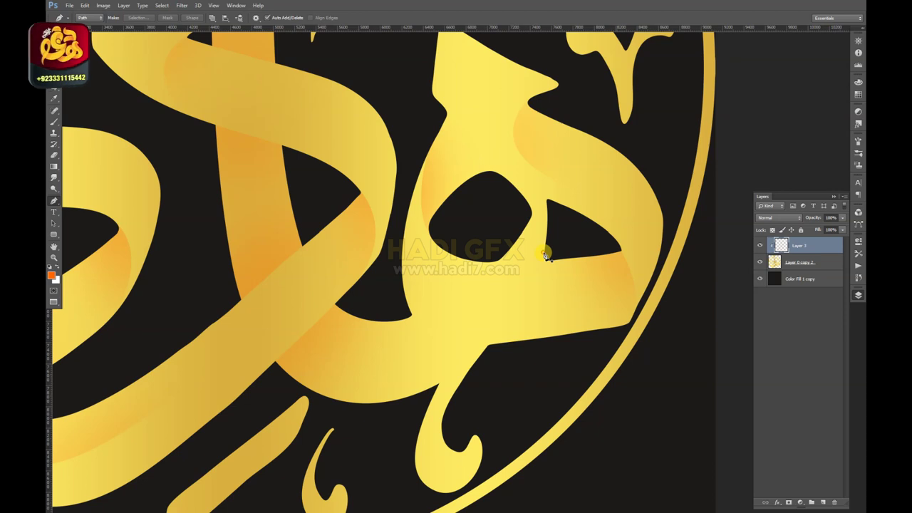
{"action": "left_click_drag", "start_coordinate": [352, 368], "coordinate": [339, 368]}
{"action": "left_click_drag", "start_coordinate": [451, 365], "coordinate": [461, 370]}
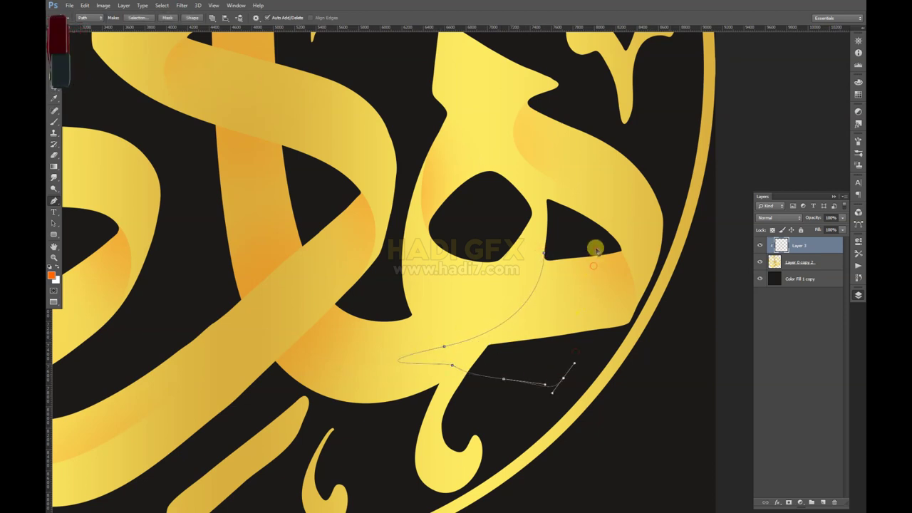
{"action": "left_click", "coordinate": [587, 261]}
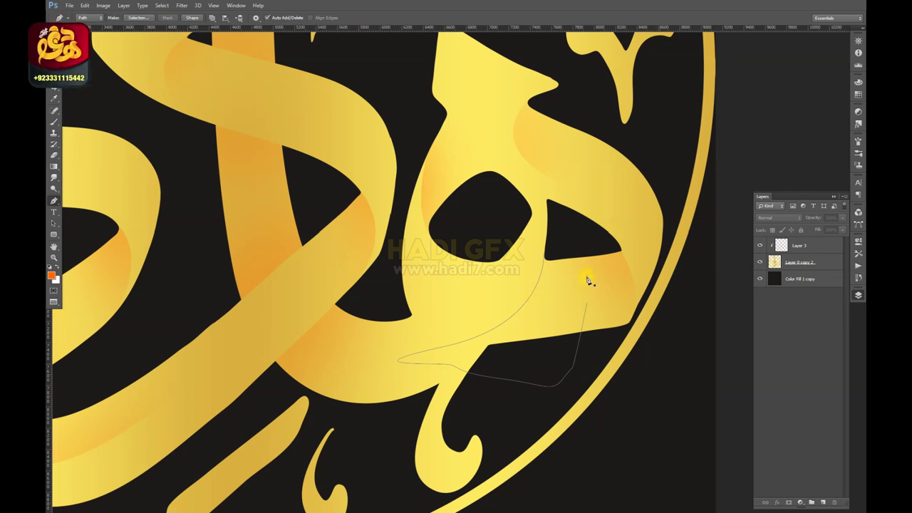
{"action": "key", "text": "ctrl+z"}
{"action": "key", "text": "ctrl+Return"}
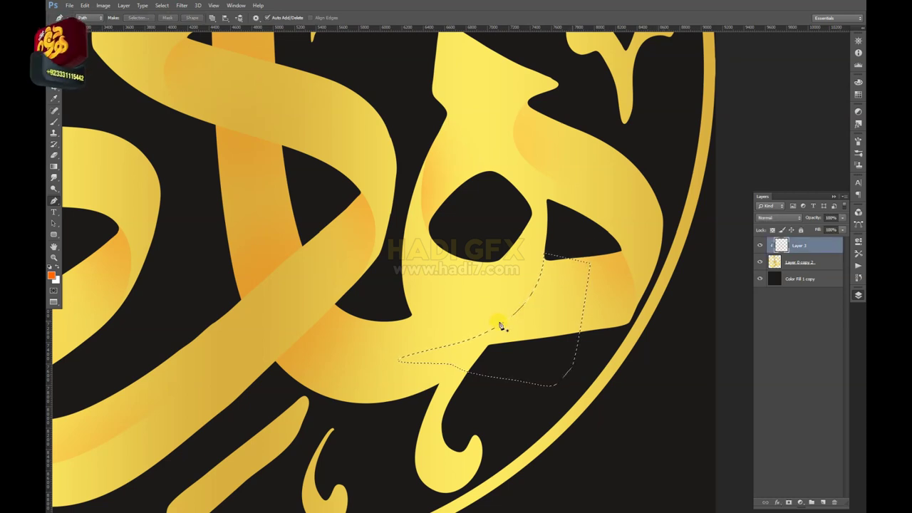
{"action": "key", "text": "b"}
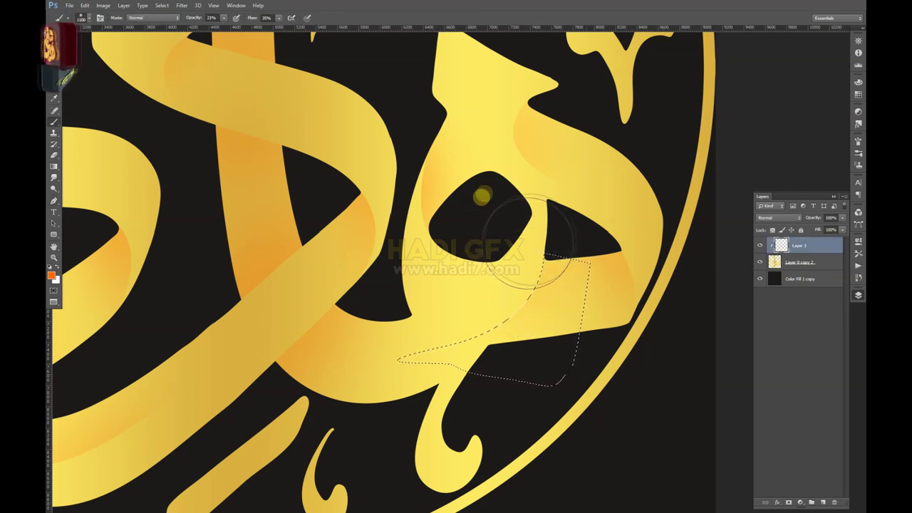
{"action": "key", "text": "z"}
{"action": "left_click_drag", "start_coordinate": [433, 228], "coordinate": [405, 313]}
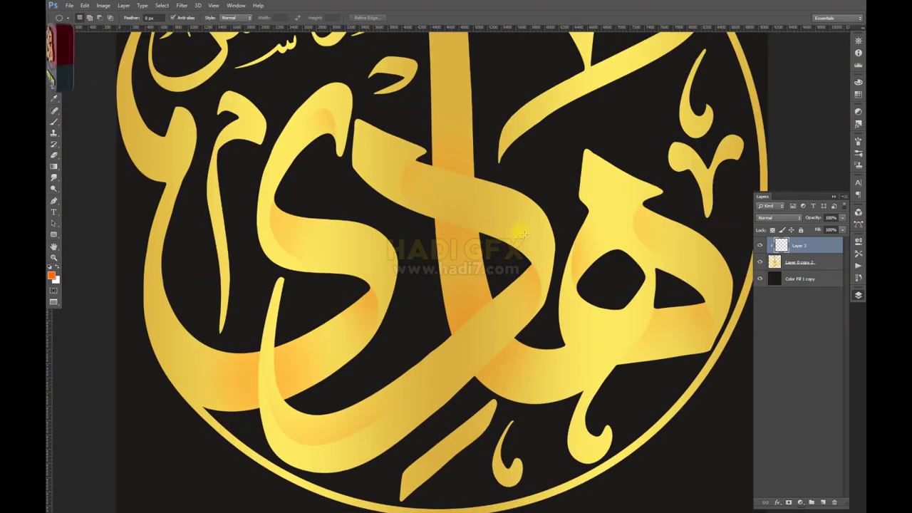
Merge Layer 3 into the Layer 0 copy 2 calligraphy layer.
{"action": "key", "text": "ctrl+u"}
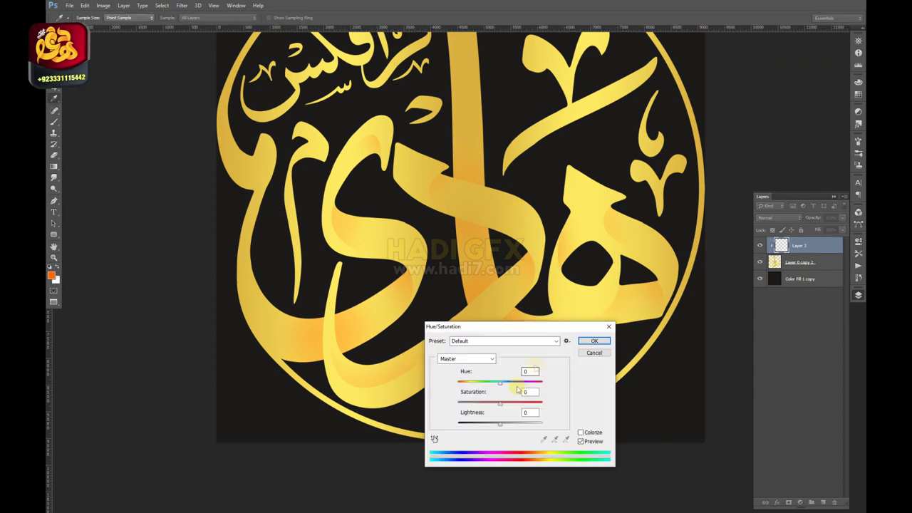
{"action": "left_click_drag", "start_coordinate": [500, 424], "coordinate": [487, 426]}
{"action": "key", "text": "Return"}
{"action": "key", "text": "z"}
{"action": "left_click_drag", "start_coordinate": [492, 190], "coordinate": [467, 243]}
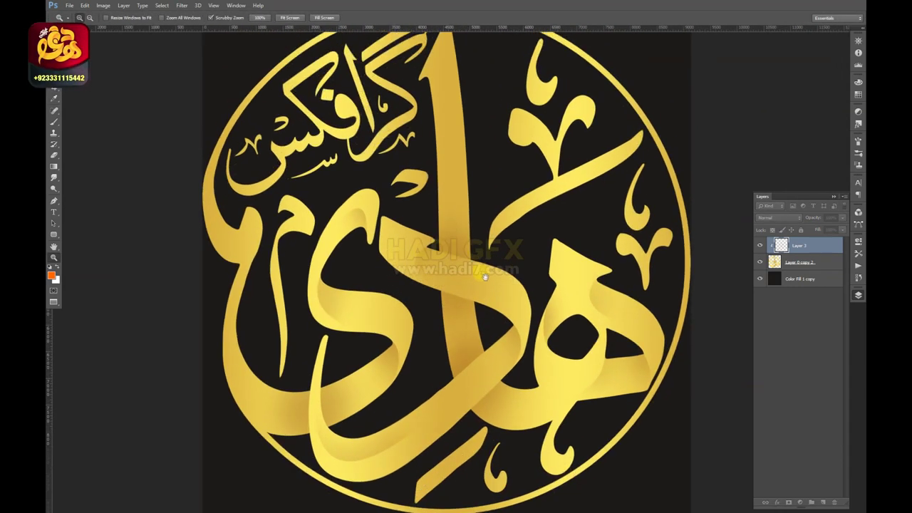
{"action": "key", "text": "v"}
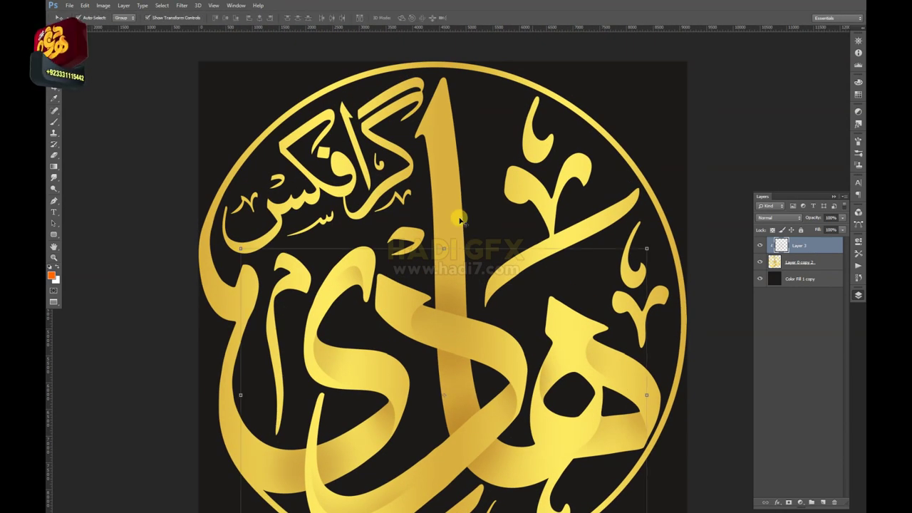
{"action": "left_click", "coordinate": [458, 216]}
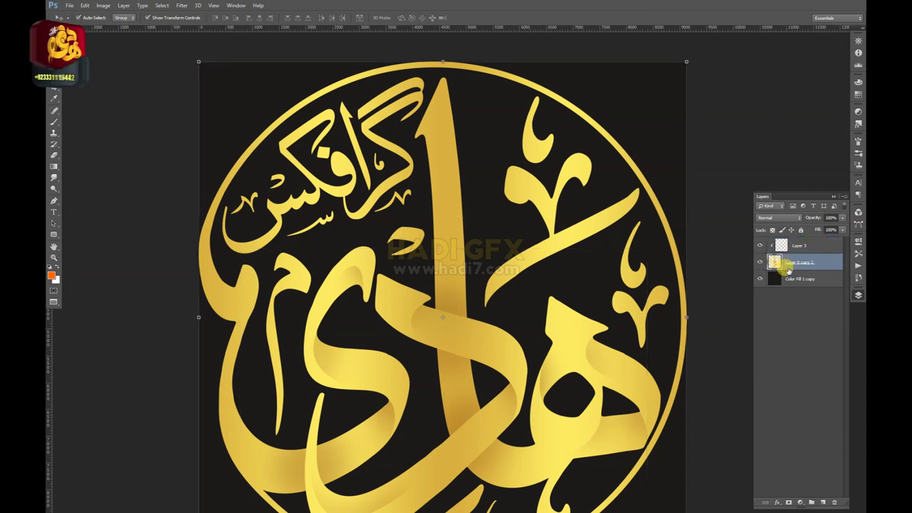
{"action": "left_click", "coordinate": [798, 246], "text": "shift"}
{"action": "key", "text": "ctrl+e"}
Trace a Pen path along the tall alef stroke and create a new layer for it.
{"action": "key", "text": "p"}
{"action": "left_click", "coordinate": [429, 248]}
{"action": "left_click_drag", "start_coordinate": [420, 169], "coordinate": [412, 132]}
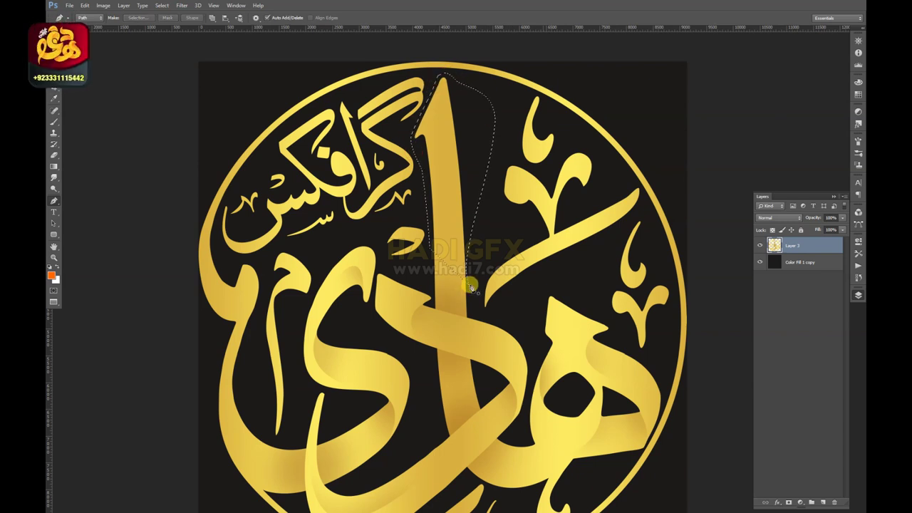
{"action": "key", "text": "ctrl+shift+alt+n"}
{"action": "key", "text": "h"}
Give the alef strip on Layer 4 a Color Overlay, duplicate it and merge the copies.
{"action": "double_click", "coordinate": [813, 246]}
{"action": "left_click", "coordinate": [604, 399]}
{"action": "left_click", "coordinate": [752, 322]}
{"action": "left_click", "coordinate": [373, 337]}
{"action": "left_click", "coordinate": [821, 312]}
{"action": "key", "text": "ctrl+j"}
{"action": "key", "text": "v"}
{"action": "left_click", "coordinate": [802, 278], "text": "shift"}
{"action": "key", "text": "ctrl+e"}
Soften the alef strip's edges with a larger eraser and merge it into the calligraphy.
{"action": "key", "text": "e"}
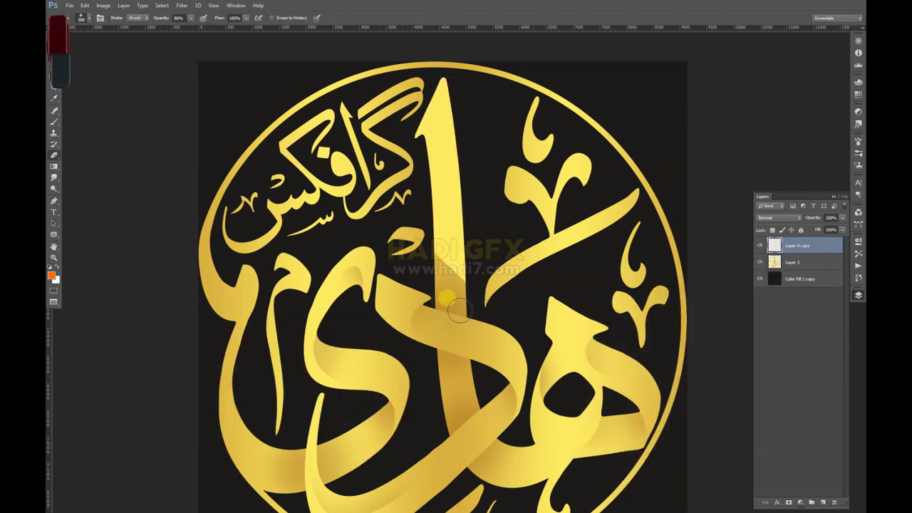
{"action": "key", "text": "bracketright"}
{"action": "key", "text": "bracketright"}
{"action": "key", "text": "bracketright"}
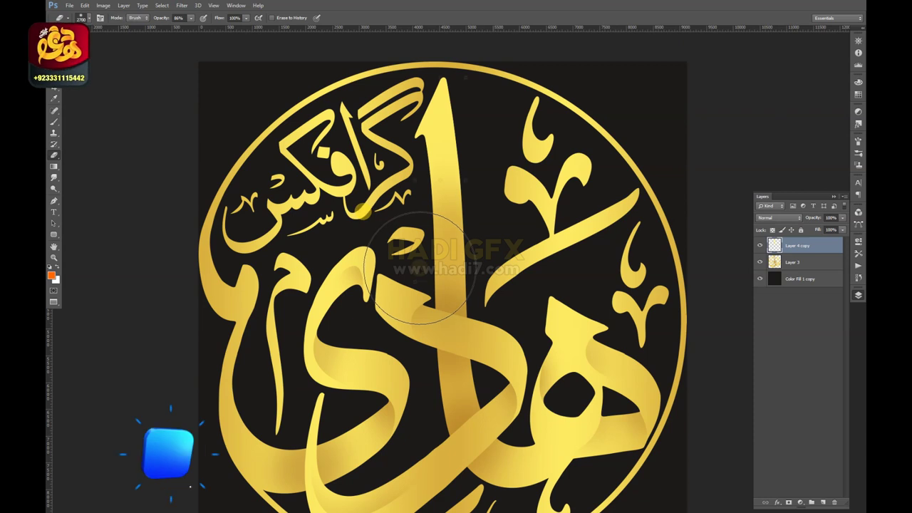
{"action": "key", "text": "v"}
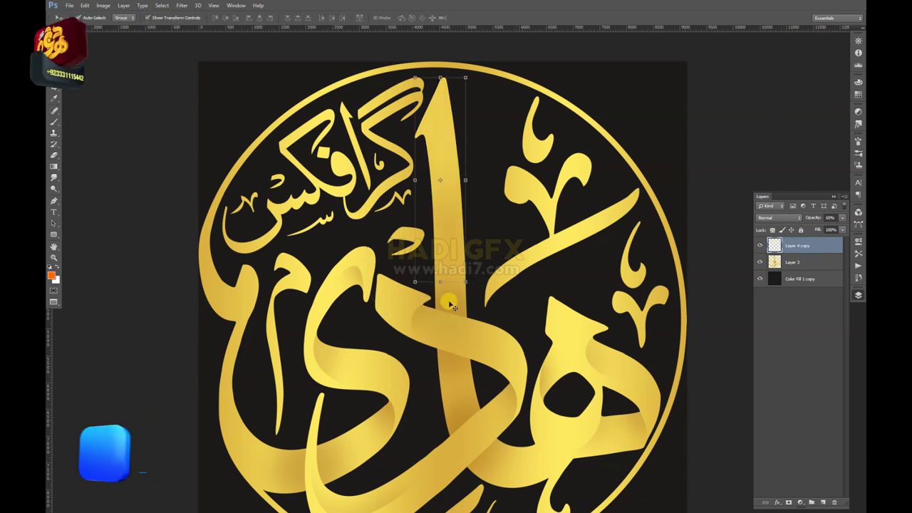
{"action": "key", "text": "ctrl+e"}
{"action": "key", "text": "z"}
{"action": "left_click", "coordinate": [432, 307], "text": "alt"}
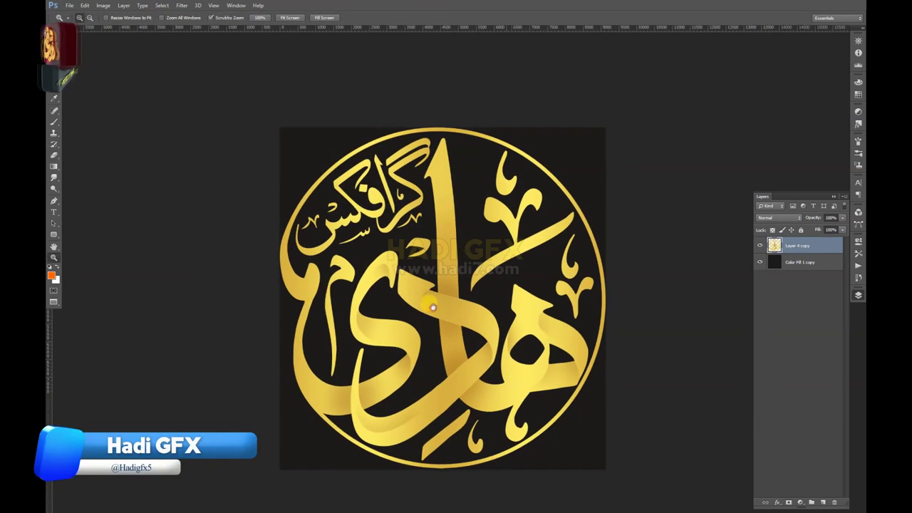
{"action": "left_click", "coordinate": [799, 262]}
{"action": "key", "text": "ctrl+u"}
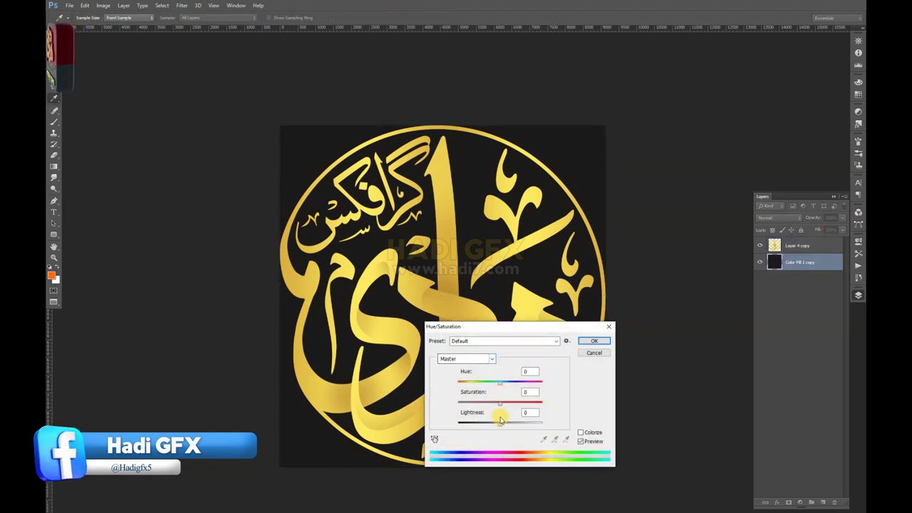
{"action": "key", "text": "Escape"}
{"action": "left_click", "coordinate": [447, 294]}
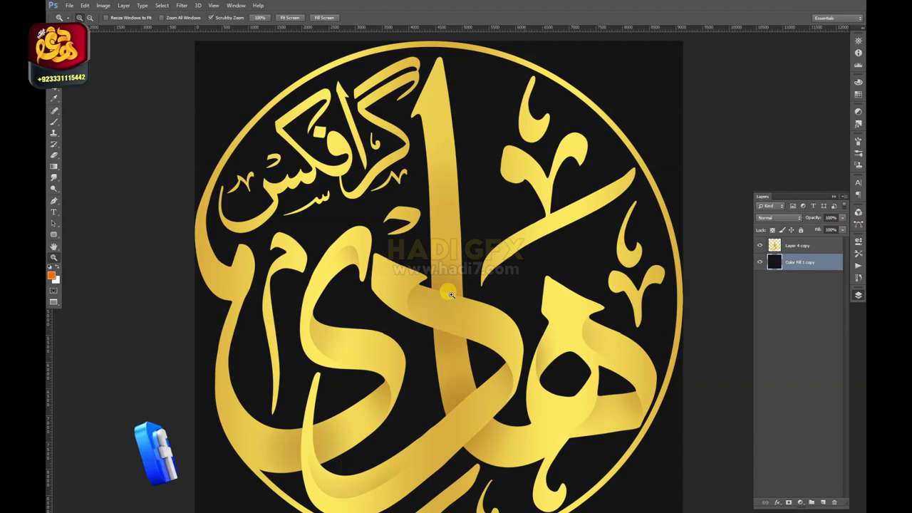
{"action": "left_click", "coordinate": [494, 210], "text": "alt"}
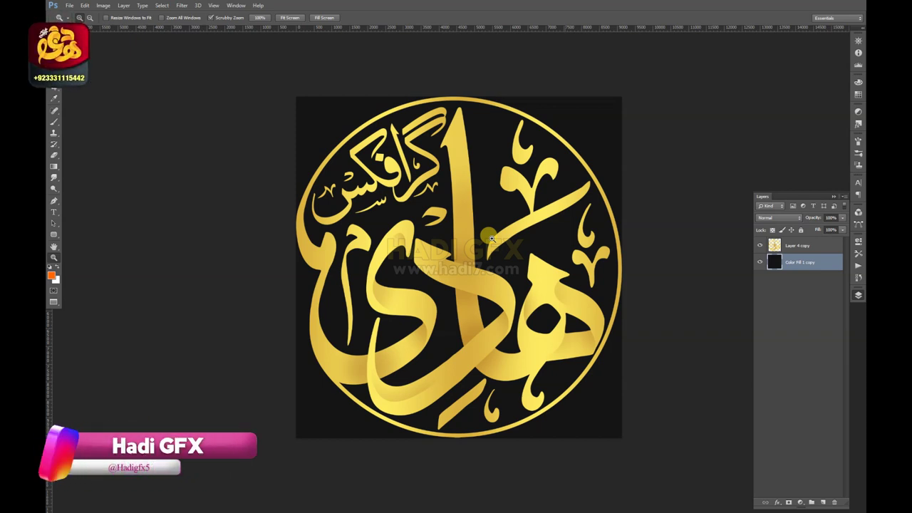
Trace a Pen path along the lower stroke and up the ring's inner left side.
{"action": "key", "text": "p"}
{"action": "left_click", "coordinate": [539, 356]}
{"action": "left_click", "coordinate": [503, 370]}
{"action": "left_click", "coordinate": [436, 381]}
{"action": "left_click", "coordinate": [401, 403]}
{"action": "left_click", "coordinate": [373, 381]}
{"action": "left_click", "coordinate": [320, 346]}
{"action": "left_click", "coordinate": [313, 315]}
{"action": "left_click", "coordinate": [314, 297]}
{"action": "left_click", "coordinate": [322, 267]}
{"action": "left_click", "coordinate": [304, 235]}
{"action": "left_click", "coordinate": [303, 201]}
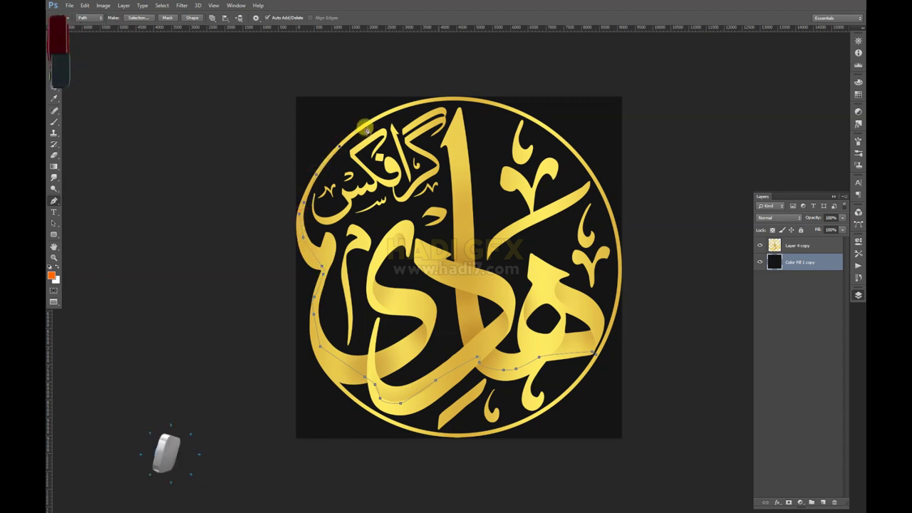
Continue the path around the top and right arcs, load it as a selection, and add Layer 1.
{"action": "left_click", "coordinate": [389, 113]}
{"action": "left_click", "coordinate": [406, 103]}
{"action": "left_click", "coordinate": [438, 97]}
{"action": "left_click", "coordinate": [468, 102]}
{"action": "left_click", "coordinate": [499, 104]}
{"action": "left_click", "coordinate": [527, 112]}
{"action": "left_click", "coordinate": [555, 130]}
{"action": "left_click", "coordinate": [579, 155]}
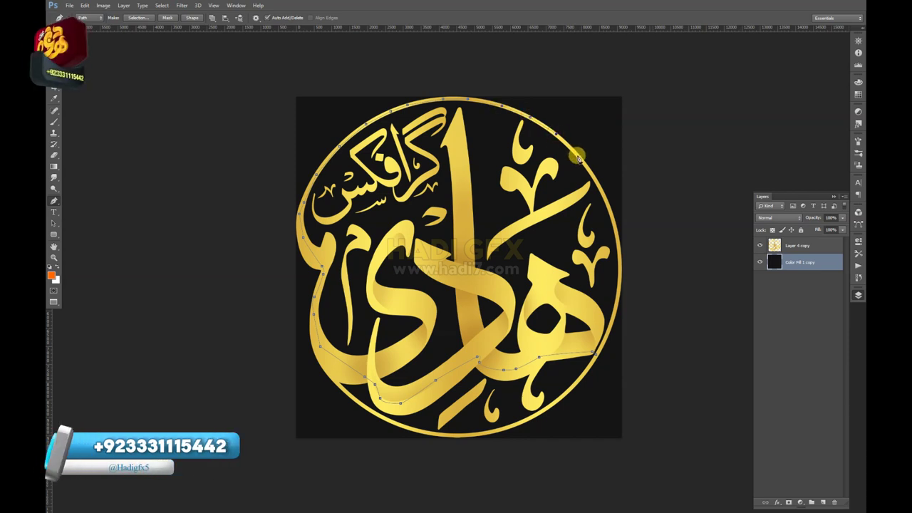
{"action": "left_click", "coordinate": [597, 182]}
{"action": "left_click", "coordinate": [611, 214]}
{"action": "left_click", "coordinate": [617, 241]}
{"action": "left_click", "coordinate": [620, 265]}
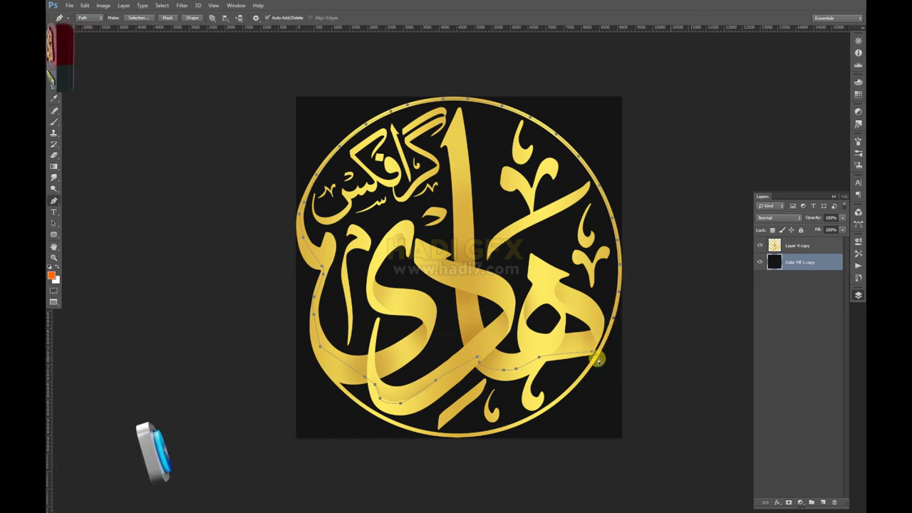
{"action": "key", "text": "ctrl+Return"}
{"action": "left_click", "coordinate": [823, 502]}
{"action": "key", "text": "b"}
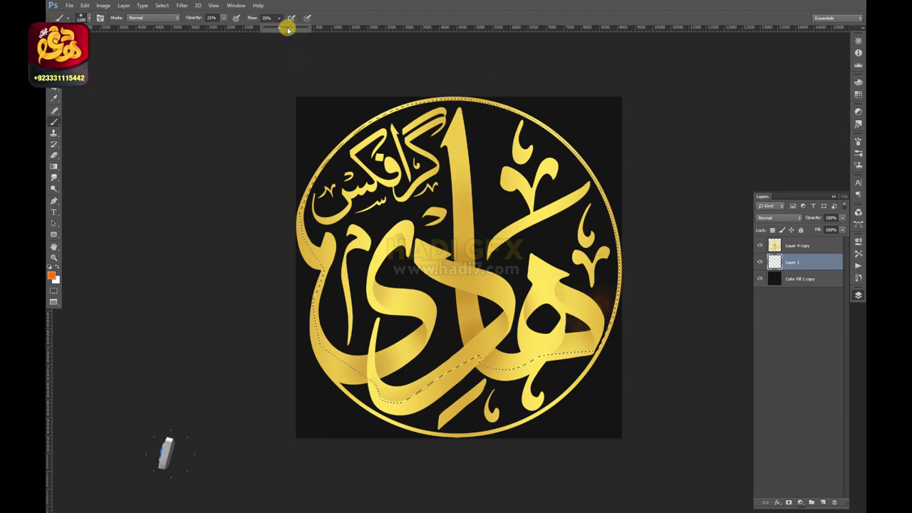
Paint orange over the ring's interior with a full-opacity, enlarged brush.
{"action": "left_click_drag", "start_coordinate": [223, 18], "coordinate": [228, 27]}
{"action": "left_click_drag", "start_coordinate": [456, 118], "coordinate": [464, 180]}
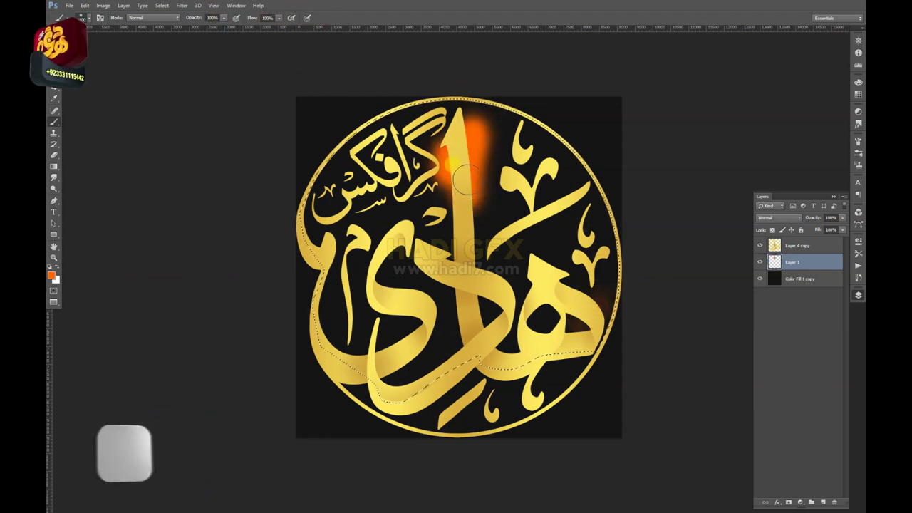
{"action": "key", "text": "bracketright"}
{"action": "key", "text": "bracketright"}
{"action": "key", "text": "bracketright"}
{"action": "left_click_drag", "start_coordinate": [556, 121], "coordinate": [499, 164]}
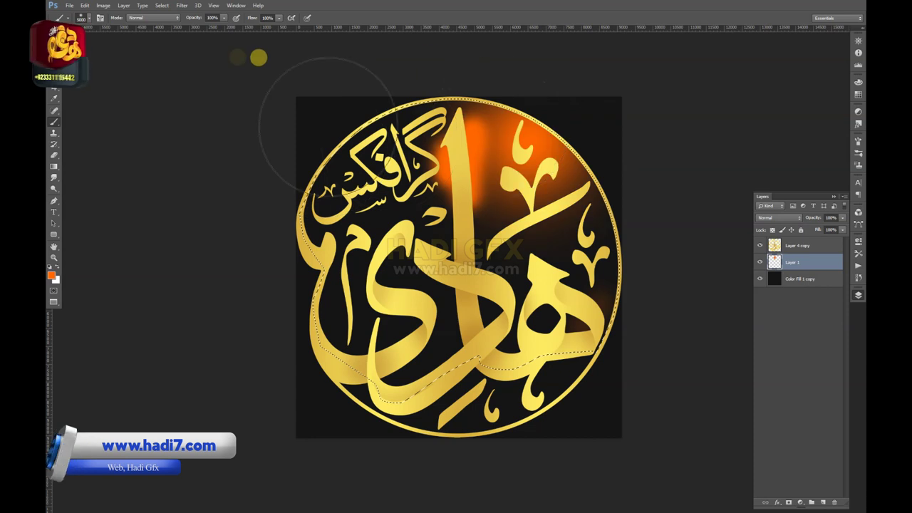
{"action": "left_click_drag", "start_coordinate": [328, 124], "coordinate": [578, 249]}
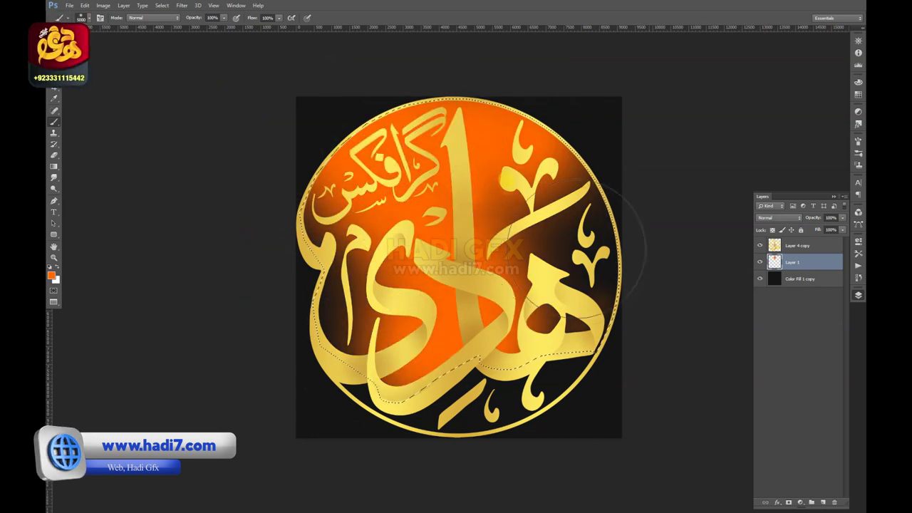
{"action": "left_click_drag", "start_coordinate": [577, 250], "coordinate": [427, 186]}
{"action": "mouse_move", "coordinate": [324, 300]}
{"action": "left_mouse_down"}
{"action": "mouse_move", "coordinate": [306, 350]}
{"action": "mouse_move", "coordinate": [278, 264]}
{"action": "left_mouse_up"}
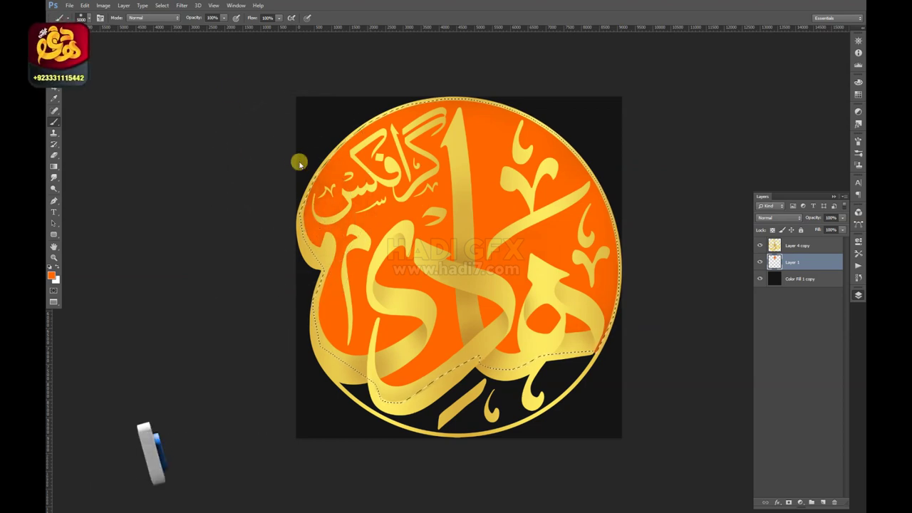
Zoom in on the lower-right ring edge and trace a Pen path over the unpainted gap.
{"action": "key", "text": "ctrl+d"}
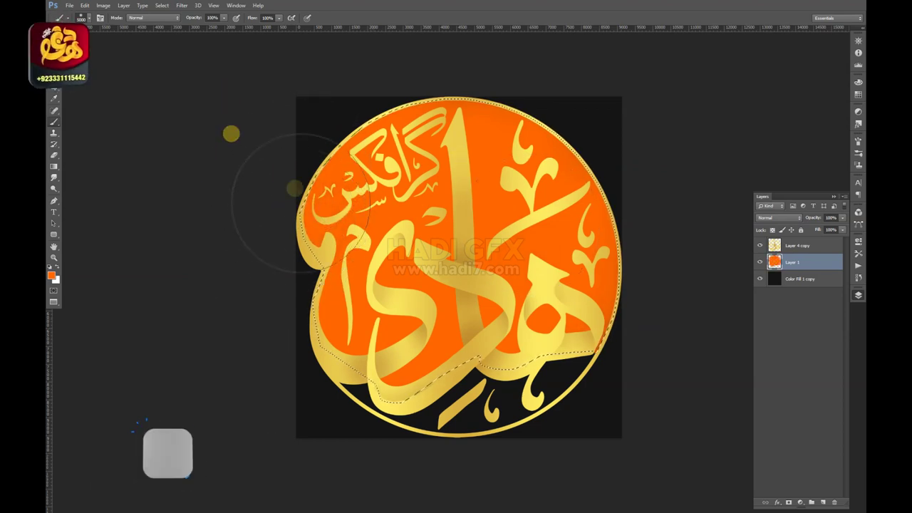
{"action": "key", "text": "m"}
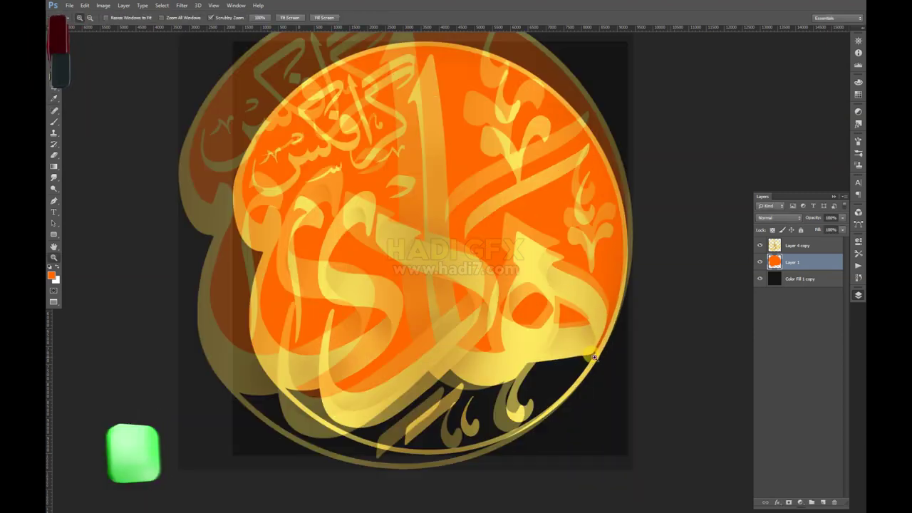
{"action": "left_click", "coordinate": [594, 357]}
{"action": "key", "text": "p"}
{"action": "left_click", "coordinate": [592, 336]}
{"action": "left_click_drag", "start_coordinate": [472, 362], "coordinate": [394, 374]}
Turn the path into a selection, paint the gap orange, then deselect.
{"action": "key", "text": "ctrl+Return"}
{"action": "key", "text": "b"}
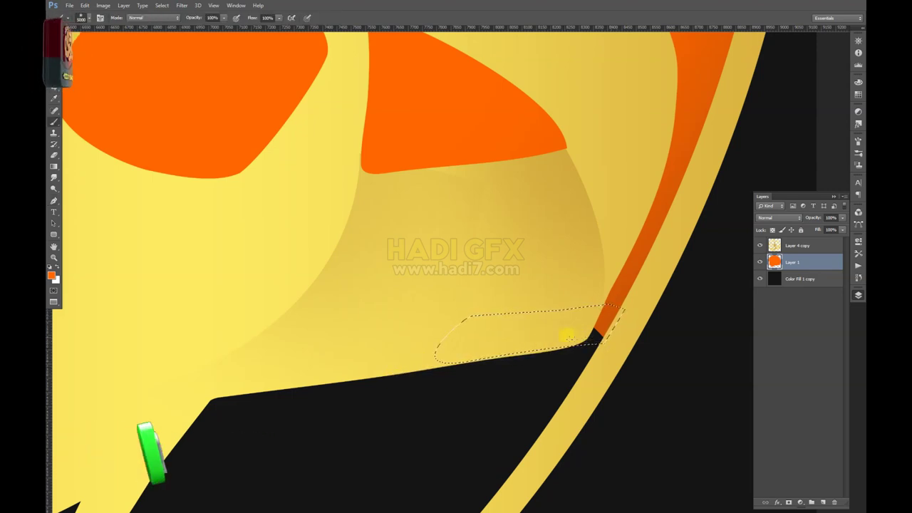
{"action": "left_click_drag", "start_coordinate": [568, 335], "coordinate": [605, 318]}
{"action": "key", "text": "m"}
{"action": "left_click", "coordinate": [754, 264]}
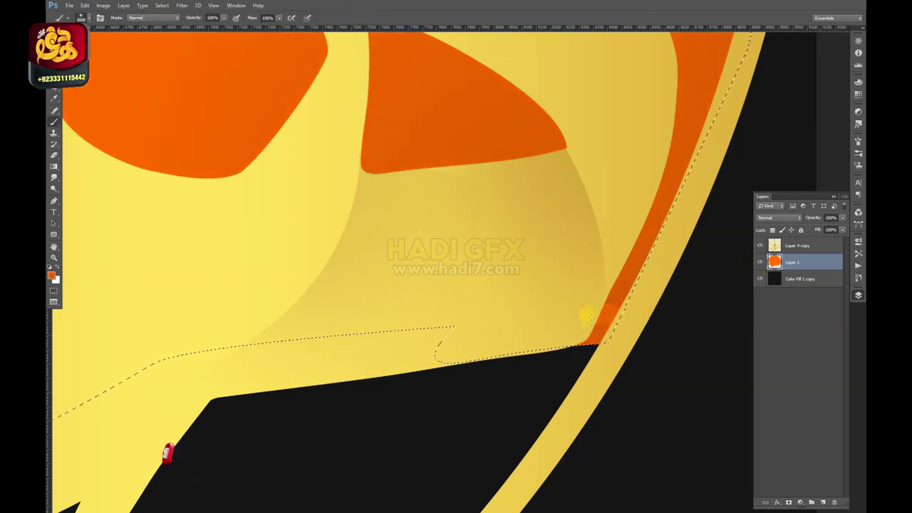
{"action": "left_click", "coordinate": [362, 164]}
{"action": "scroll", "coordinate": [362, 164], "scroll_direction": "down", "scroll_amount": 5}
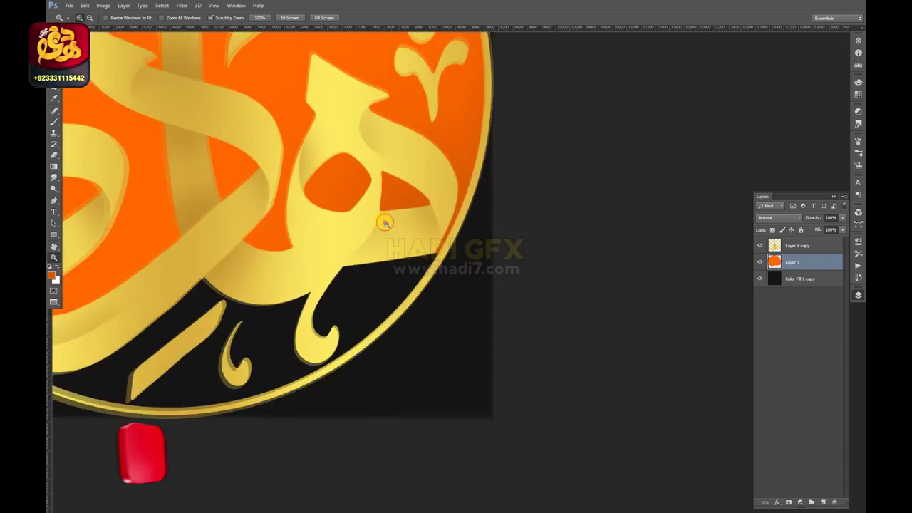
Turn Layer 1's orange interior deep brown with Hue/Saturation, Lightness about -80.
{"action": "scroll", "coordinate": [320, 227], "scroll_direction": "up", "scroll_amount": 3}
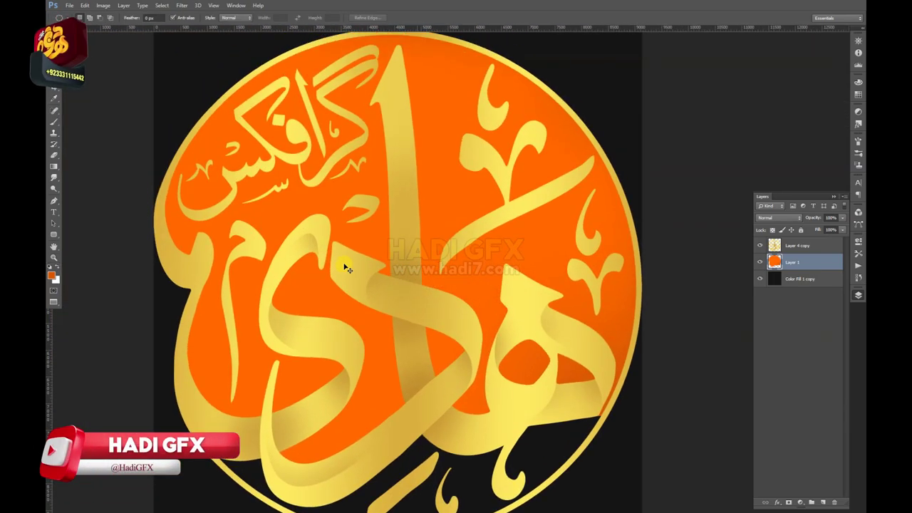
{"action": "key", "text": "ctrl+u"}
{"action": "left_click_drag", "start_coordinate": [490, 424], "coordinate": [477, 424]}
{"action": "left_click_drag", "start_coordinate": [499, 382], "coordinate": [458, 383]}
{"action": "left_click_drag", "start_coordinate": [476, 424], "coordinate": [469, 426]}
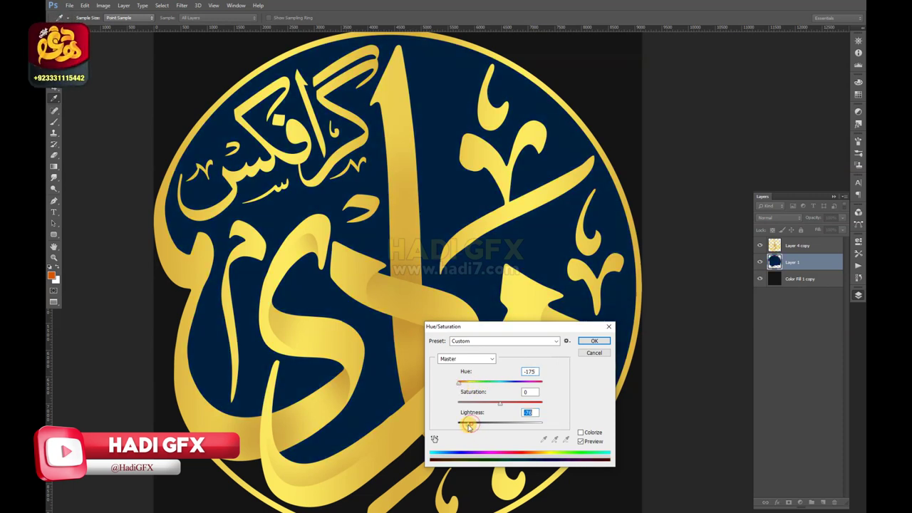
{"action": "left_click_drag", "start_coordinate": [473, 383], "coordinate": [498, 382]}
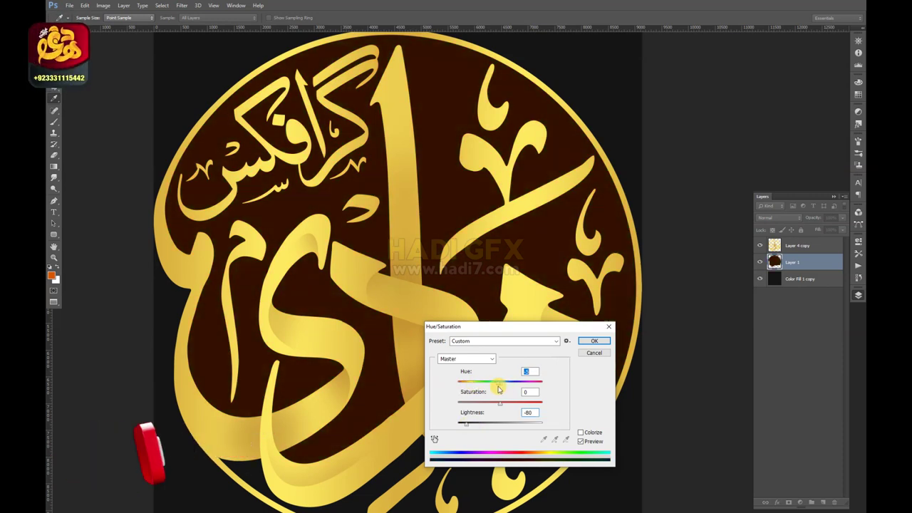
{"action": "key", "text": "Return"}
{"action": "key", "text": "m"}
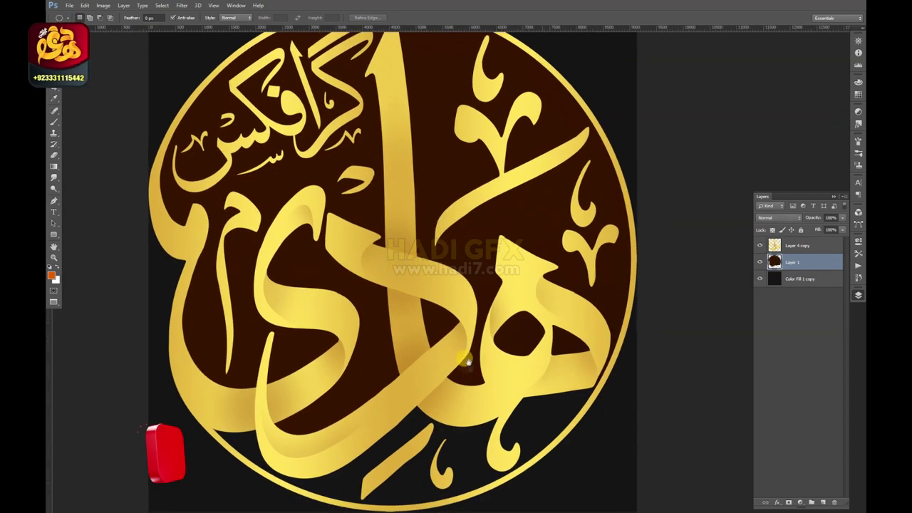
{"action": "scroll", "coordinate": [463, 347], "scroll_direction": "down", "scroll_amount": 2}
{"action": "key", "text": "v"}
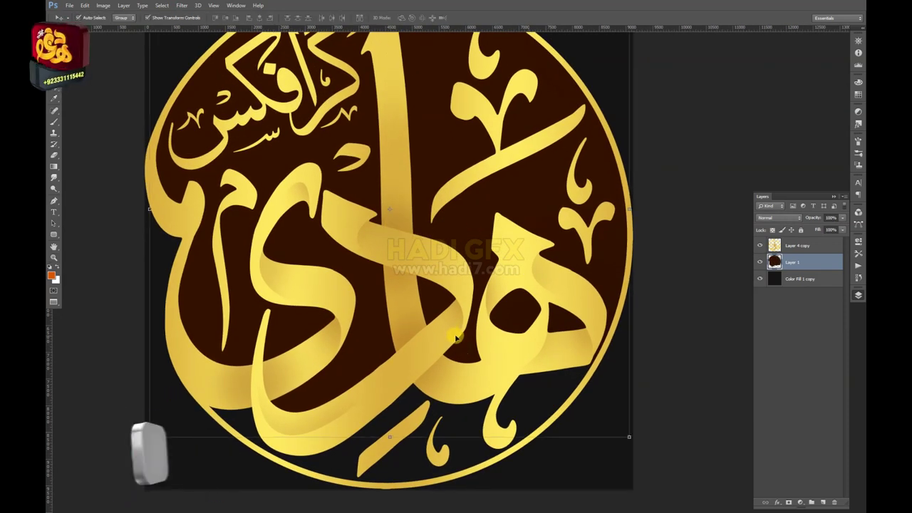
Magic Wand the background around the ring, add a new layer and brush orange over it.
{"action": "scroll", "coordinate": [456, 337], "scroll_direction": "down", "scroll_amount": 1}
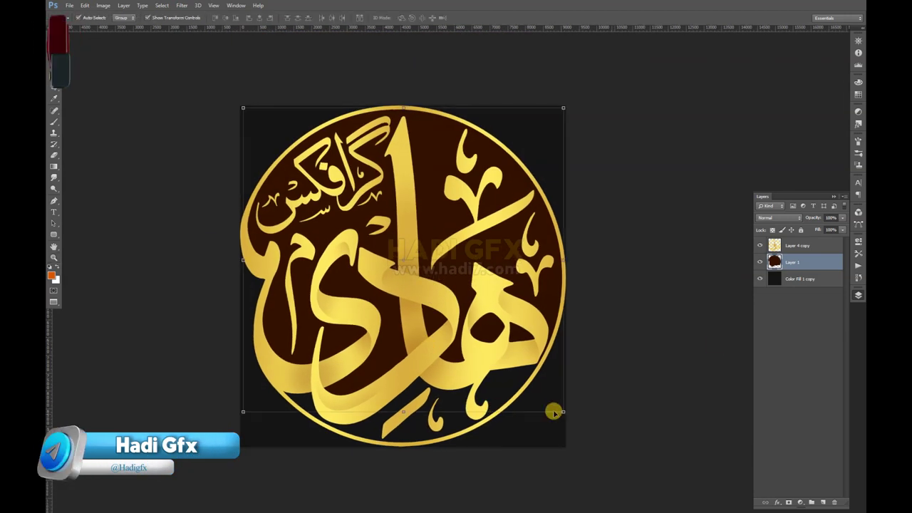
{"action": "left_click", "coordinate": [799, 279]}
{"action": "key", "text": "w"}
{"action": "left_click", "coordinate": [539, 158]}
{"action": "left_click", "coordinate": [798, 245]}
{"action": "left_click", "coordinate": [550, 171]}
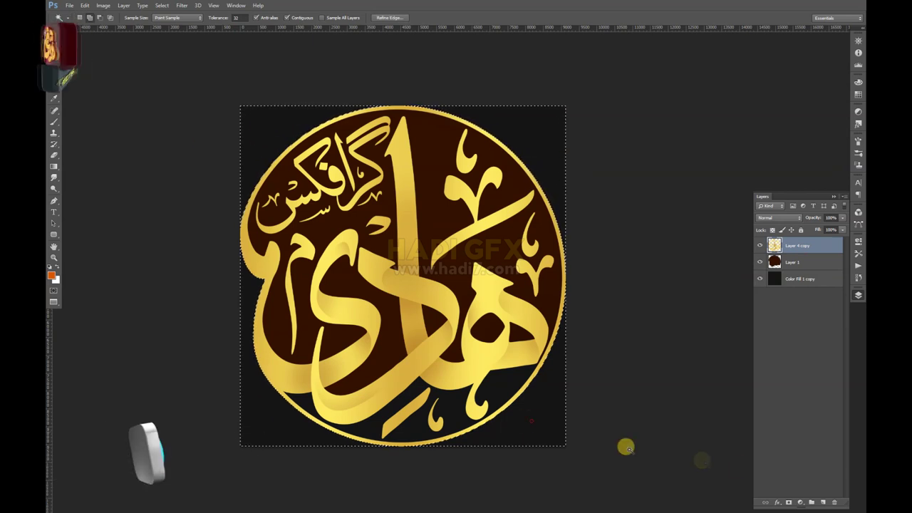
{"action": "left_click", "coordinate": [823, 502]}
{"action": "key", "text": "b"}
{"action": "mouse_move", "coordinate": [522, 154]}
{"action": "left_mouse_down"}
{"action": "mouse_move", "coordinate": [549, 339]}
{"action": "mouse_move", "coordinate": [244, 347]}
{"action": "mouse_move", "coordinate": [234, 214]}
{"action": "mouse_move", "coordinate": [202, 121]}
{"action": "mouse_move", "coordinate": [214, 114]}
{"action": "left_mouse_up"}
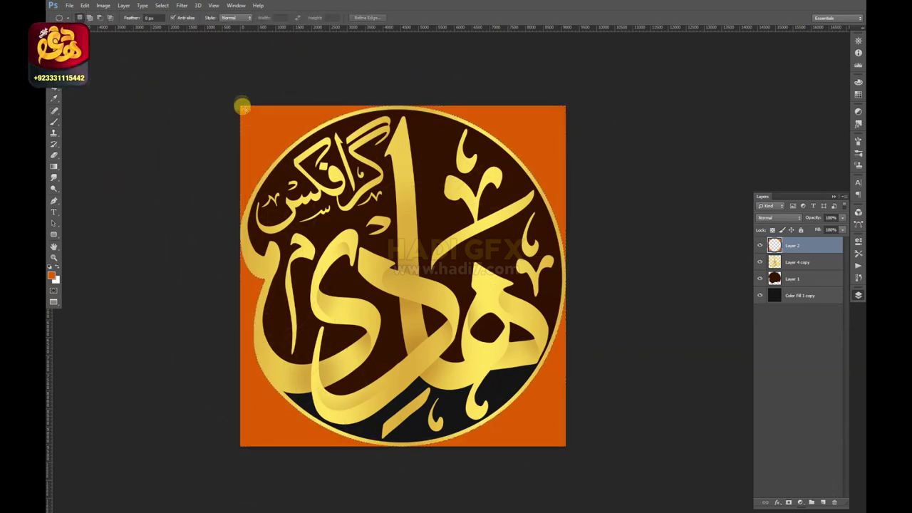
Make the orange background very dark green with Hue/Saturation, Saturation -48, Lightness -70.
{"action": "key", "text": "ctrl+u"}
{"action": "left_click_drag", "start_coordinate": [500, 423], "coordinate": [478, 425]}
{"action": "left_click", "coordinate": [468, 384]}
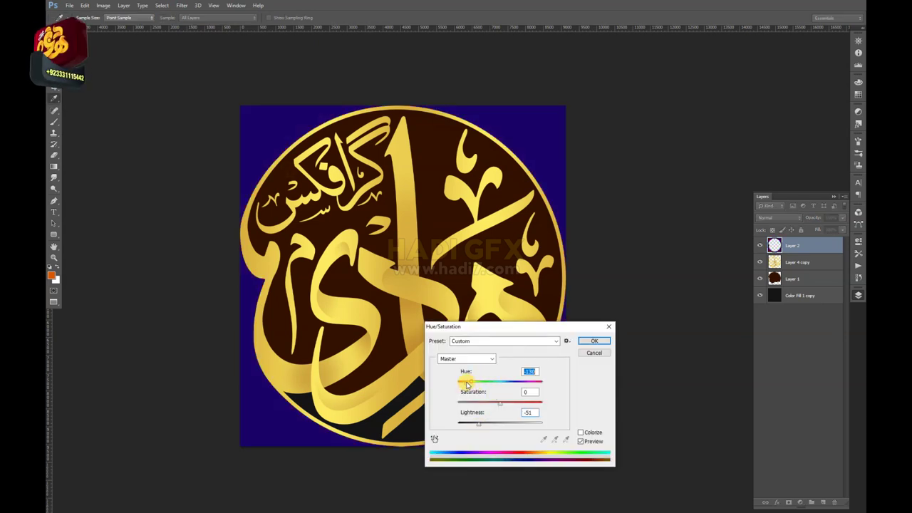
{"action": "left_click", "coordinate": [481, 404]}
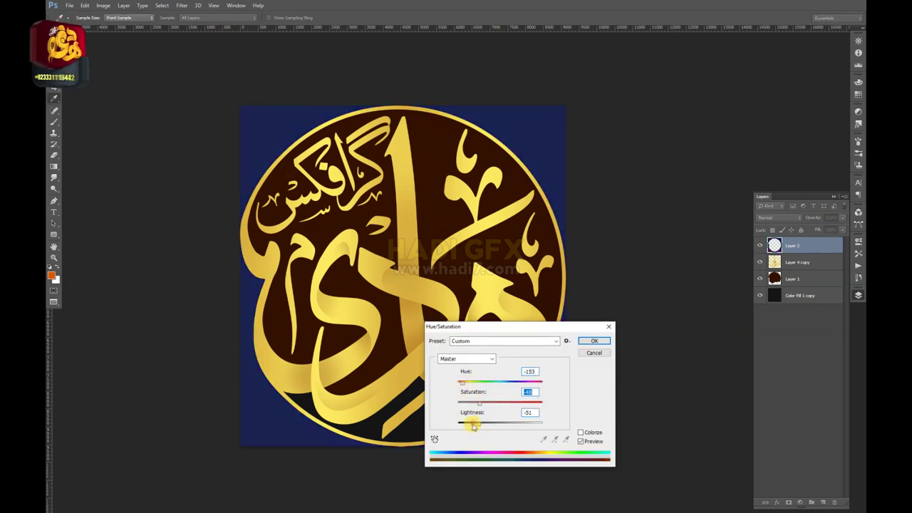
{"action": "left_click_drag", "start_coordinate": [473, 425], "coordinate": [471, 426]}
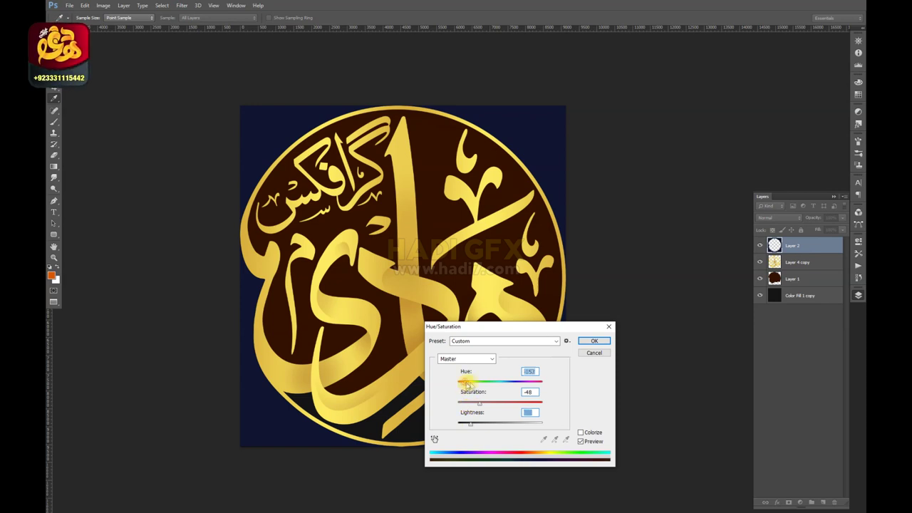
{"action": "left_click_drag", "start_coordinate": [510, 392], "coordinate": [529, 391]}
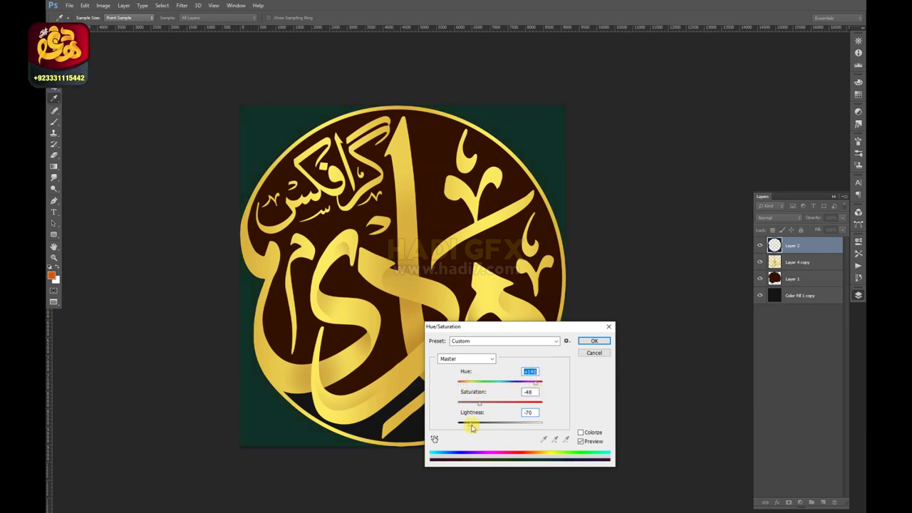
{"action": "key", "text": "Return"}
{"action": "key", "text": "z"}
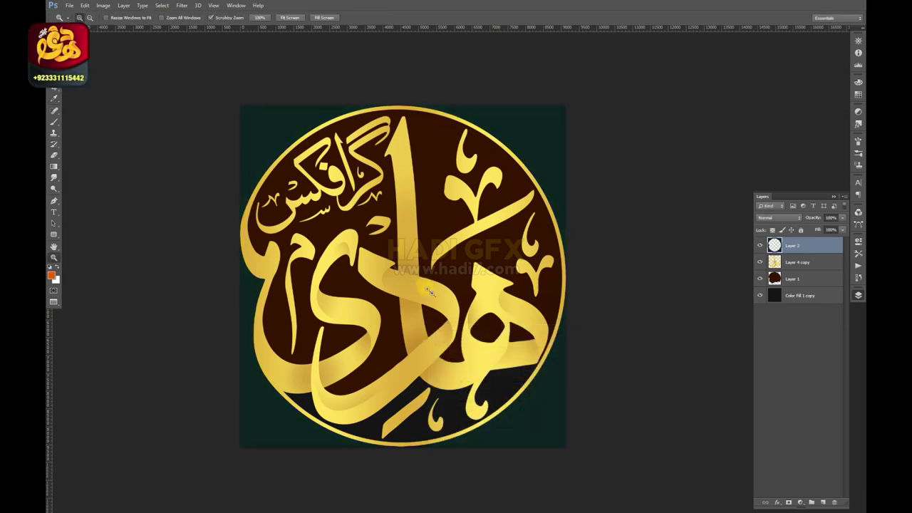
{"action": "left_click", "coordinate": [435, 298]}
{"action": "left_click_drag", "start_coordinate": [444, 330], "coordinate": [475, 421]}
Pen-outline the small subtitle on Layer 4 copy and desaturate it to grey.
{"action": "key", "text": "alt+bracketleft"}
{"action": "key", "text": "p"}
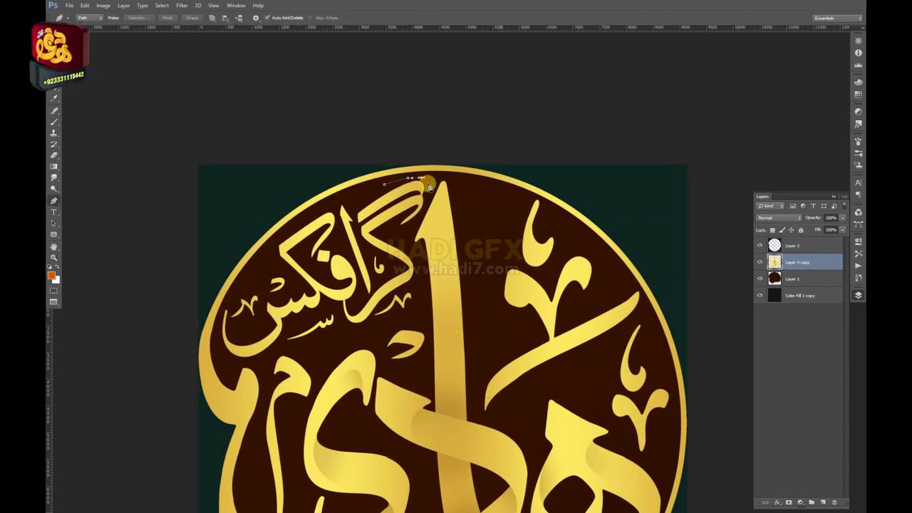
{"action": "left_click_drag", "start_coordinate": [423, 218], "coordinate": [411, 240]}
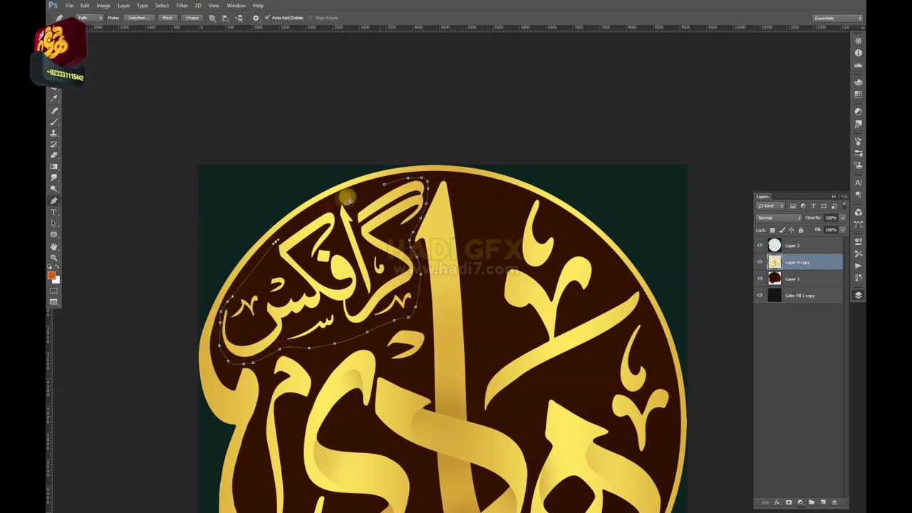
{"action": "key", "text": "ctrl+Return"}
{"action": "key", "text": "ctrl+u"}
{"action": "left_click_drag", "start_coordinate": [499, 403], "coordinate": [462, 405]}
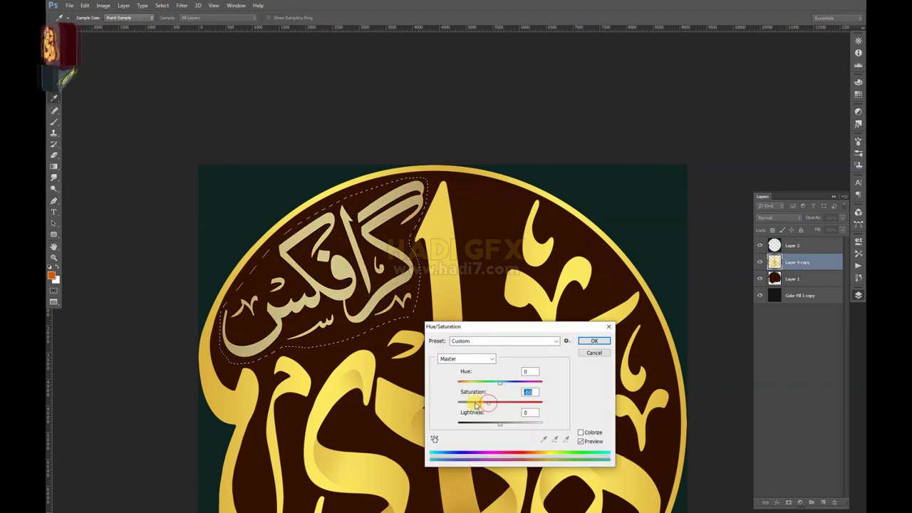
{"action": "key", "text": "Return"}
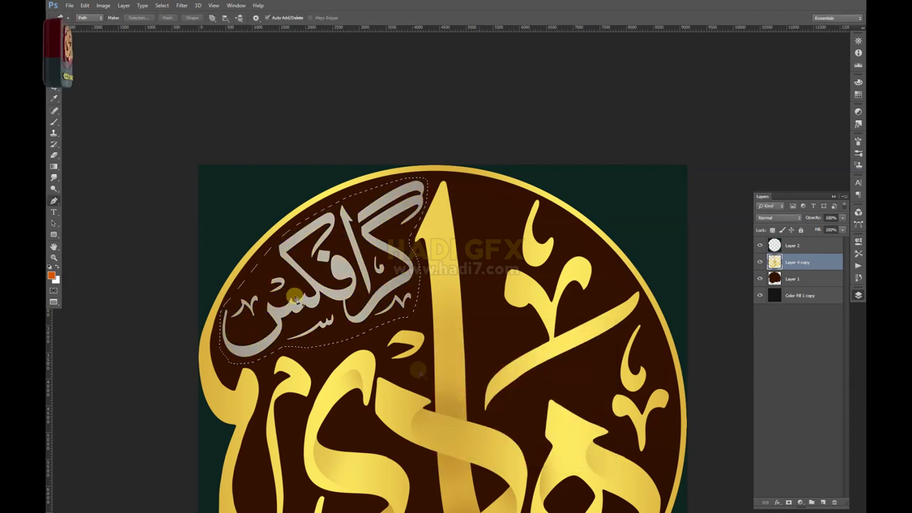
{"action": "key", "text": "ctrl+d"}
Try brightening the subtitle through a 2-pixel feathered oval selection with Curves, then cancel.
{"action": "key", "text": "m"}
{"action": "mouse_move", "coordinate": [247, 187]}
{"action": "left_mouse_down"}
{"action": "mouse_move", "coordinate": [380, 380]}
{"action": "mouse_move", "coordinate": [357, 350]}
{"action": "left_mouse_up"}
{"action": "right_click", "coordinate": [332, 275]}
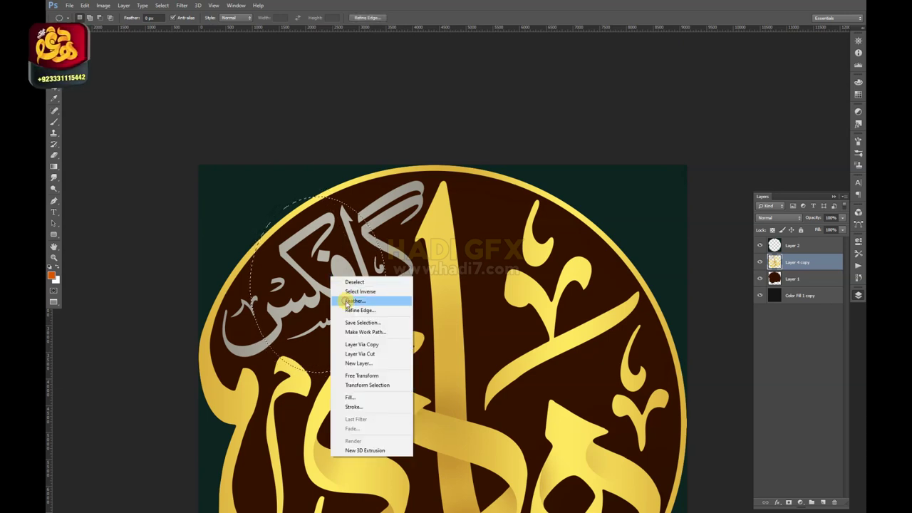
{"action": "left_click", "coordinate": [366, 299]}
{"action": "type", "text": "2"}
{"action": "key", "text": "Return"}
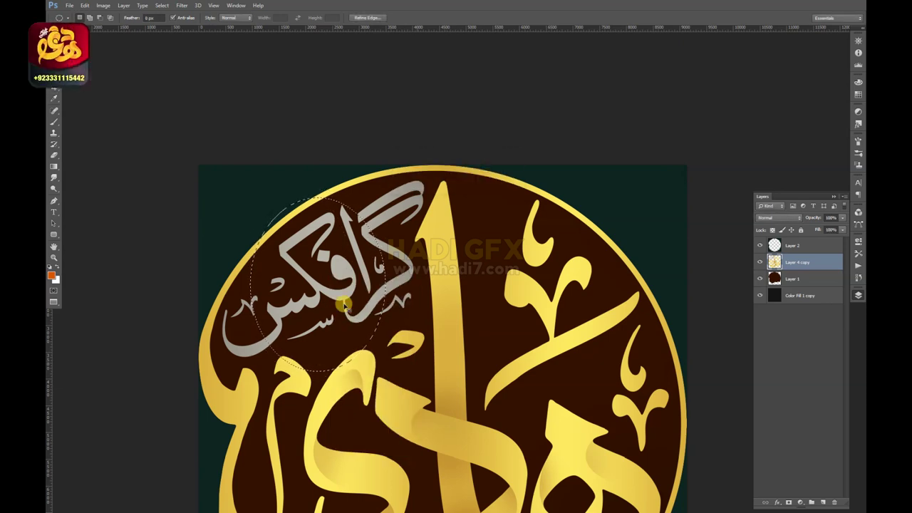
{"action": "key", "text": "ctrl+m"}
{"action": "mouse_move", "coordinate": [568, 279]}
{"action": "left_mouse_down"}
{"action": "mouse_move", "coordinate": [568, 254]}
{"action": "mouse_move", "coordinate": [482, 240]}
{"action": "left_mouse_up"}
{"action": "key", "text": "Escape"}
{"action": "key", "text": "ctrl+d"}
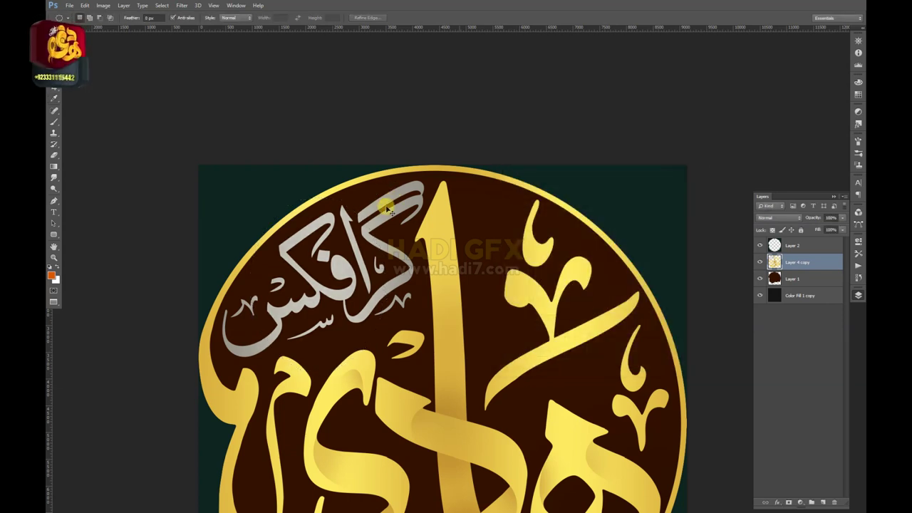
Re-trace the subtitle with a Pen path and brighten it to silver using Curves.
{"action": "key", "text": "p"}
{"action": "left_click_drag", "start_coordinate": [402, 180], "coordinate": [432, 187]}
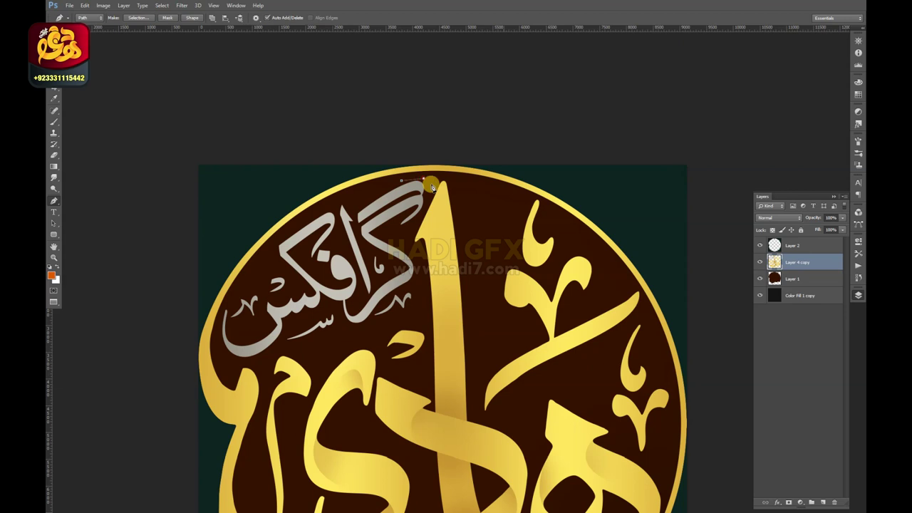
{"action": "left_click", "coordinate": [403, 316]}
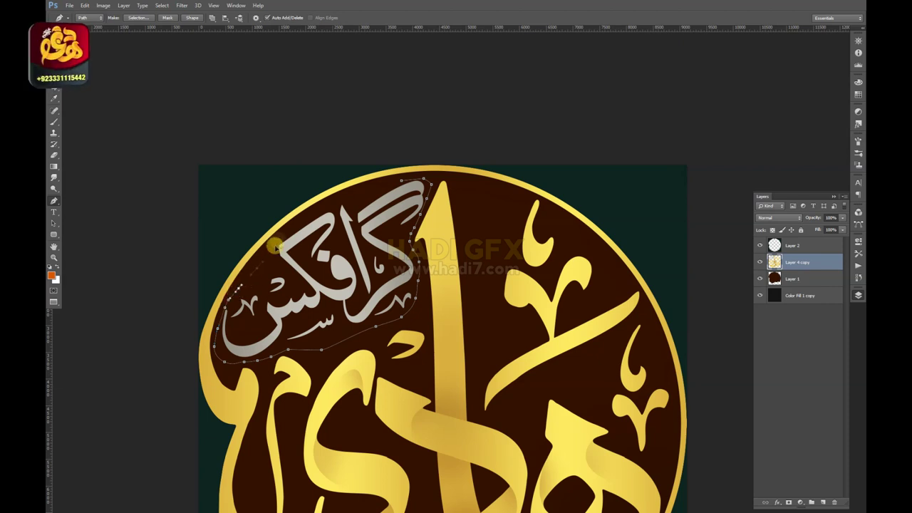
{"action": "key", "text": "ctrl+Return"}
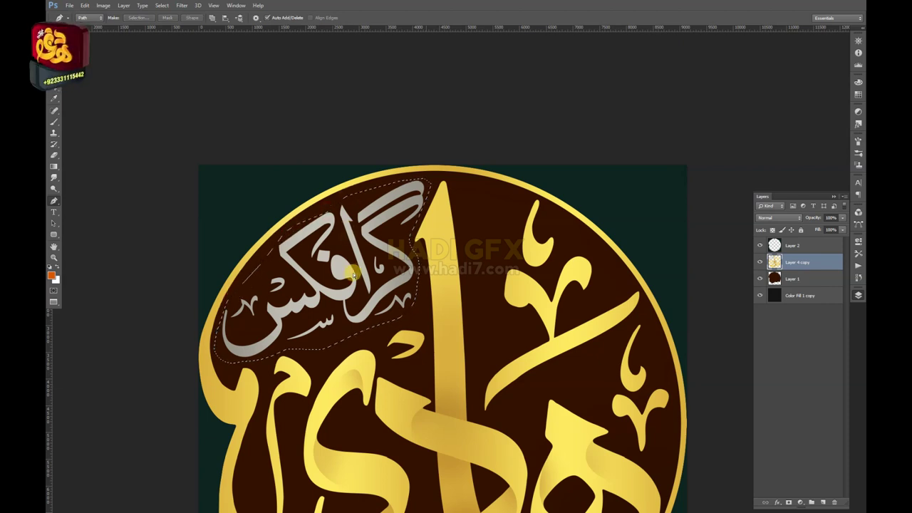
{"action": "key", "text": "ctrl+m"}
{"action": "key", "text": "Escape"}
{"action": "key", "text": "ctrl+d"}
{"action": "key", "text": "z"}
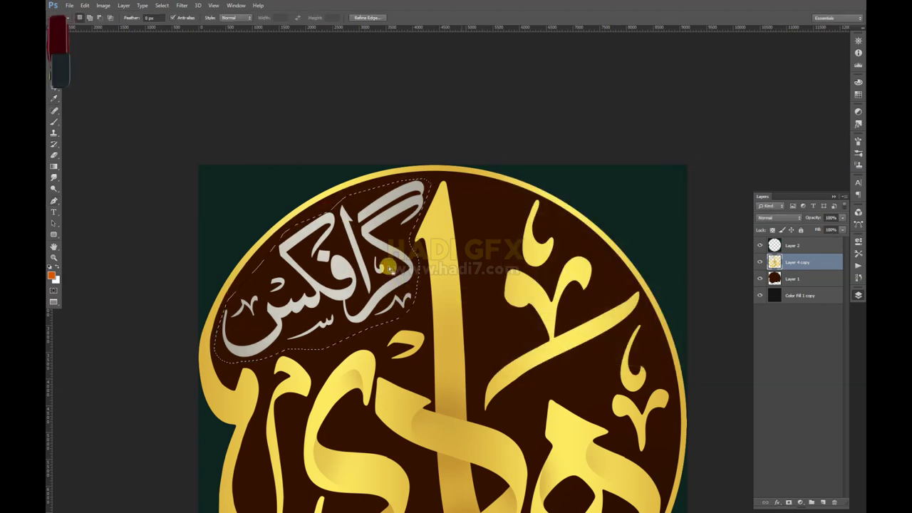
{"action": "left_click", "coordinate": [420, 287], "text": "alt"}
Duplicate the dark interior Layer 1 and apply Hue/Saturation to the copy.
{"action": "key", "text": "alt+bracketleft"}
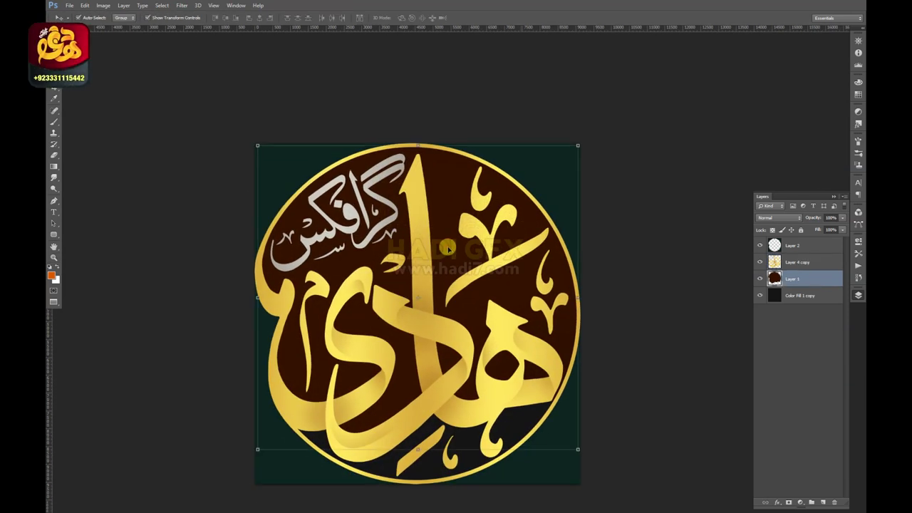
{"action": "key", "text": "ctrl+j"}
{"action": "key", "text": "ctrl+u"}
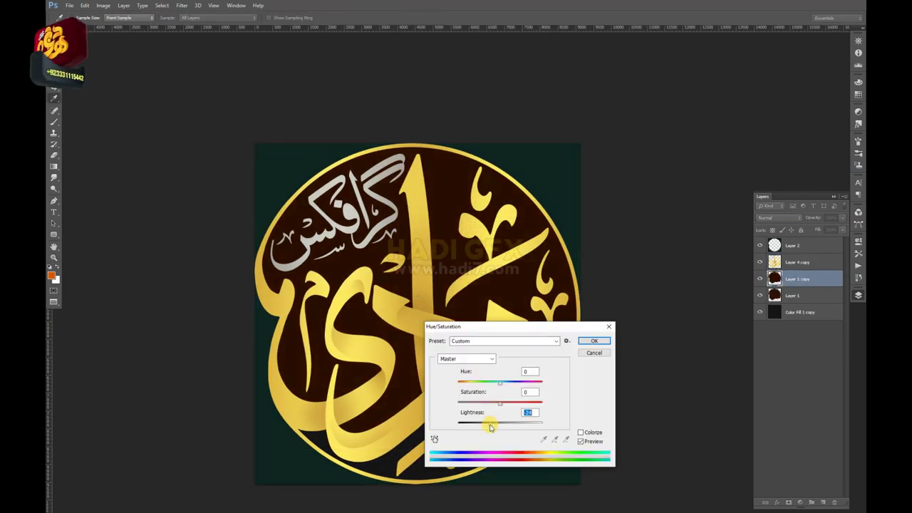
{"action": "key", "text": "Return"}
{"action": "key", "text": "e"}
{"action": "key", "text": "bracketright"}
{"action": "key", "text": "bracketright"}
{"action": "key", "text": "bracketright"}
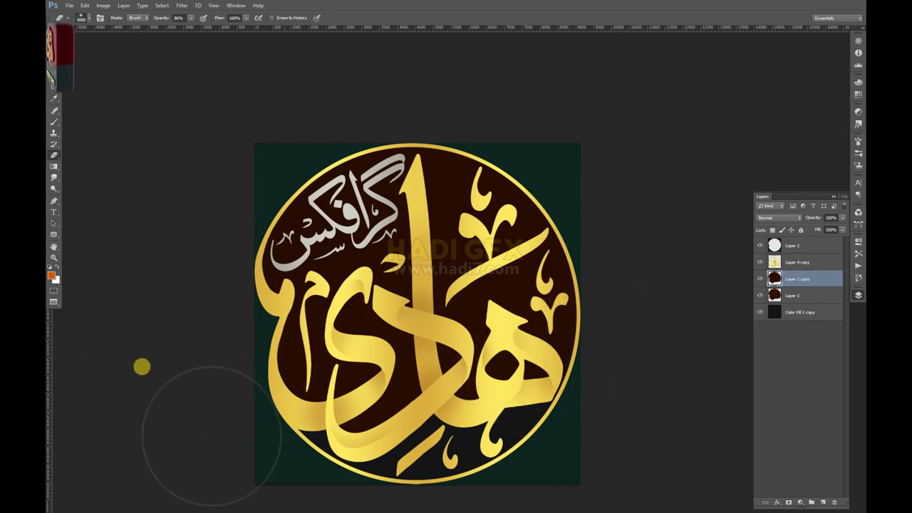
Delete the original Layer 1 and zoom in on the subtitle area.
{"action": "left_click", "coordinate": [791, 295]}
{"action": "key", "text": "Delete"}
{"action": "key", "text": "z"}
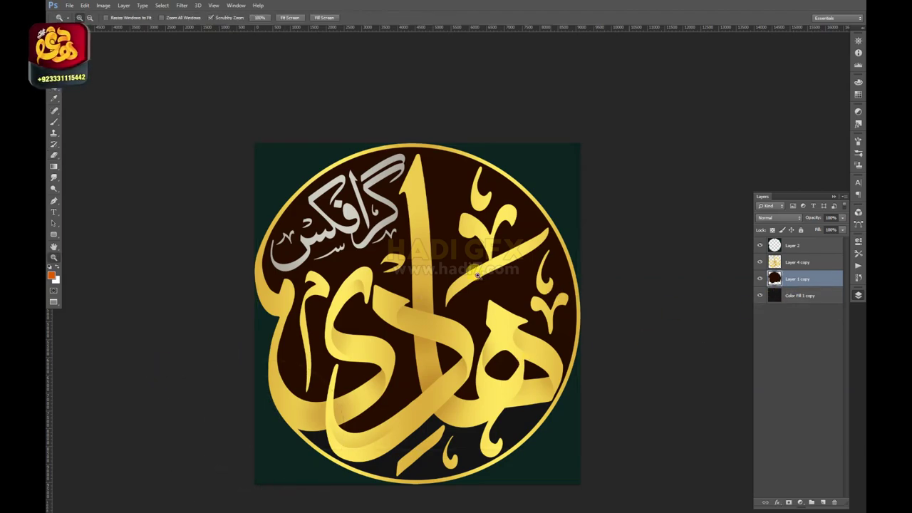
{"action": "left_click", "coordinate": [492, 272]}
{"action": "left_click", "coordinate": [492, 273], "text": "alt"}
{"action": "left_click", "coordinate": [403, 293]}
{"action": "key", "text": "p"}
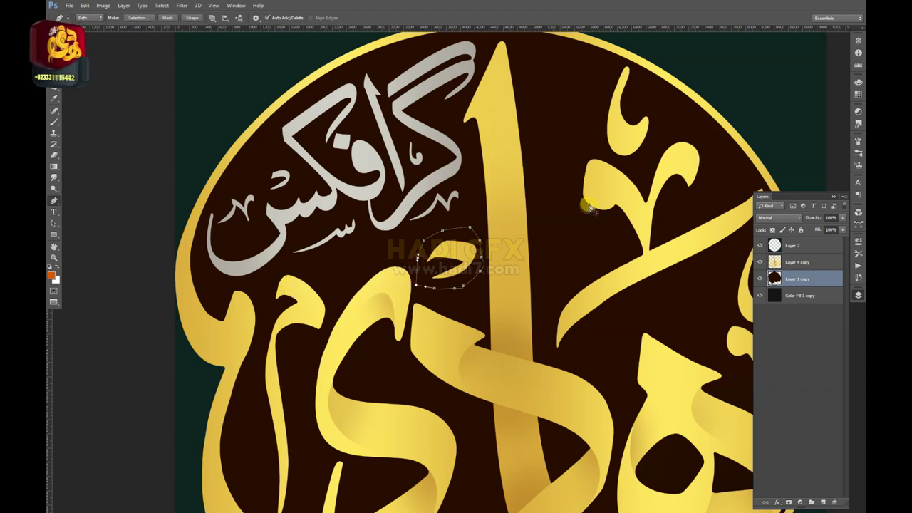
Trace a Pen path around the ornaments along the ring's right edge.
{"action": "left_click_drag", "start_coordinate": [695, 146], "coordinate": [576, 142]}
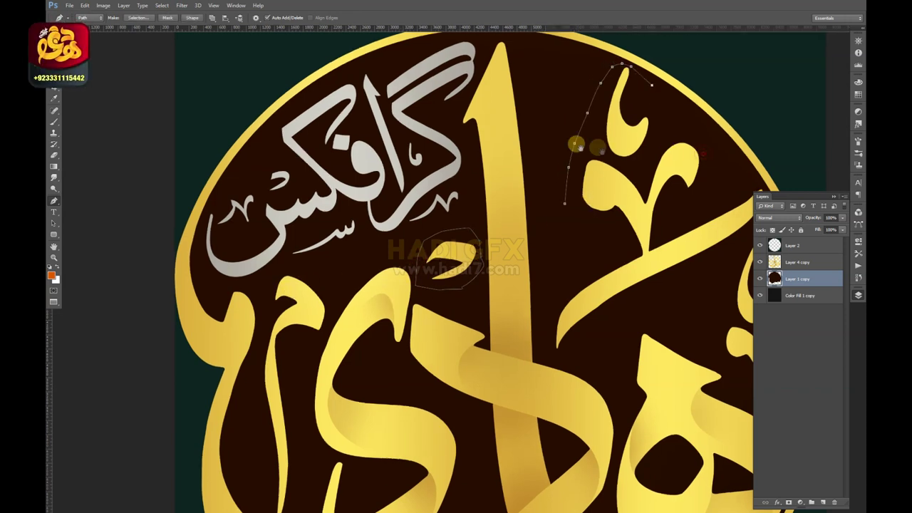
{"action": "left_click", "coordinate": [666, 284]}
{"action": "left_click", "coordinate": [679, 322]}
{"action": "left_click", "coordinate": [669, 383]}
{"action": "left_click", "coordinate": [634, 407]}
{"action": "left_click", "coordinate": [604, 362]}
{"action": "left_click", "coordinate": [576, 326]}
{"action": "left_click", "coordinate": [459, 329]}
{"action": "left_click", "coordinate": [418, 348]}
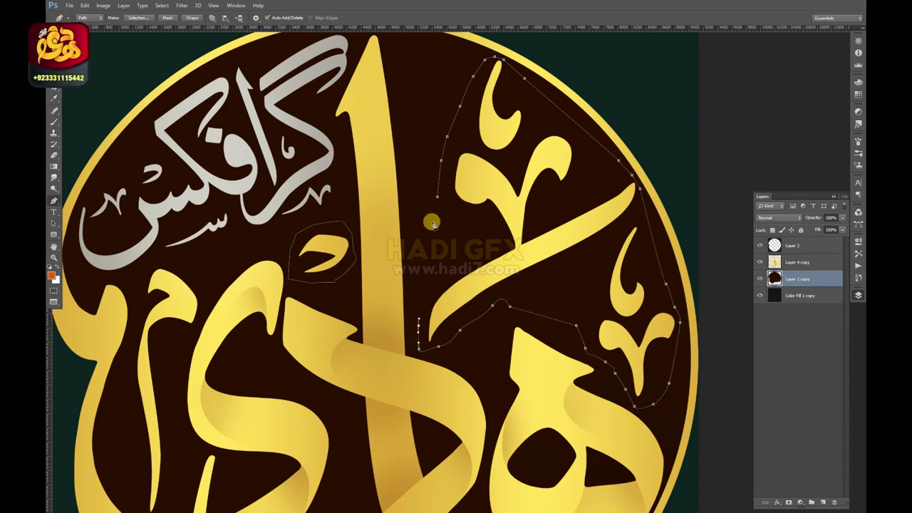
Extend the path down the left letter stroke and around the bottom ornaments.
{"action": "scroll", "coordinate": [436, 199], "scroll_direction": "down", "scroll_amount": 5}
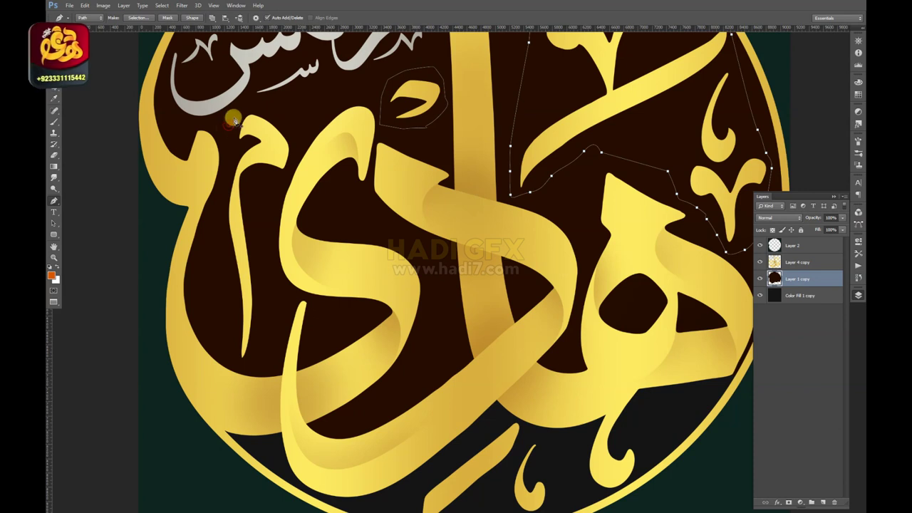
{"action": "left_click_drag", "start_coordinate": [262, 285], "coordinate": [262, 300]}
{"action": "left_click_drag", "start_coordinate": [258, 335], "coordinate": [244, 367]}
{"action": "left_click", "coordinate": [224, 314]}
{"action": "left_click_drag", "start_coordinate": [215, 205], "coordinate": [221, 191]}
{"action": "left_click_drag", "start_coordinate": [229, 158], "coordinate": [230, 137]}
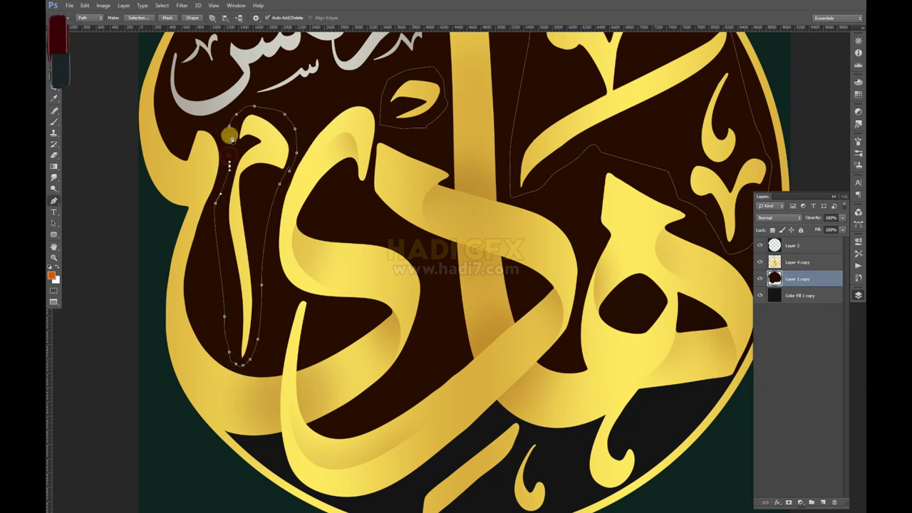
{"action": "scroll", "coordinate": [229, 128], "scroll_direction": "down", "scroll_amount": 5}
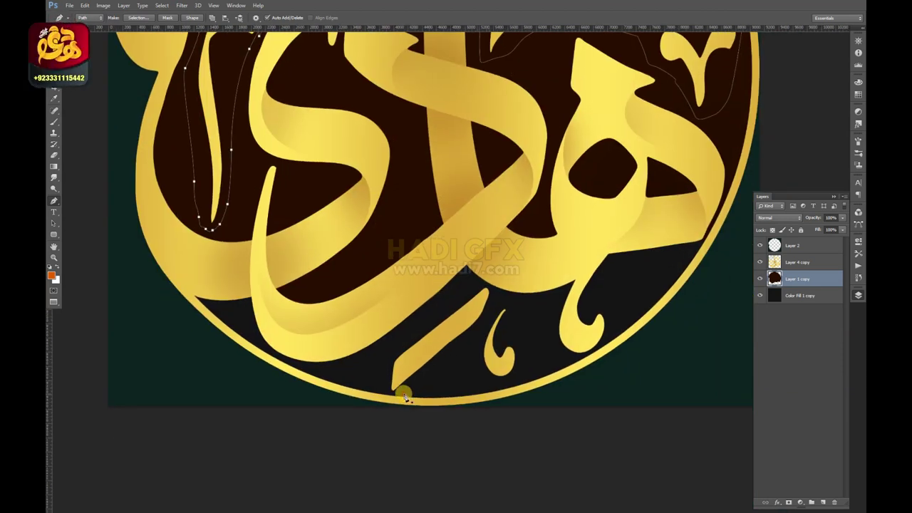
{"action": "left_click_drag", "start_coordinate": [397, 344], "coordinate": [412, 333]}
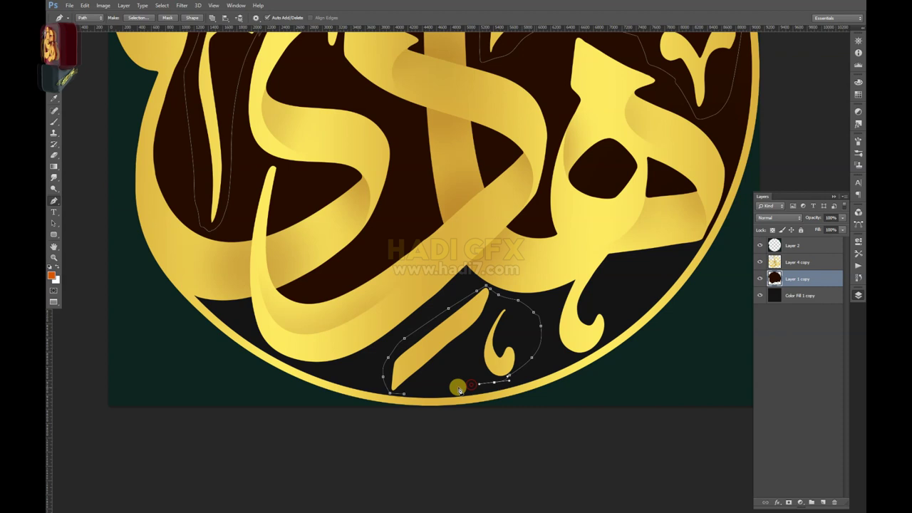
Convert the traced outlines into a selection and zoom out to the whole logo.
{"action": "key", "text": "ctrl+Return"}
{"action": "key", "text": "z"}
{"action": "left_click", "coordinate": [431, 258], "text": "alt"}
{"action": "left_click", "coordinate": [432, 259], "text": "alt"}
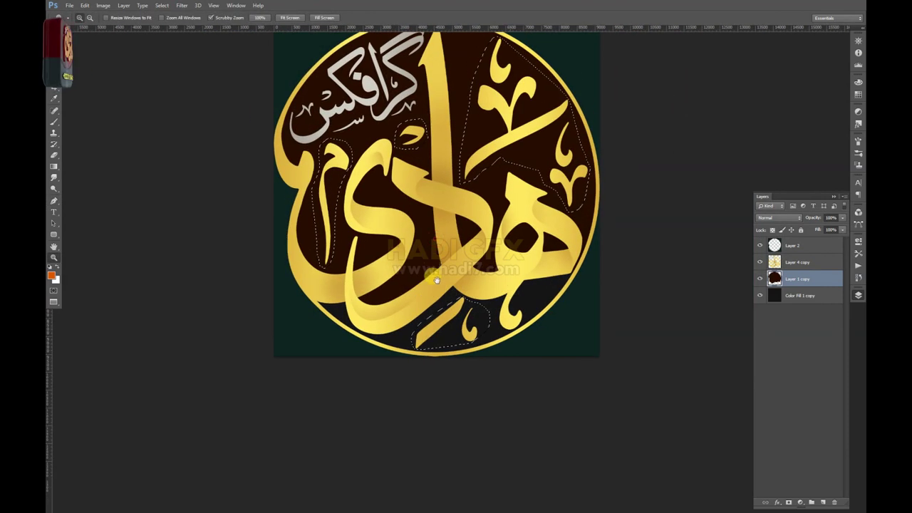
{"action": "left_click", "coordinate": [428, 313], "text": "alt"}
Copy the ornaments to a new layer above Layer 4 copy and recolour them mint, Hue +128.
{"action": "key", "text": "ctrl+j"}
{"action": "key", "text": "ctrl+u"}
{"action": "left_click_drag", "start_coordinate": [500, 382], "coordinate": [514, 385]}
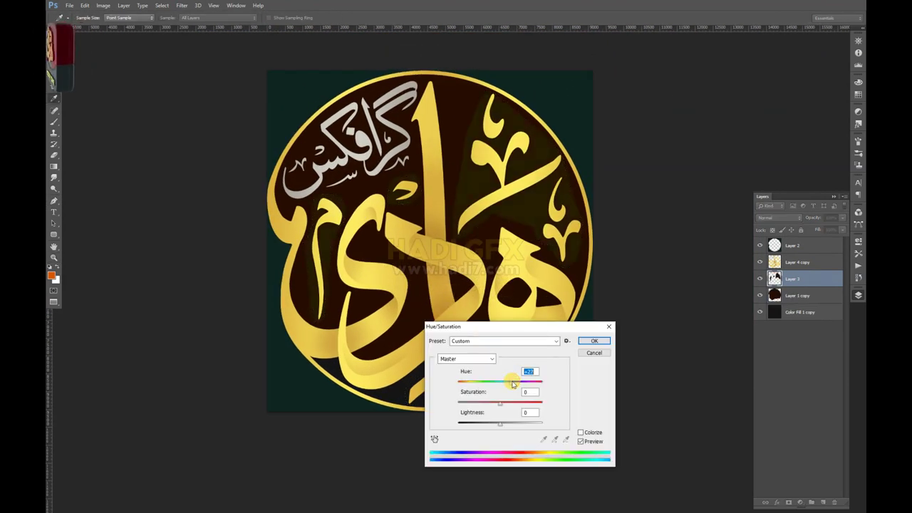
{"action": "left_click", "coordinate": [594, 341]}
{"action": "left_click_drag", "start_coordinate": [793, 279], "coordinate": [793, 260]}
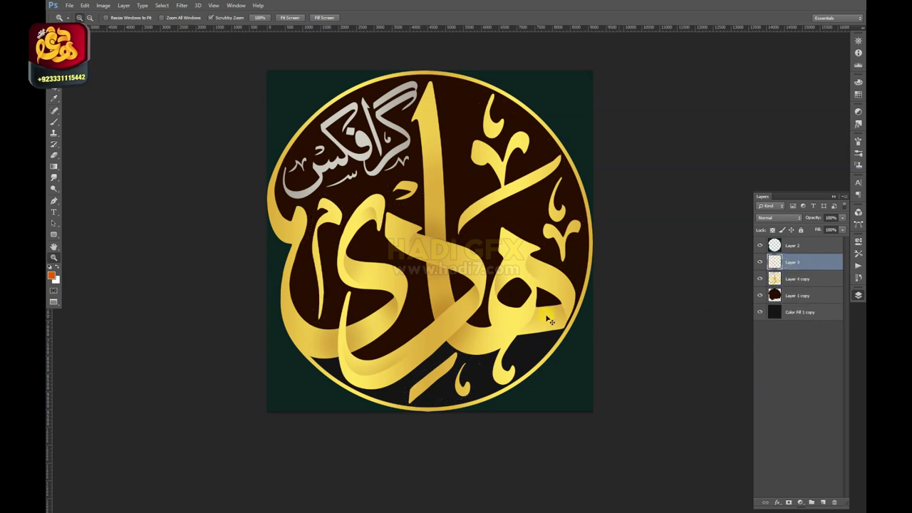
{"action": "key", "text": "ctrl+u"}
{"action": "mouse_move", "coordinate": [508, 386]}
{"action": "left_mouse_down"}
{"action": "mouse_move", "coordinate": [535, 392]}
{"action": "mouse_move", "coordinate": [485, 407]}
{"action": "left_mouse_up"}
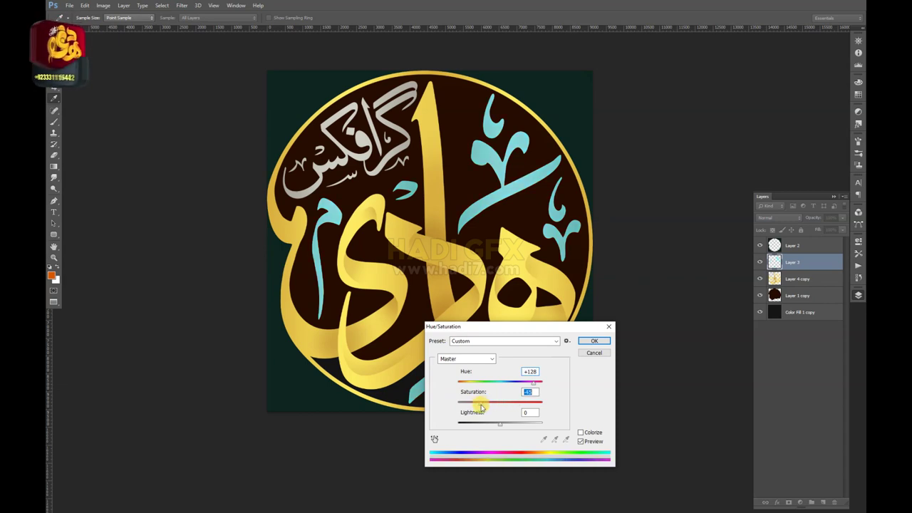
{"action": "key", "text": "Return"}
{"action": "key", "text": "ctrl+m"}
Brighten the mint ornaments with Curves and reset colours to black and white.
{"action": "left_click_drag", "start_coordinate": [584, 255], "coordinate": [580, 253]}
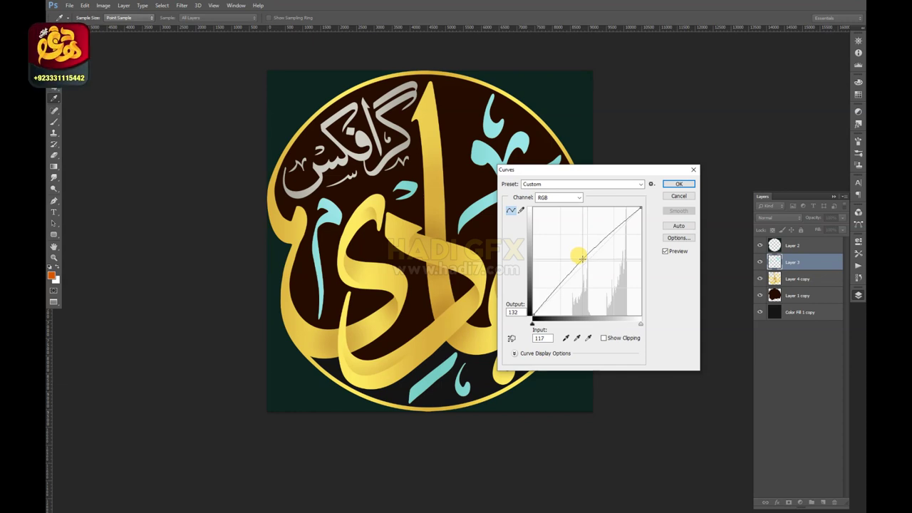
{"action": "key", "text": "Return"}
{"action": "key", "text": "z"}
{"action": "left_click", "coordinate": [543, 288], "text": "alt"}
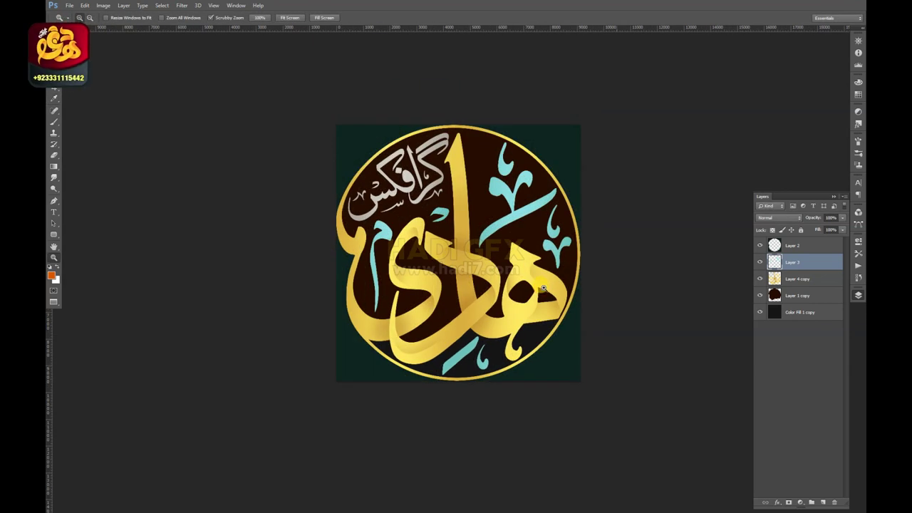
{"action": "key", "text": "b"}
{"action": "key", "text": "d"}
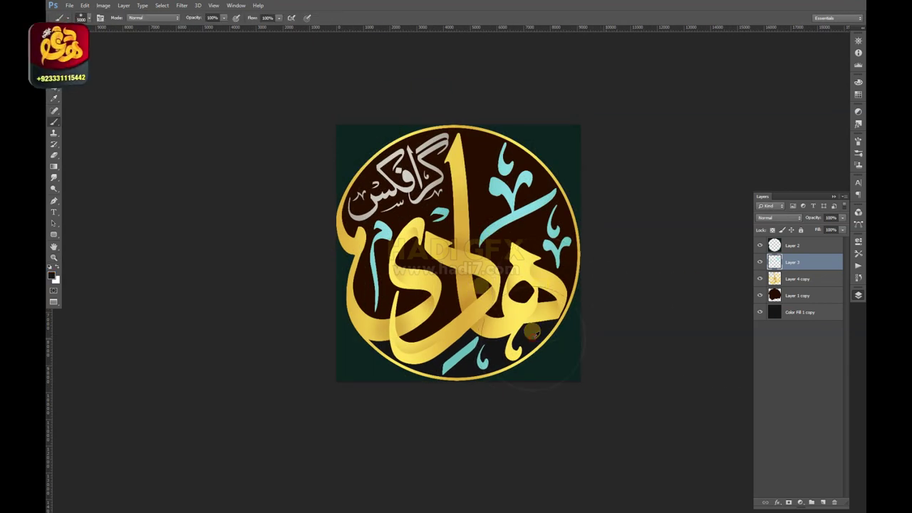
Delete Layer 2 and start shifting the interior layer's hue with Hue/Saturation.
{"action": "left_click", "coordinate": [791, 312]}
{"action": "left_click", "coordinate": [784, 247]}
{"action": "left_click", "coordinate": [760, 246]}
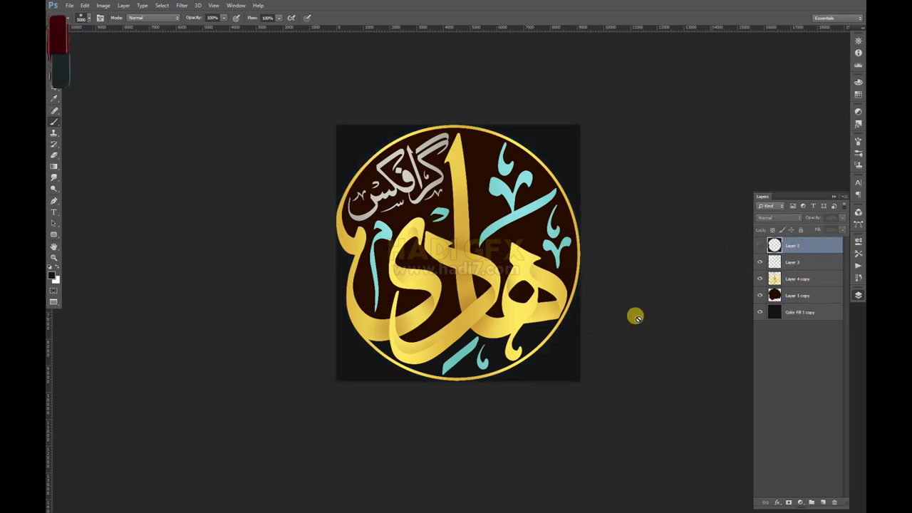
{"action": "key", "text": "Delete"}
{"action": "key", "text": "alt+bracketleft"}
{"action": "key", "text": "alt+bracketleft"}
{"action": "key", "text": "ctrl+u"}
{"action": "mouse_move", "coordinate": [501, 389]}
{"action": "left_mouse_down"}
{"action": "mouse_move", "coordinate": [527, 382]}
{"action": "mouse_move", "coordinate": [458, 380]}
{"action": "mouse_move", "coordinate": [515, 386]}
{"action": "mouse_move", "coordinate": [481, 391]}
{"action": "left_mouse_up"}
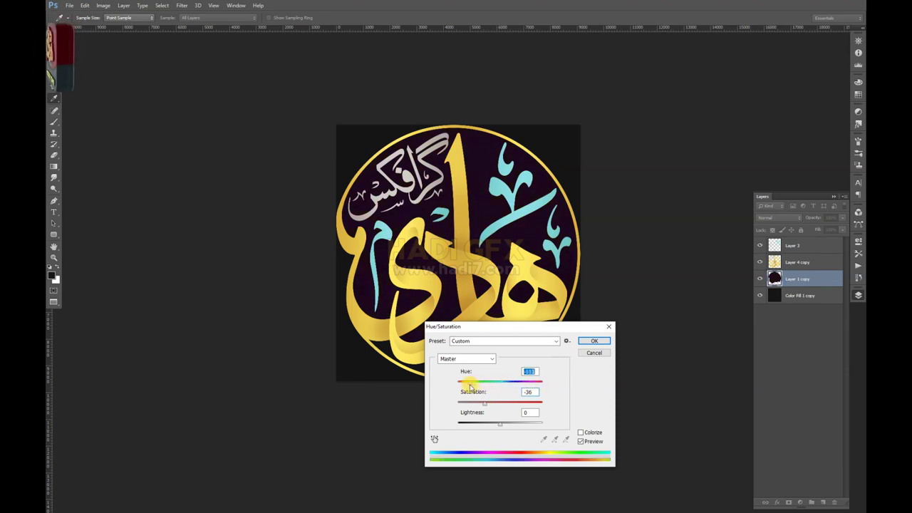
Apply the deep maroon Hue/Saturation tint to the Layer 1 copy interior.
{"action": "left_click", "coordinate": [594, 341]}
{"action": "key", "text": "v"}
{"action": "key", "text": "ctrl+plus"}
Test desaturating the Layer 3 ornaments to grey, then undo it to keep them mint.
{"action": "left_click", "coordinate": [480, 271]}
{"action": "key", "text": "ctrl+u"}
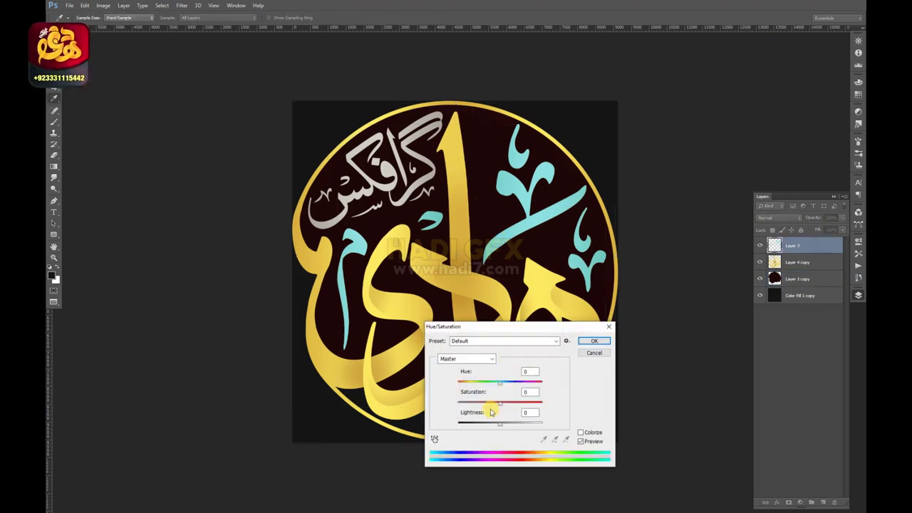
{"action": "left_click_drag", "start_coordinate": [498, 398], "coordinate": [456, 399]}
{"action": "key", "text": "Return"}
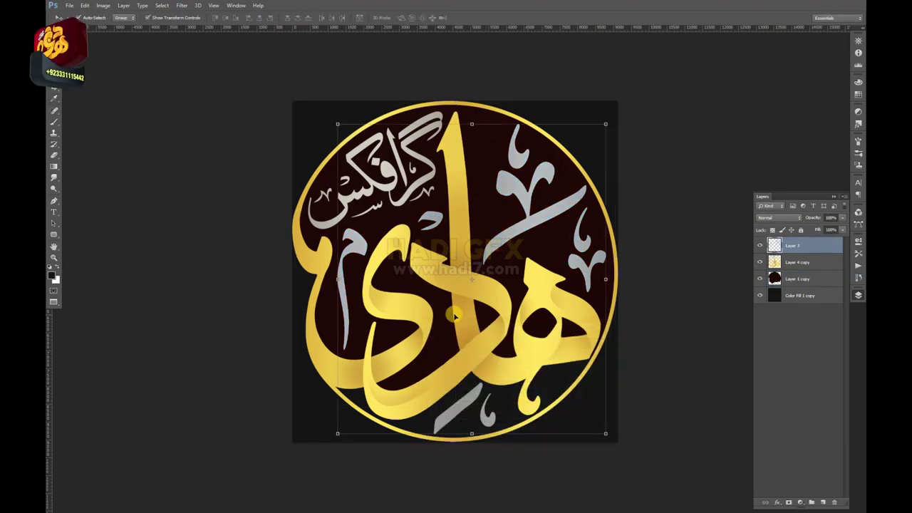
{"action": "key", "text": "ctrl+z"}
{"action": "key", "text": "ctrl+minus"}
{"action": "key", "text": "ctrl+plus"}
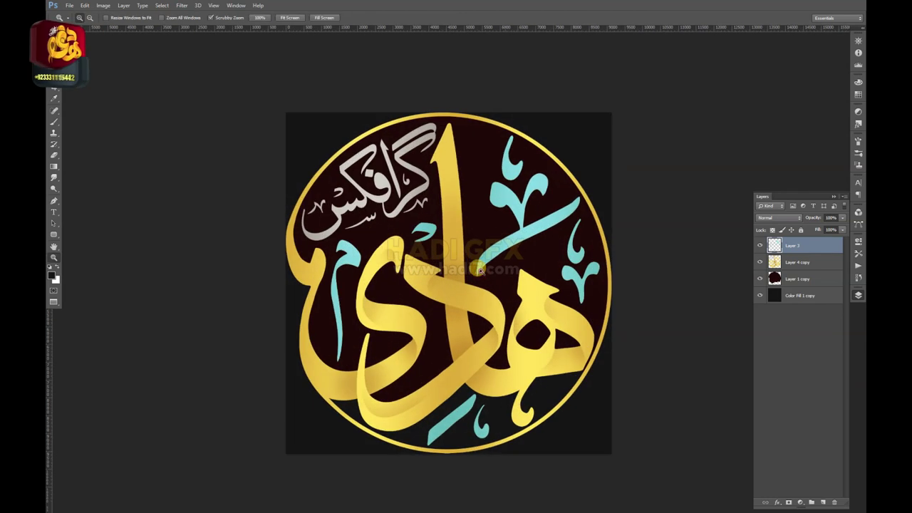
Duplicate the Color Fill 1 copy background and lower its Lightness to darken it.
{"action": "left_click", "coordinate": [823, 296]}
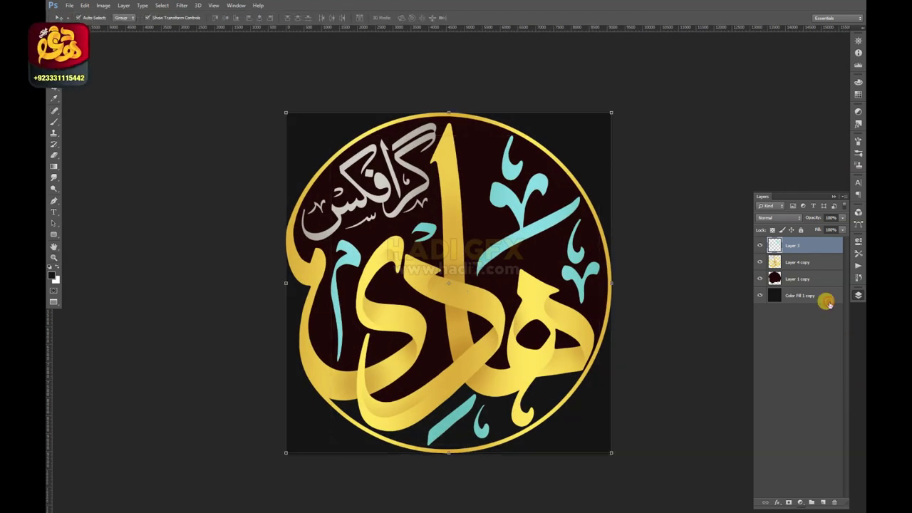
{"action": "key", "text": "ctrl+j"}
{"action": "key", "text": "ctrl+u"}
{"action": "left_click_drag", "start_coordinate": [499, 424], "coordinate": [487, 428]}
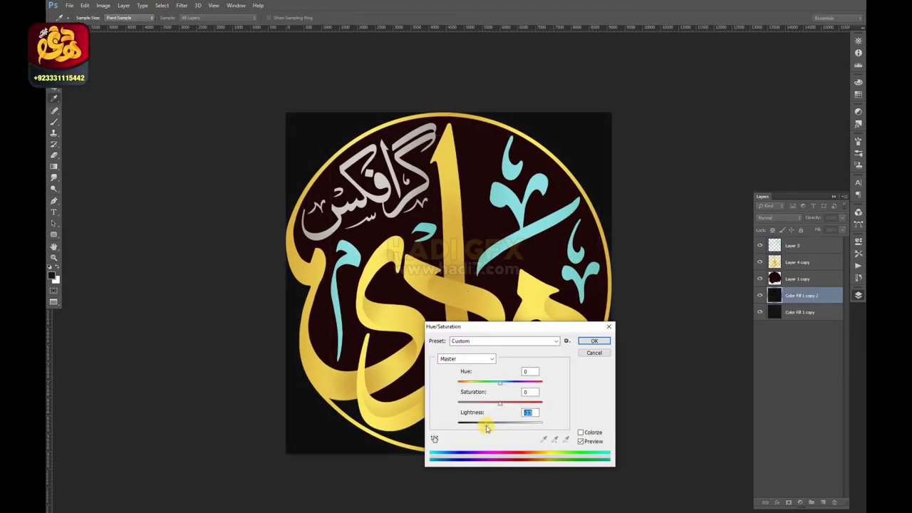
{"action": "key", "text": "Return"}
{"action": "key", "text": "v"}
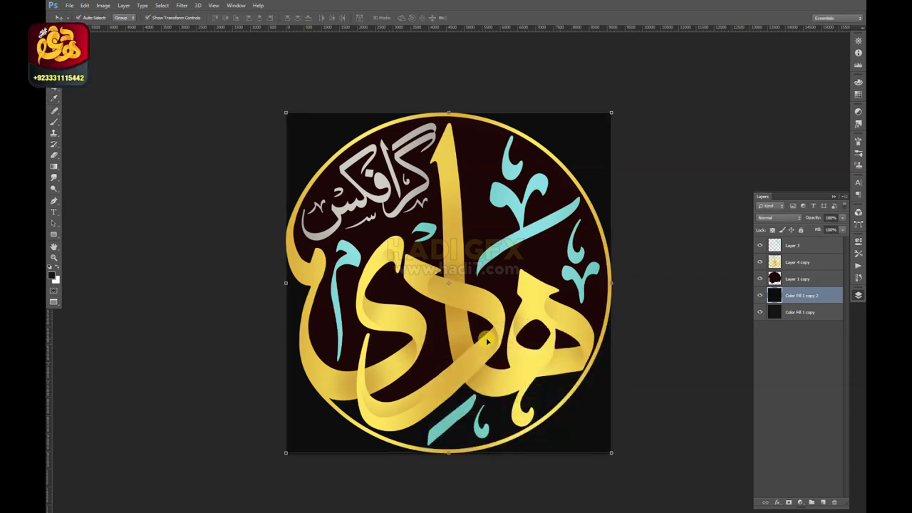
{"action": "key", "text": "ctrl+u"}
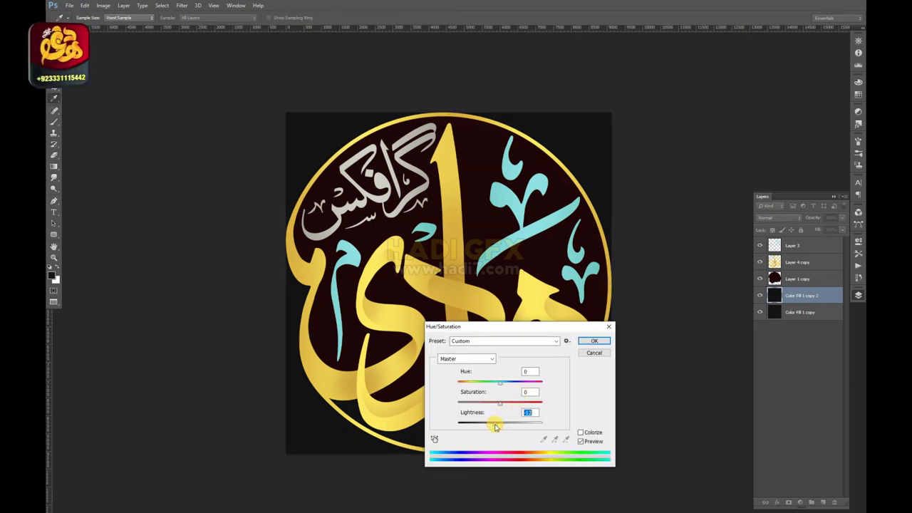
{"action": "key", "text": "Return"}
Shift the Layer 3 ornaments' hue toward a peach tone.
{"action": "left_click", "coordinate": [545, 267]}
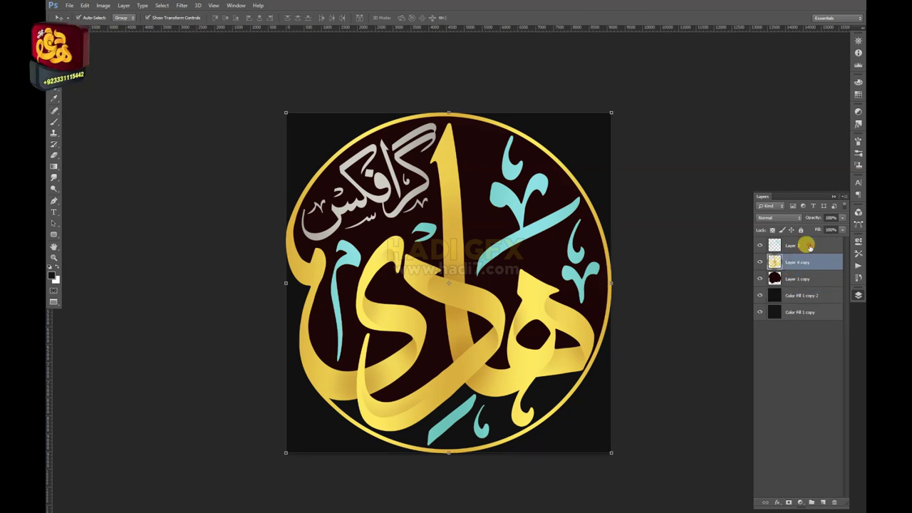
{"action": "key", "text": "ctrl+u"}
{"action": "mouse_move", "coordinate": [500, 382]}
{"action": "left_mouse_down"}
{"action": "mouse_move", "coordinate": [540, 386]}
{"action": "mouse_move", "coordinate": [463, 387]}
{"action": "left_mouse_up"}
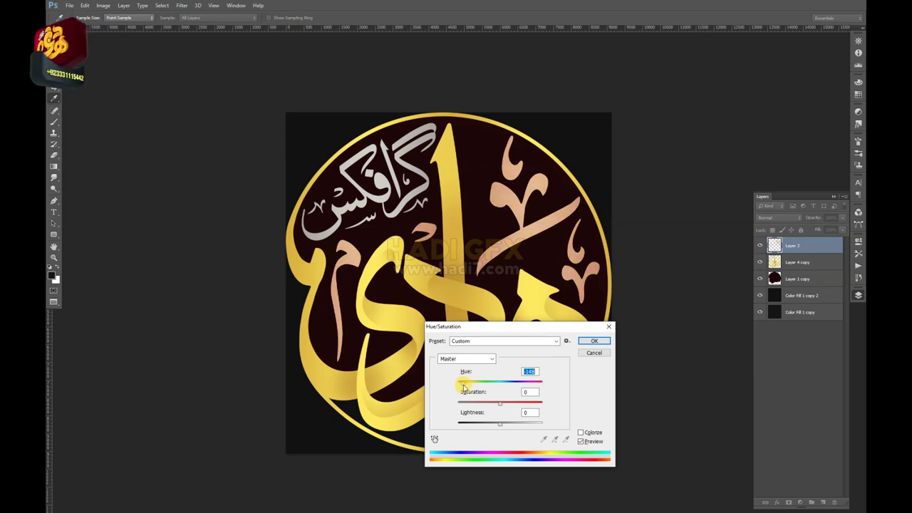
Keep the peach ornaments and make the Layer 1 copy interior very dark green (Hue +148, Saturation -35).
{"action": "left_click", "coordinate": [585, 345]}
{"action": "left_click", "coordinate": [791, 278]}
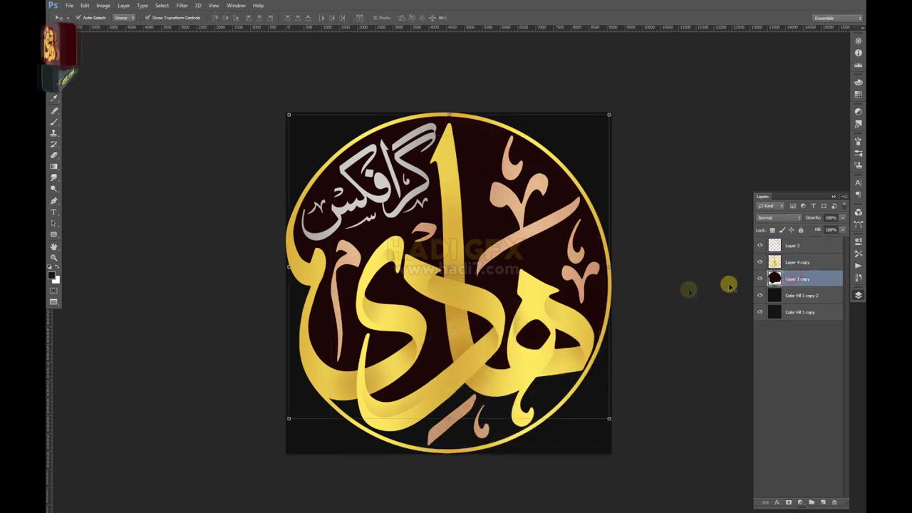
{"action": "key", "text": "ctrl+u"}
{"action": "left_click_drag", "start_coordinate": [500, 383], "coordinate": [538, 389]}
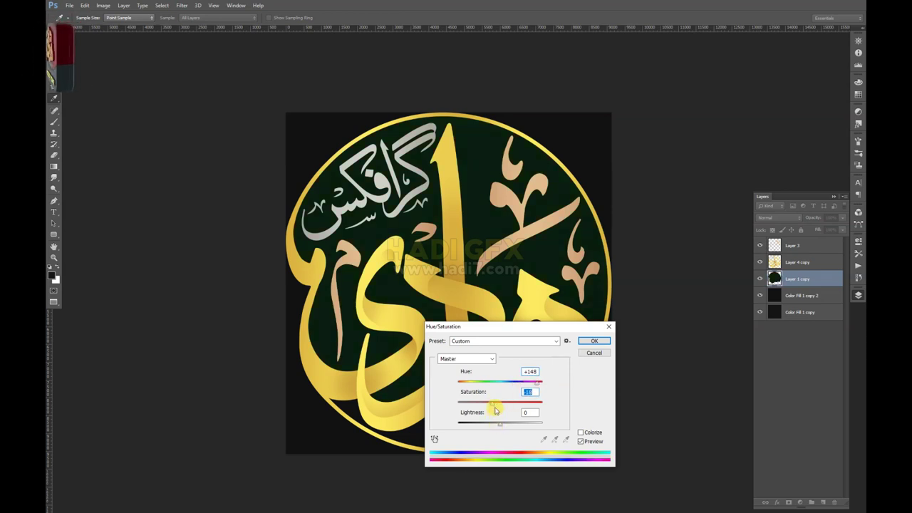
{"action": "left_click", "coordinate": [594, 342]}
Select Layer 4 copy and Layer 3 together.
{"action": "key", "text": "z"}
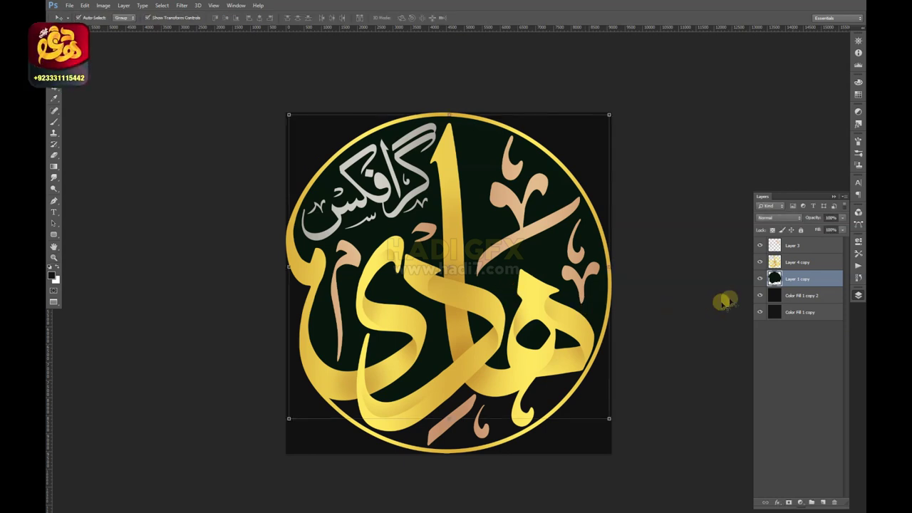
{"action": "left_click", "coordinate": [796, 263]}
{"action": "left_click", "coordinate": [798, 246], "text": "shift"}
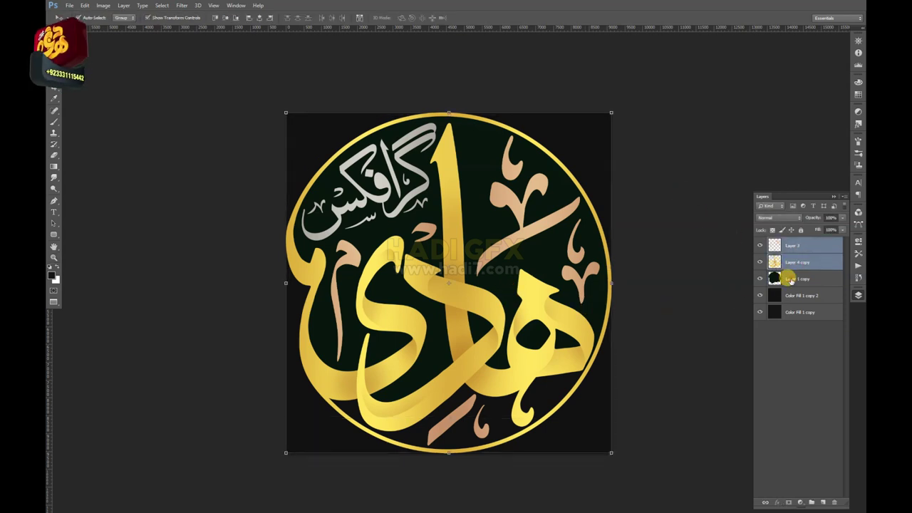
Shrink the calligraphy and interior layers slightly, then toggle layer visibility to compare.
{"action": "left_click", "coordinate": [790, 280], "text": "shift"}
{"action": "left_click_drag", "start_coordinate": [611, 113], "coordinate": [606, 119]}
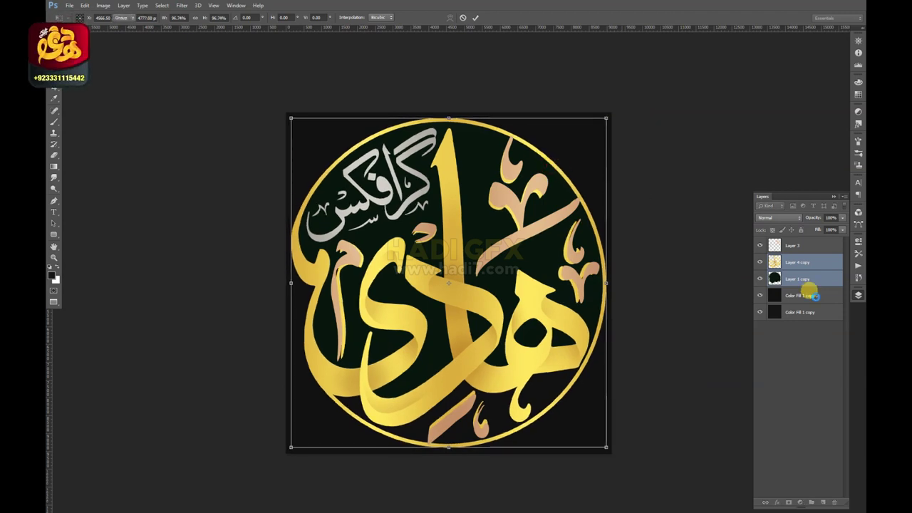
{"action": "key", "text": "Return"}
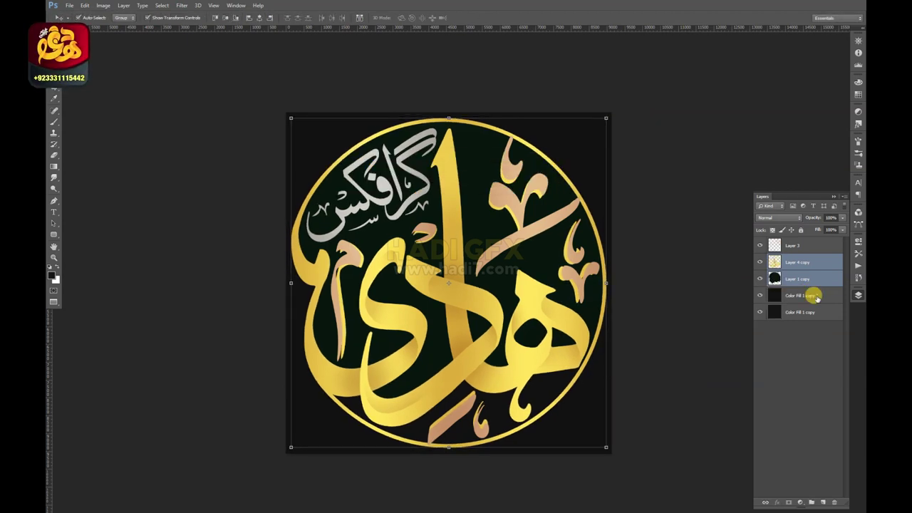
{"action": "left_click", "coordinate": [824, 280], "text": "ctrl"}
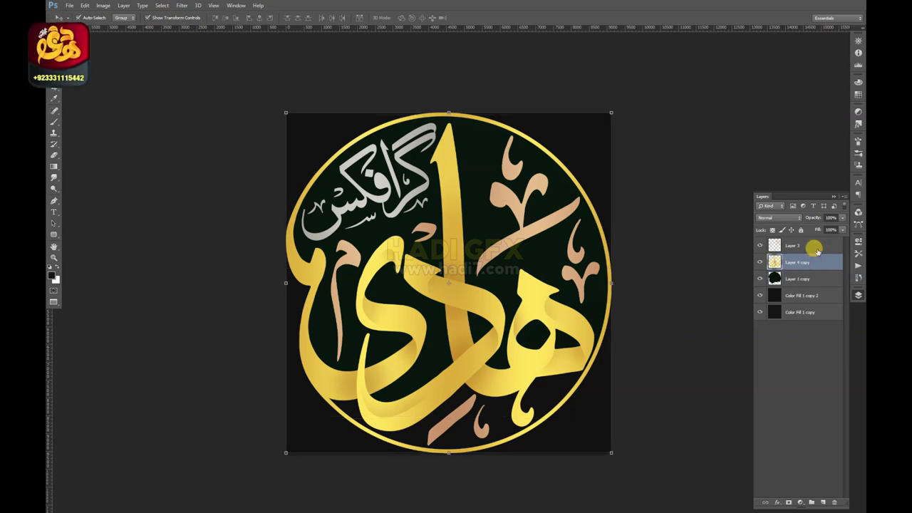
{"action": "left_click", "coordinate": [760, 263]}
{"action": "left_click", "coordinate": [760, 245]}
{"action": "left_click", "coordinate": [760, 245]}
{"action": "left_click", "coordinate": [760, 262]}
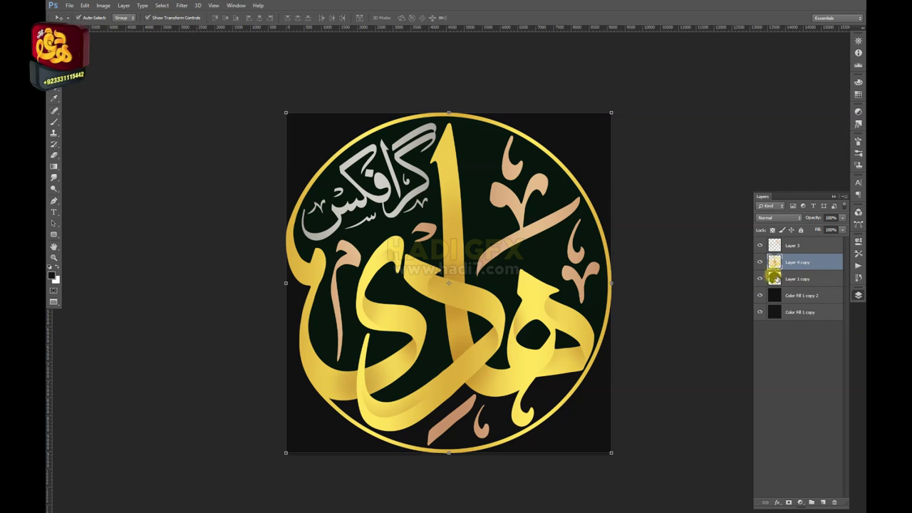
Scale the interior, calligraphy and ornament layers together down to about 96%.
{"action": "left_click", "coordinate": [789, 280], "text": "ctrl"}
{"action": "left_click", "coordinate": [792, 245], "text": "ctrl"}
{"action": "key", "text": "ctrl+t"}
{"action": "left_click_drag", "start_coordinate": [611, 112], "coordinate": [605, 119]}
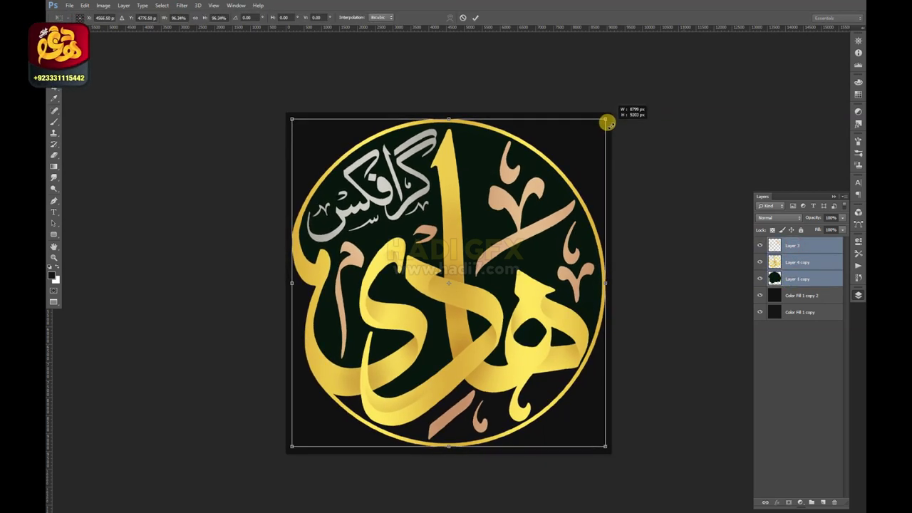
{"action": "key", "text": "Return"}
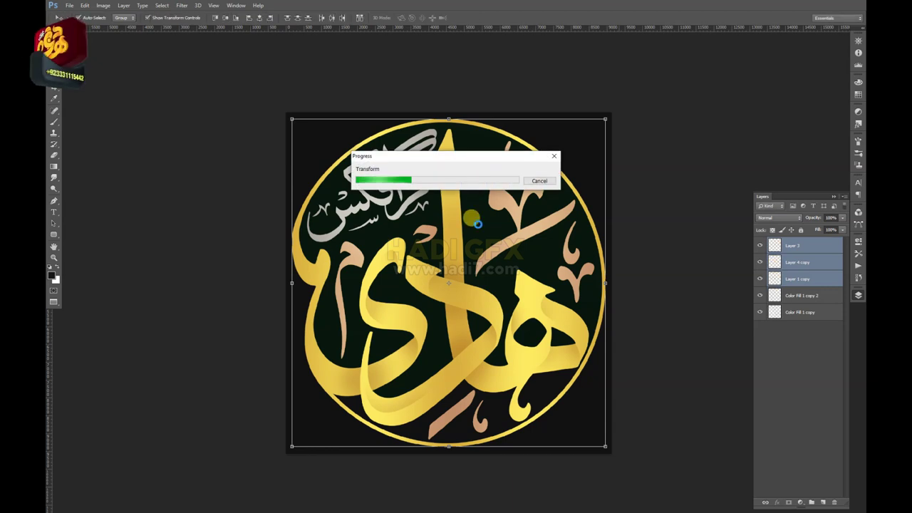
{"action": "left_click", "coordinate": [812, 278]}
Shift the Layer 1 copy interior's hue from deep green to a very dark purple-maroon.
{"action": "key", "text": "ctrl+u"}
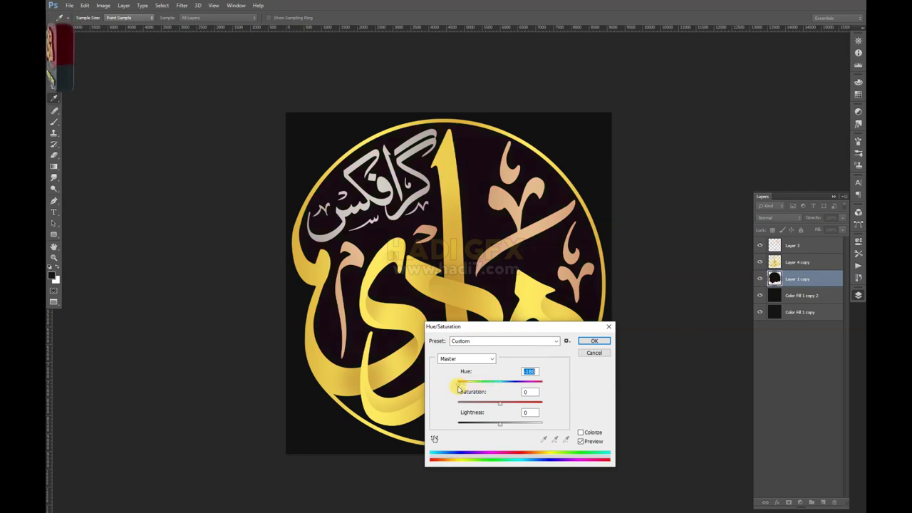
{"action": "left_click_drag", "start_coordinate": [457, 391], "coordinate": [526, 391]}
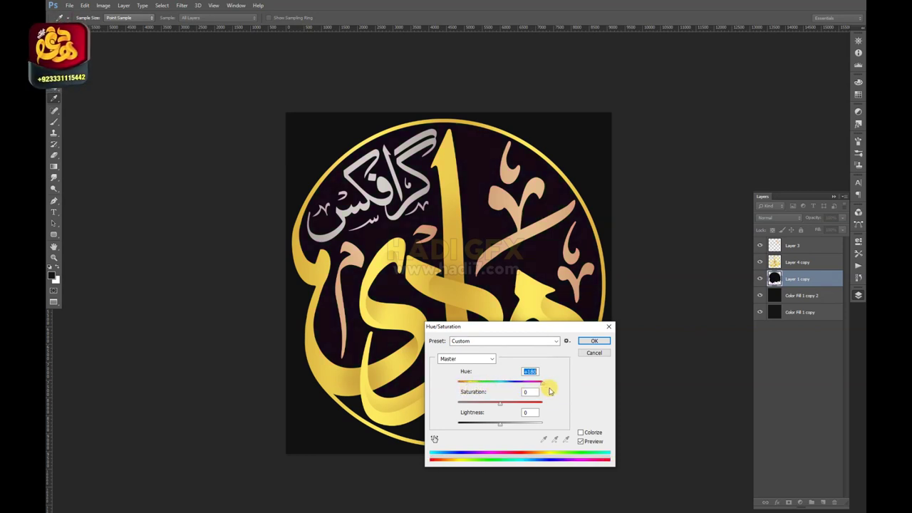
{"action": "left_click", "coordinate": [588, 350]}
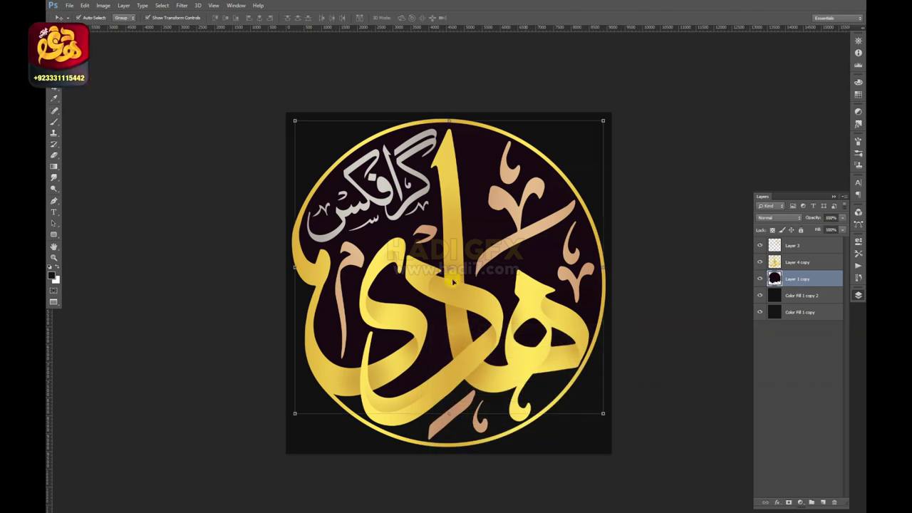
{"action": "key", "text": "z"}
{"action": "left_click", "coordinate": [437, 254]}
{"action": "left_click", "coordinate": [437, 254], "text": "alt"}
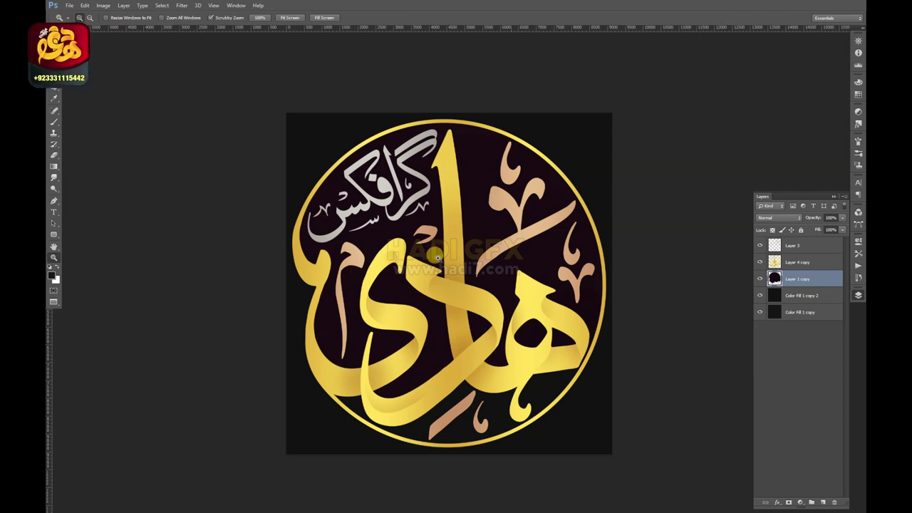
Give the Layer 4 copy calligraphy a Multiply drop shadow: 75% opacity, 153°, 91 px distance, 90 px size.
{"action": "key", "text": "v"}
{"action": "left_click", "coordinate": [821, 270]}
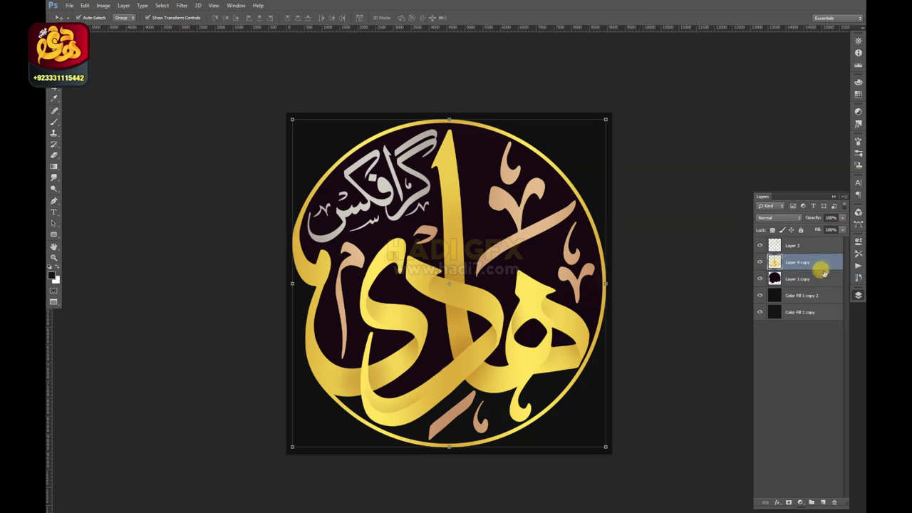
{"action": "left_click", "coordinate": [605, 436]}
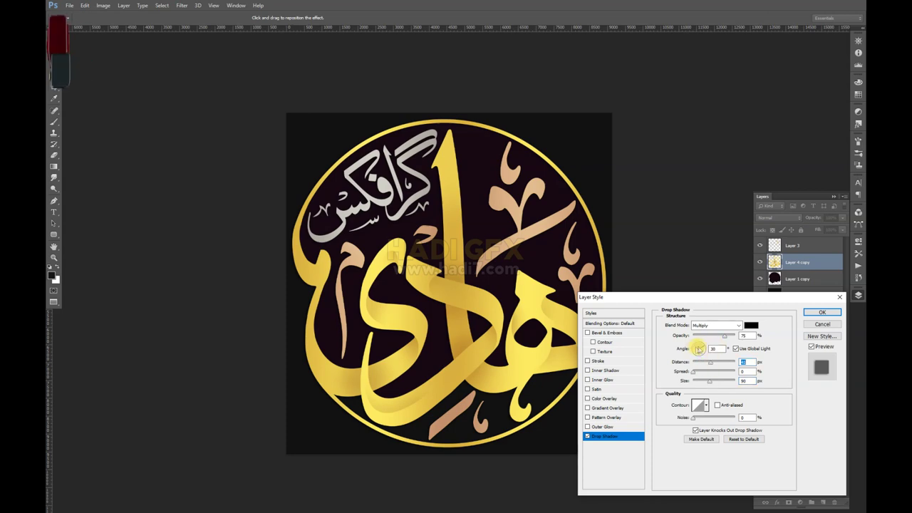
{"action": "left_click", "coordinate": [822, 312]}
{"action": "left_click_drag", "start_coordinate": [399, 239], "coordinate": [441, 239]}
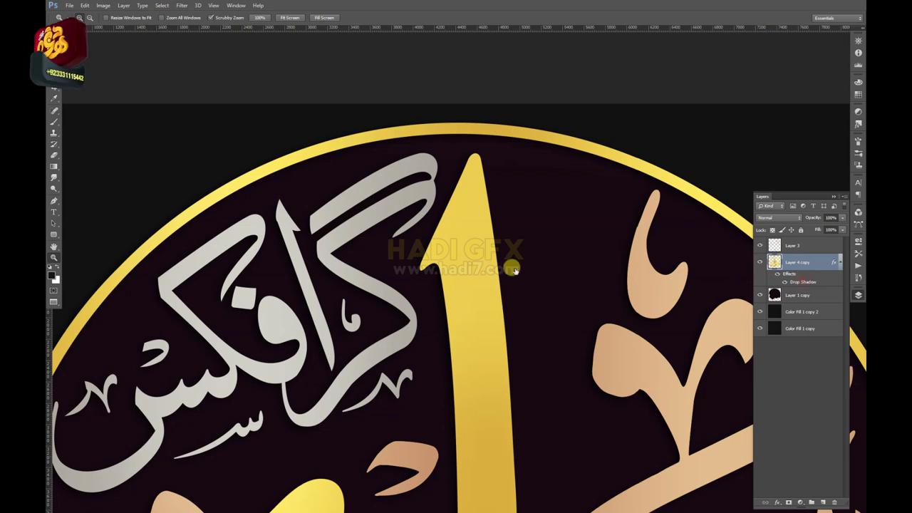
{"action": "left_click", "coordinate": [697, 348]}
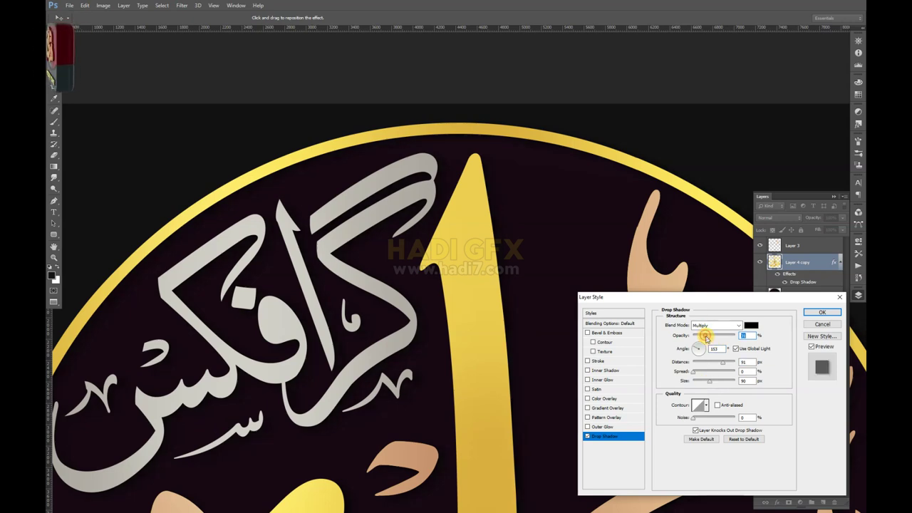
{"action": "left_click", "coordinate": [821, 312]}
Zoom in on the tan ornament strokes and make the ornament layer active.
{"action": "key", "text": "z"}
{"action": "left_click", "coordinate": [583, 261], "text": "alt"}
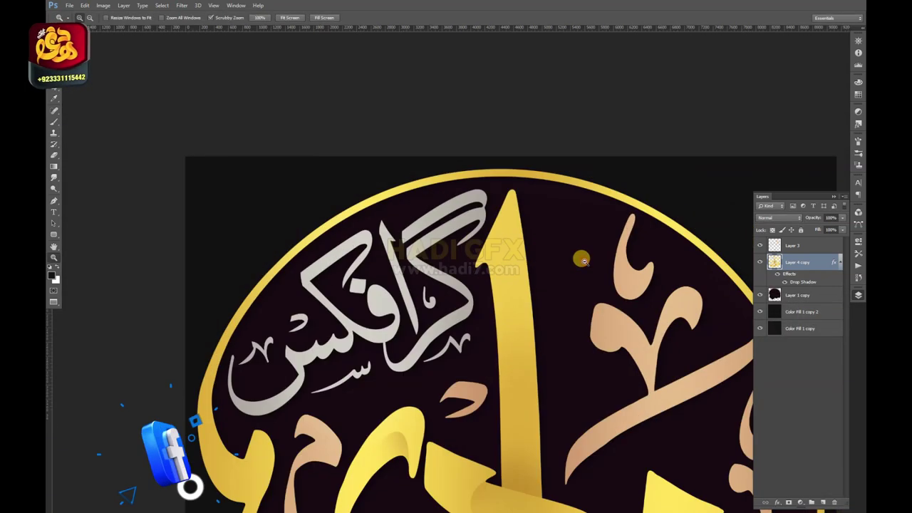
{"action": "left_click", "coordinate": [583, 260], "text": "alt"}
{"action": "left_click", "coordinate": [583, 260], "text": "alt"}
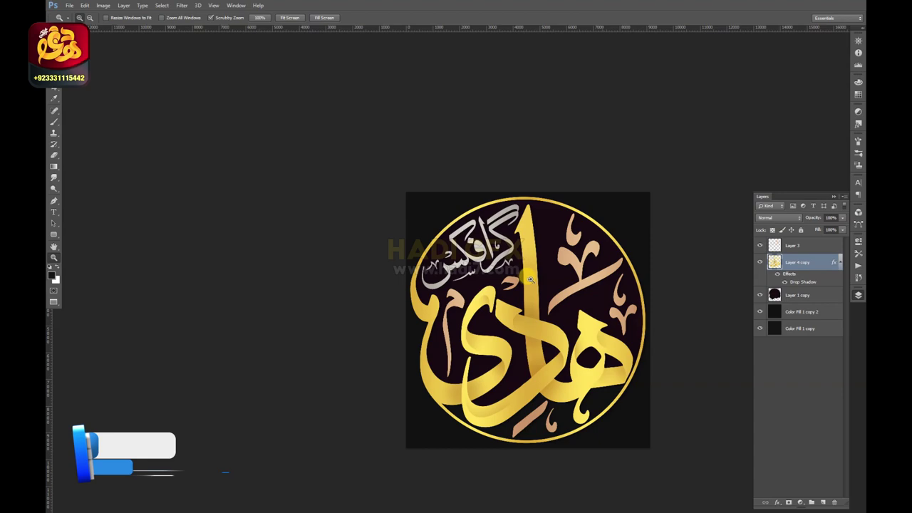
{"action": "left_click", "coordinate": [543, 276]}
{"action": "left_click", "coordinate": [586, 287]}
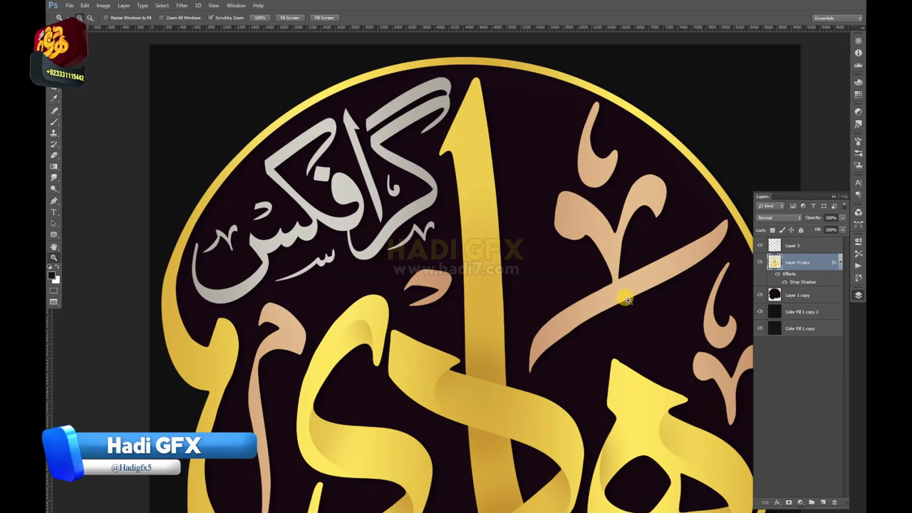
{"action": "left_click", "coordinate": [601, 296]}
{"action": "left_click_drag", "start_coordinate": [600, 296], "coordinate": [536, 290]}
{"action": "key", "text": "v"}
{"action": "key", "text": "alt+bracketright"}
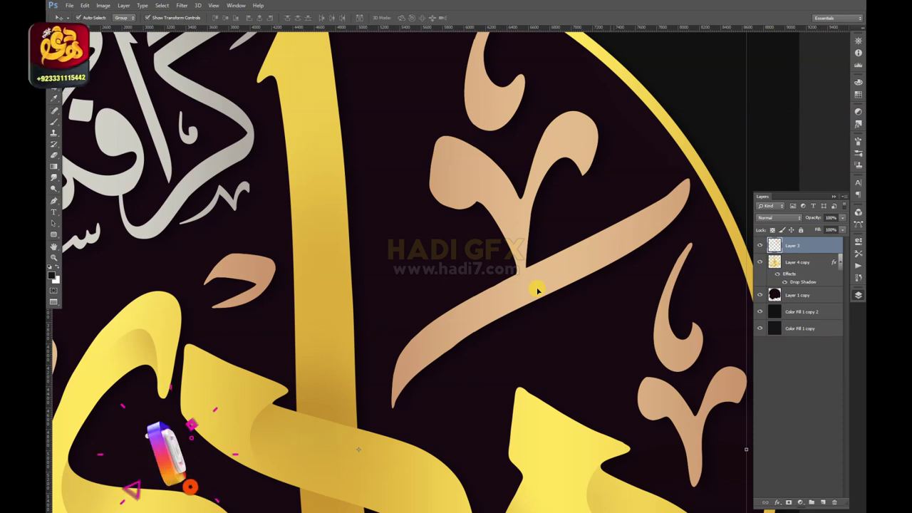
Trace a Pen path around the long diagonal tan stroke and load it as a selection.
{"action": "key", "text": "z"}
{"action": "left_click", "coordinate": [540, 273], "text": "alt"}
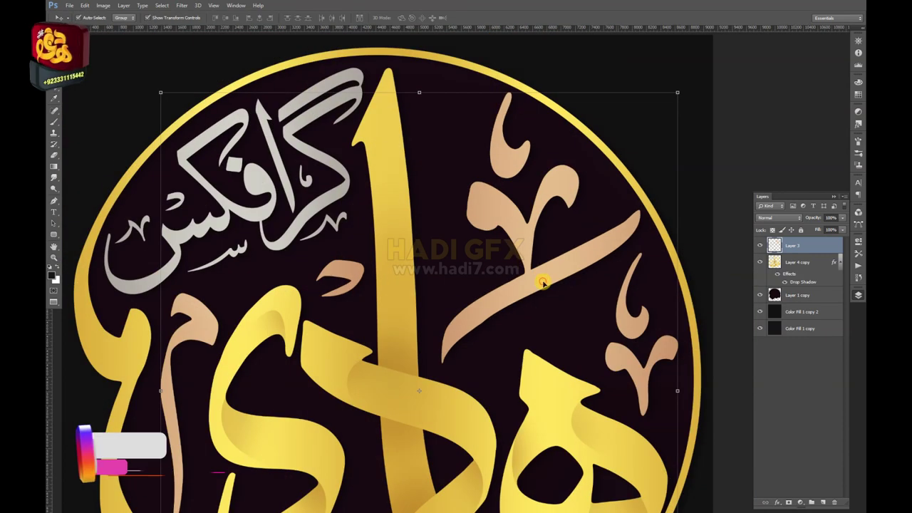
{"action": "key", "text": "p"}
{"action": "scroll", "coordinate": [546, 278], "scroll_direction": "up", "scroll_amount": 1}
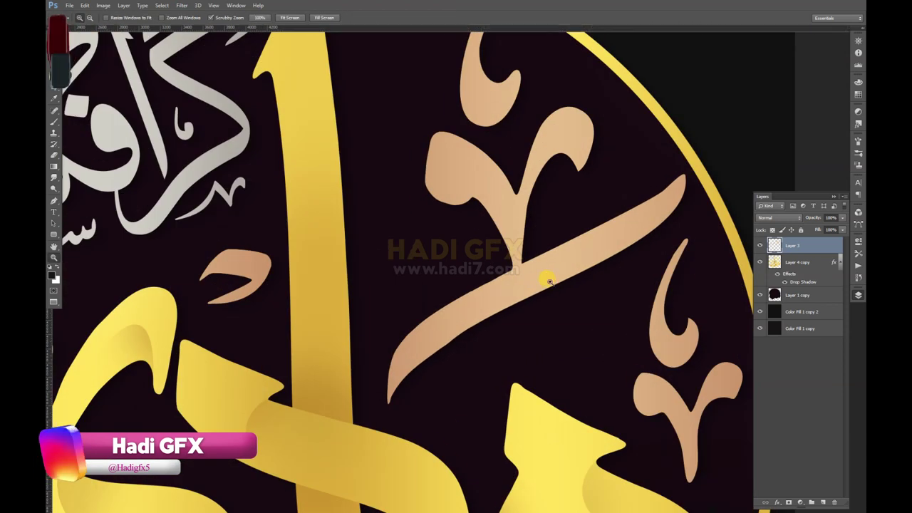
{"action": "mouse_move", "coordinate": [387, 405]}
{"action": "left_mouse_down"}
{"action": "mouse_move", "coordinate": [371, 394]}
{"action": "mouse_move", "coordinate": [377, 350]}
{"action": "left_mouse_up"}
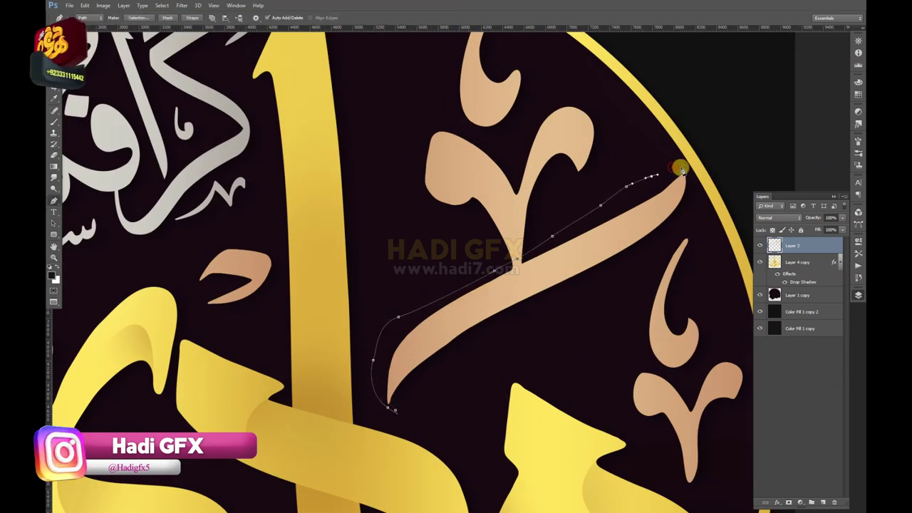
{"action": "left_click_drag", "start_coordinate": [681, 170], "coordinate": [645, 251]}
{"action": "key", "text": "ctrl+Return"}
Copy the stroke to a trial layer, nudge it, then delete that layer.
{"action": "key", "text": "ctrl+j"}
{"action": "key", "text": "v"}
{"action": "left_click_drag", "start_coordinate": [521, 286], "coordinate": [527, 303]}
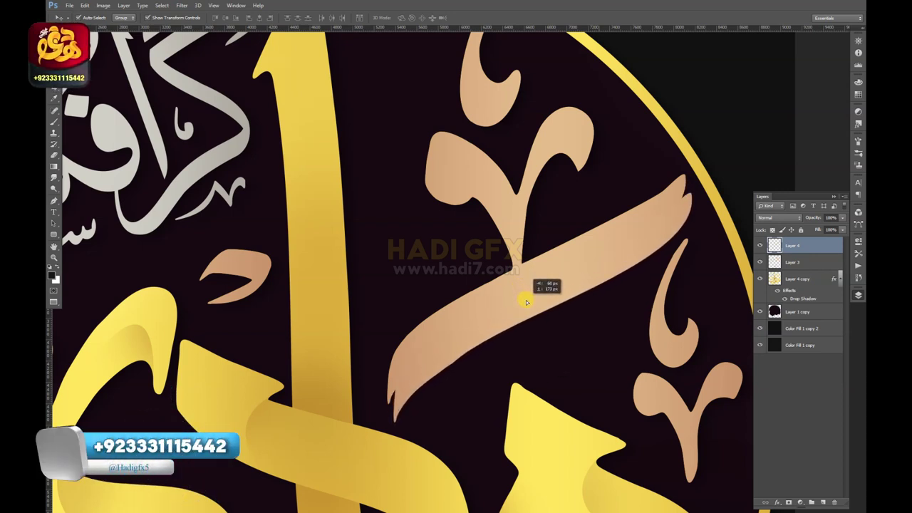
{"action": "key", "text": "z"}
{"action": "key", "text": "ctrl+0"}
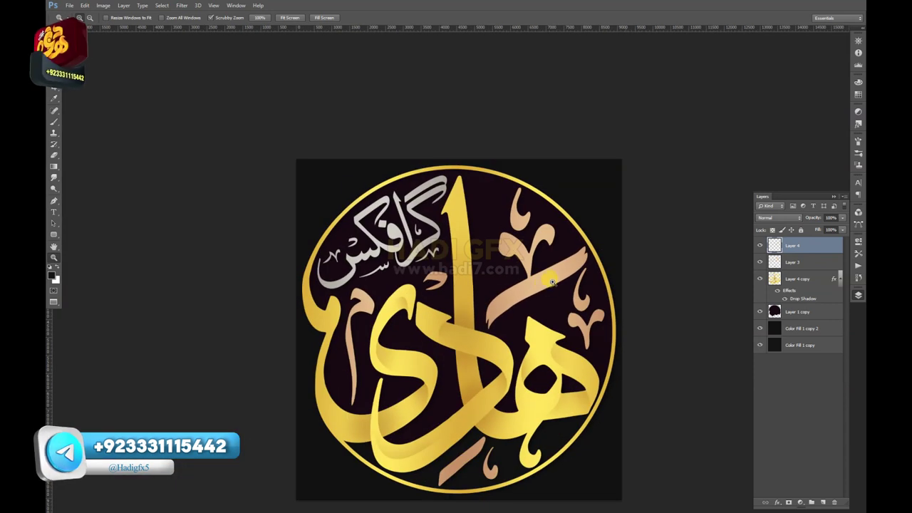
{"action": "key", "text": "Delete"}
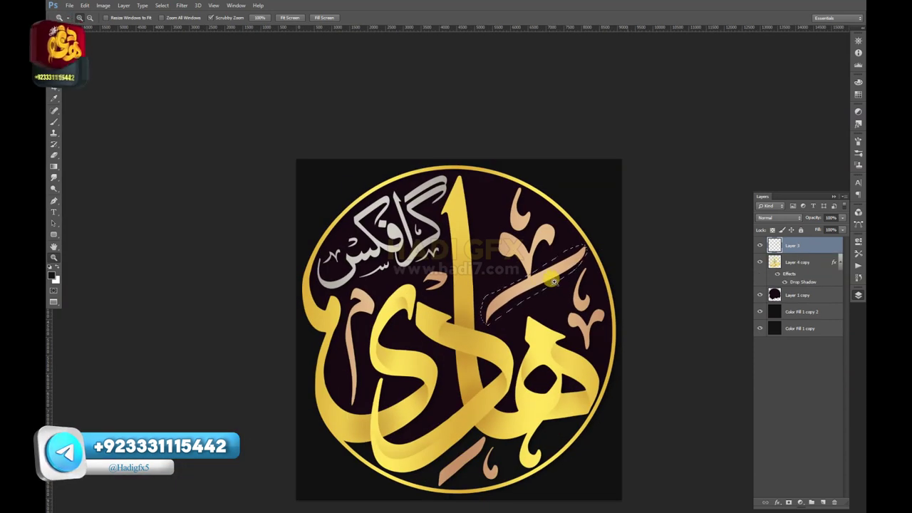
{"action": "key", "text": "m"}
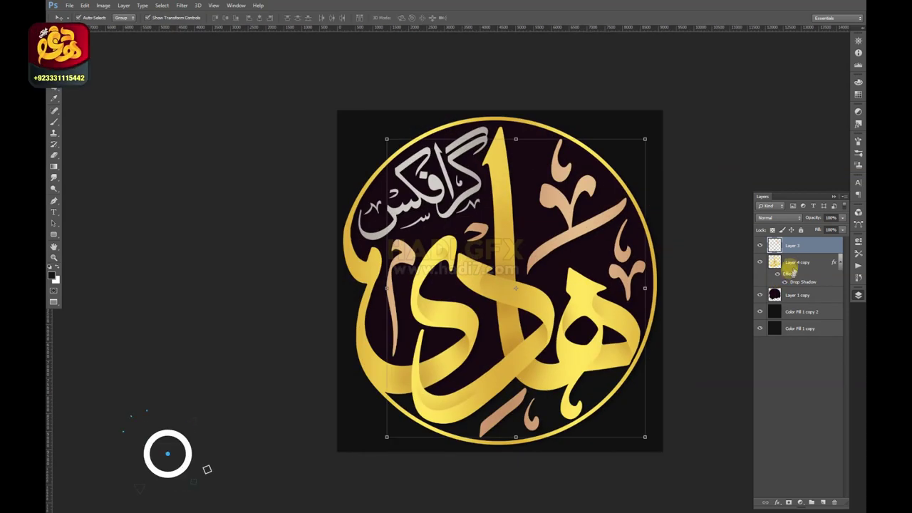
Duplicate and merge the gold calligraphy layer, removing the drop shadow from the upper copy.
{"action": "left_click_drag", "start_coordinate": [793, 273], "coordinate": [835, 502]}
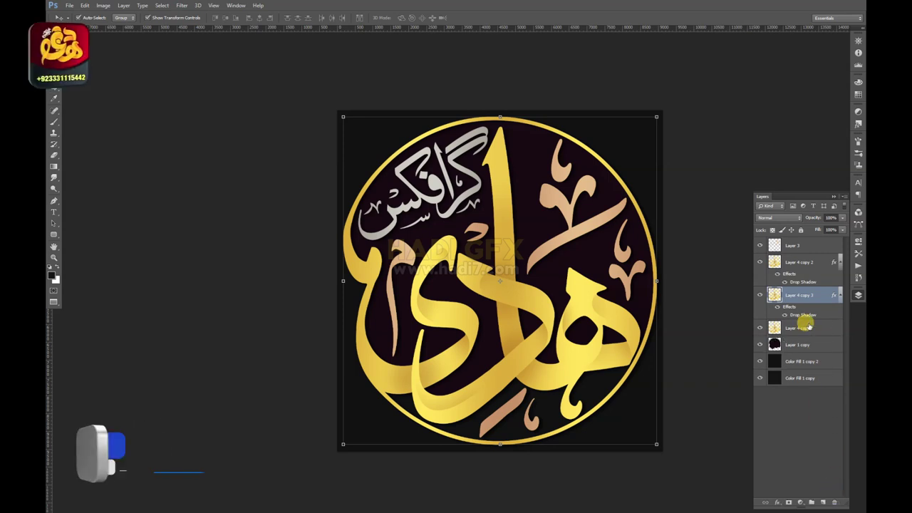
{"action": "key", "text": "ctrl+e"}
{"action": "key", "text": "ctrl+u"}
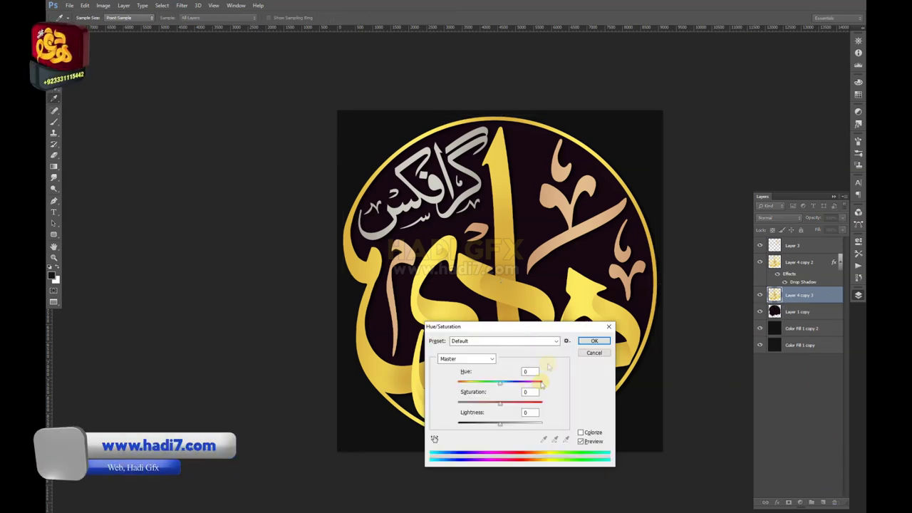
{"action": "key", "text": "Escape"}
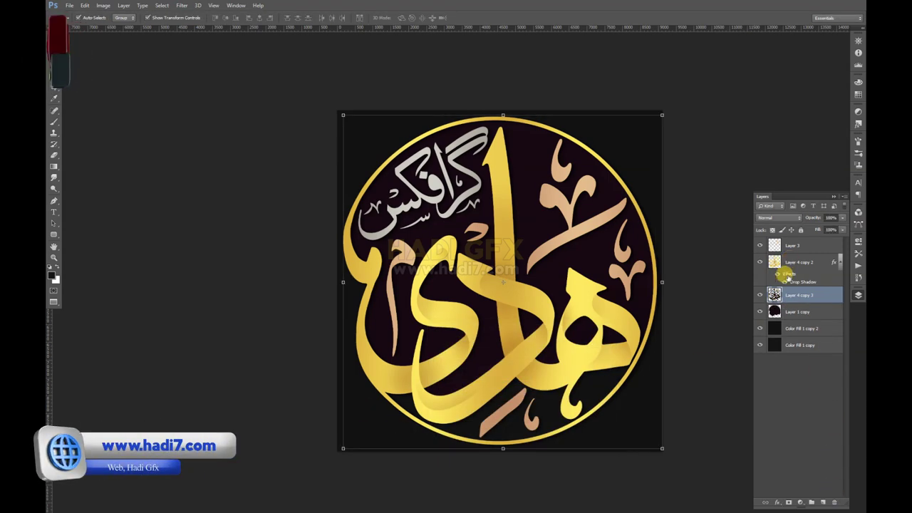
{"action": "left_click_drag", "start_coordinate": [788, 277], "coordinate": [835, 503]}
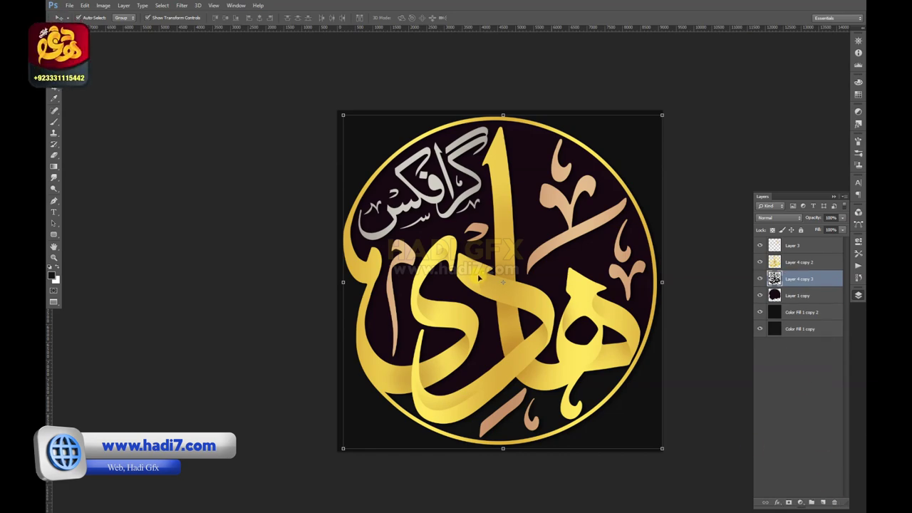
{"action": "key", "text": "z"}
{"action": "left_click", "coordinate": [432, 226]}
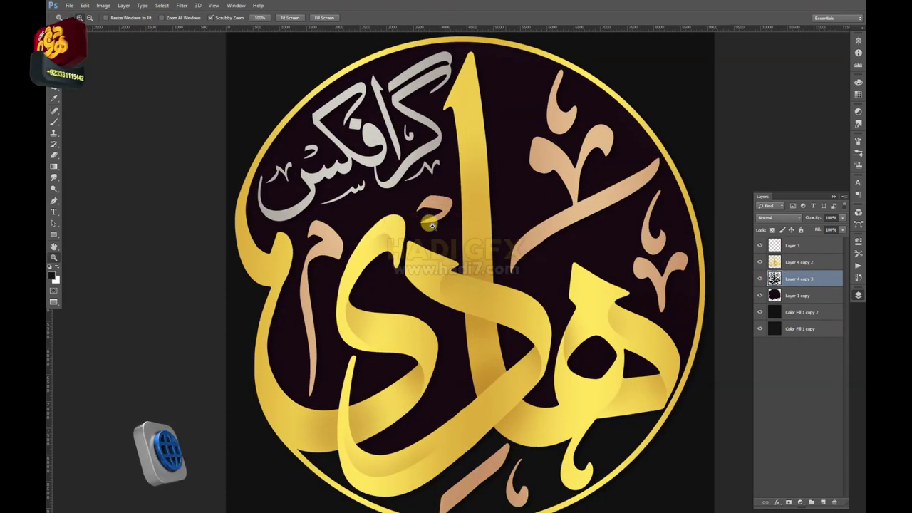
{"action": "left_click", "coordinate": [431, 225], "text": "alt"}
{"action": "left_click", "coordinate": [432, 226]}
{"action": "key", "text": "v"}
Darken the Color Fill 1 copy 2 background to Lightness about -18.
{"action": "scroll", "coordinate": [584, 420], "scroll_direction": "down", "scroll_amount": 1}
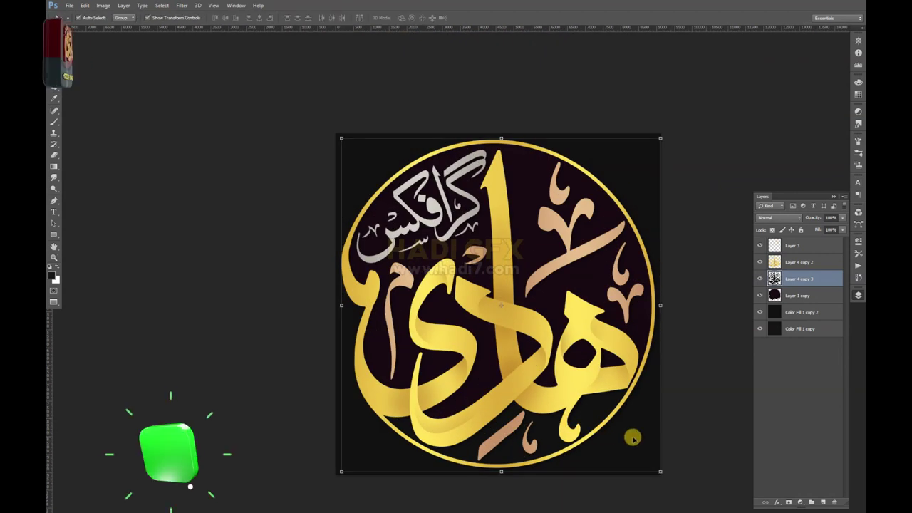
{"action": "key", "text": "alt+["}
{"action": "key", "text": "alt+["}
{"action": "key", "text": "ctrl+u"}
{"action": "left_click_drag", "start_coordinate": [500, 424], "coordinate": [493, 425]}
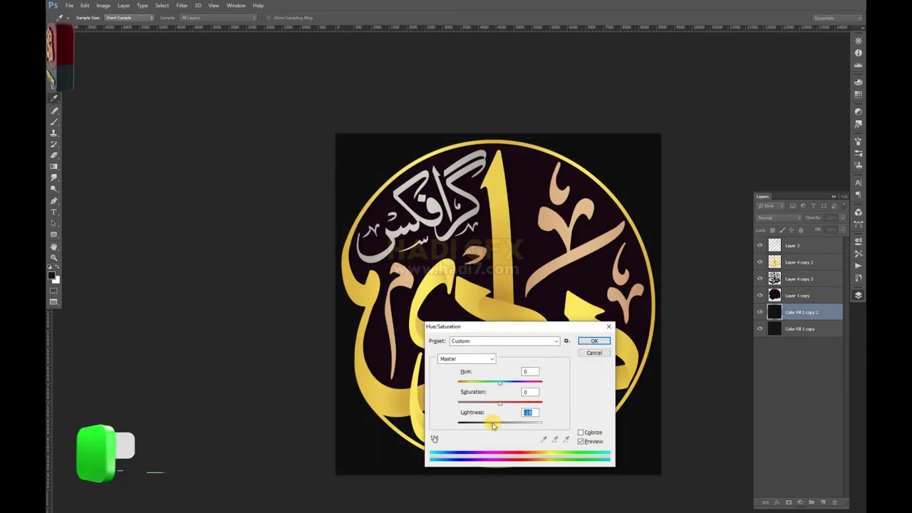
{"action": "key", "text": "Return"}
{"action": "key", "text": "z"}
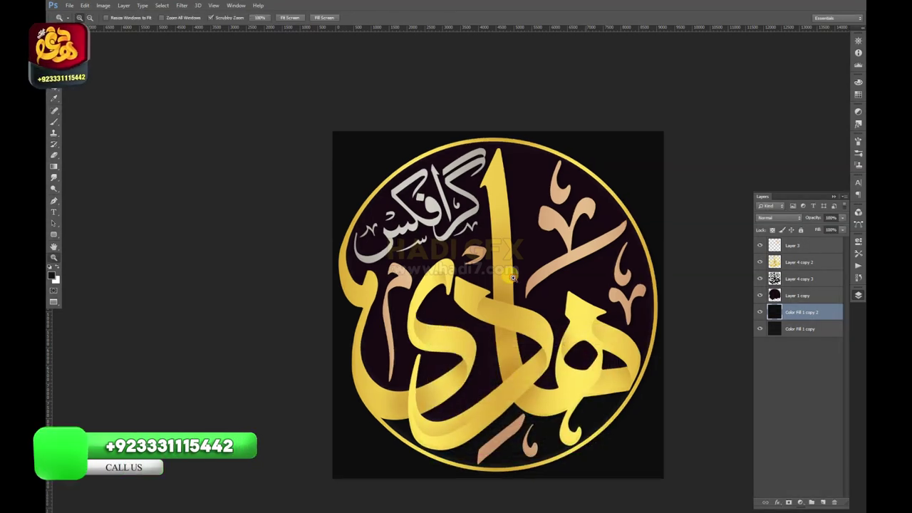
{"action": "left_click", "coordinate": [513, 278]}
{"action": "left_click", "coordinate": [505, 244], "text": "alt"}
{"action": "left_click_drag", "start_coordinate": [505, 244], "coordinate": [540, 241]}
Recolour the Layer 3 ornaments pale green with Hue +56 and Lightness about +35.
{"action": "key", "text": "v"}
{"action": "left_click", "coordinate": [539, 241]}
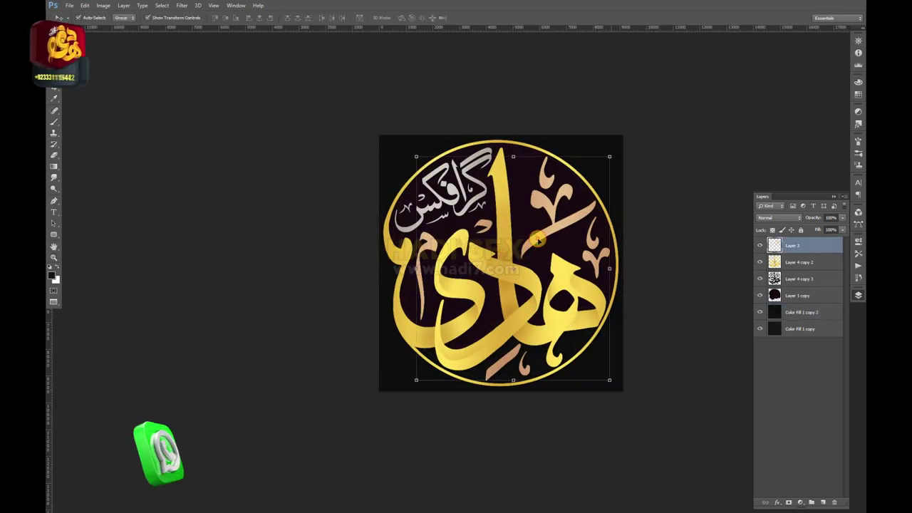
{"action": "key", "text": "ctrl+u"}
{"action": "left_click_drag", "start_coordinate": [500, 382], "coordinate": [522, 386]}
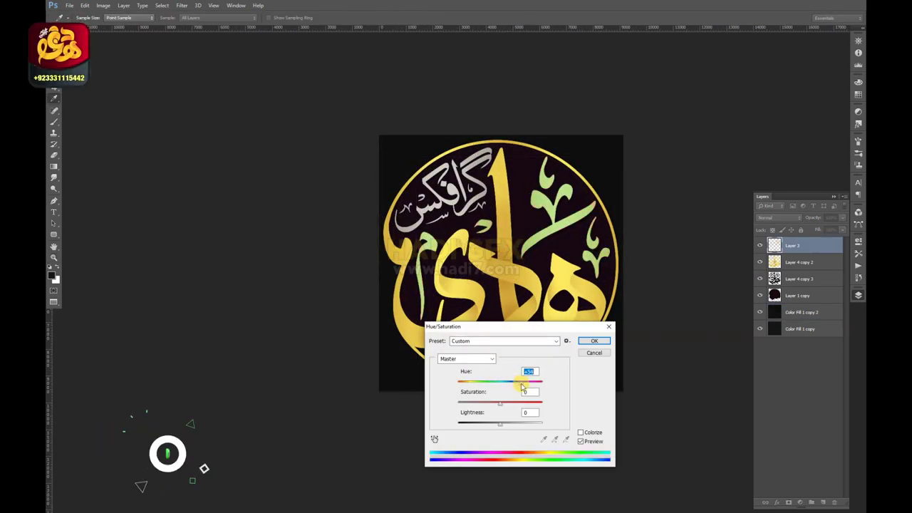
{"action": "left_click_drag", "start_coordinate": [508, 424], "coordinate": [517, 428]}
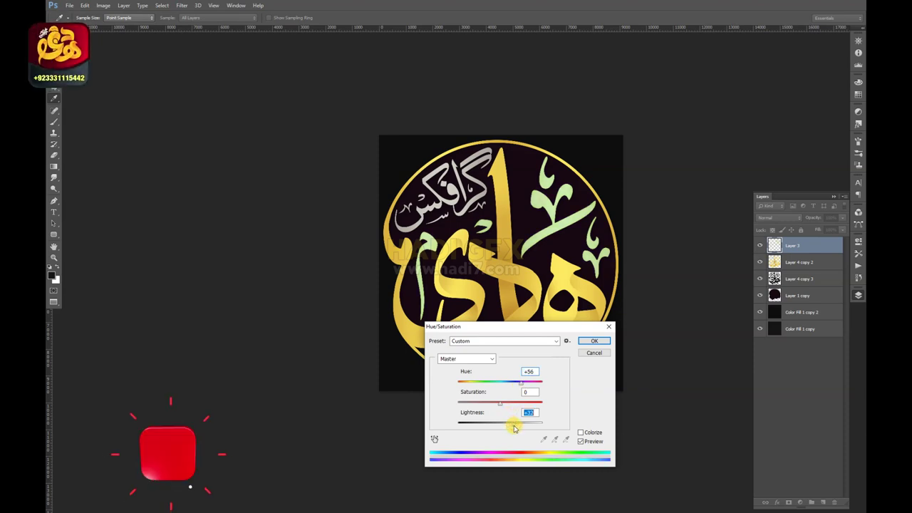
{"action": "left_click", "coordinate": [594, 341]}
{"action": "key", "text": "z"}
{"action": "left_click", "coordinate": [507, 260]}
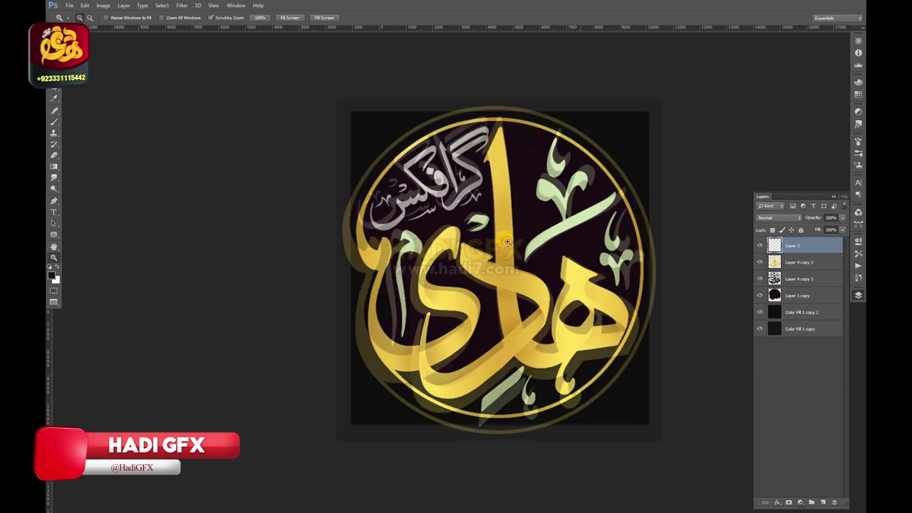
{"action": "left_click", "coordinate": [509, 243], "text": "alt"}
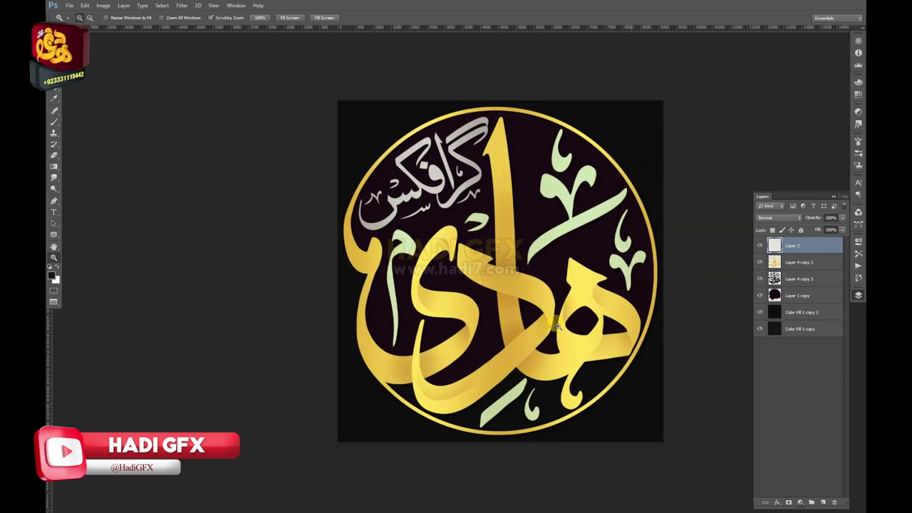
{"action": "left_click", "coordinate": [558, 327]}
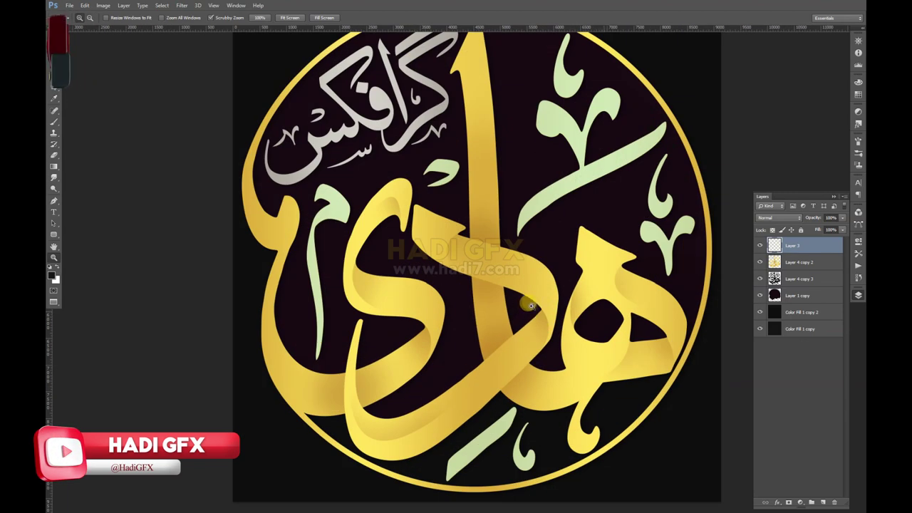
Try darkening the Layer 1 copy interior to Lightness -13, then discard the change.
{"action": "left_click", "coordinate": [798, 296]}
{"action": "key", "text": "ctrl+u"}
{"action": "left_click_drag", "start_coordinate": [502, 427], "coordinate": [494, 425]}
{"action": "left_click", "coordinate": [596, 353]}
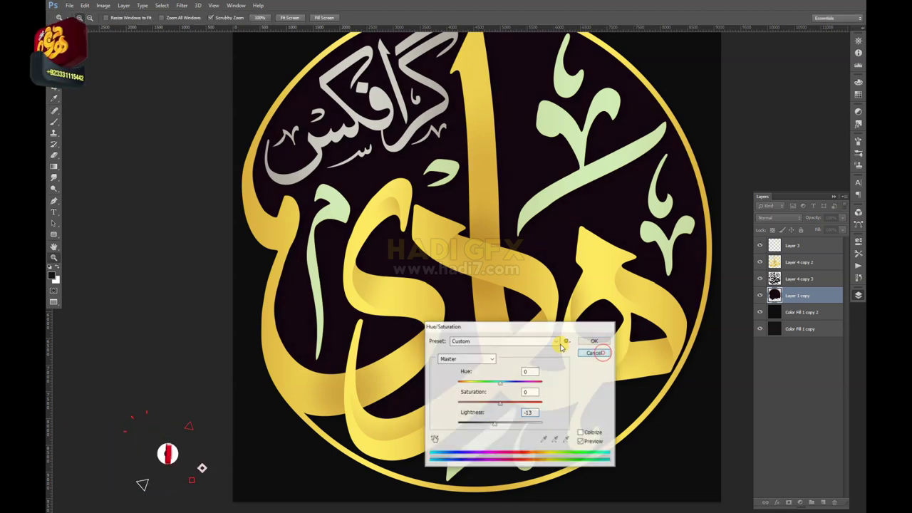
{"action": "left_click", "coordinate": [522, 304], "text": "alt"}
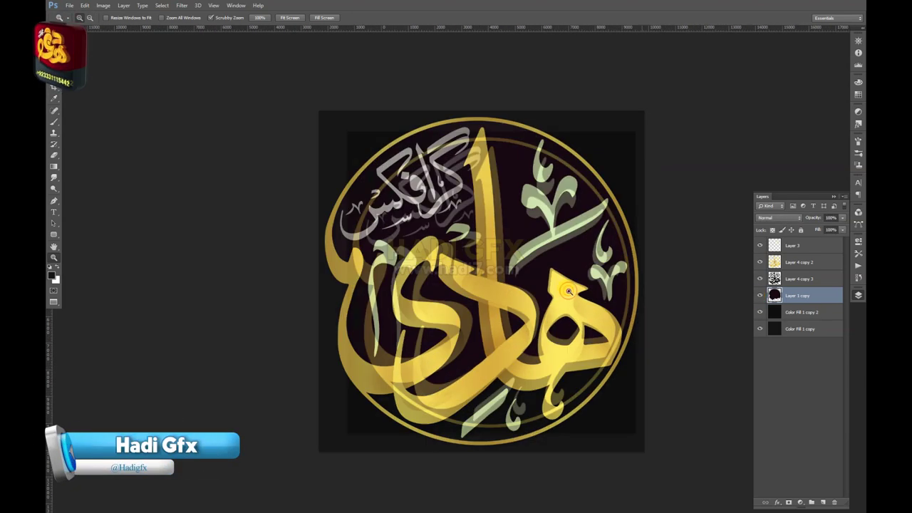
Inspect the calligraphy up close on Layer 4 copy 2, trying and undoing a merge of all layers.
{"action": "left_click", "coordinate": [799, 262]}
{"action": "key", "text": "z"}
{"action": "left_click", "coordinate": [391, 257]}
{"action": "left_click", "coordinate": [391, 258]}
{"action": "left_click", "coordinate": [392, 257]}
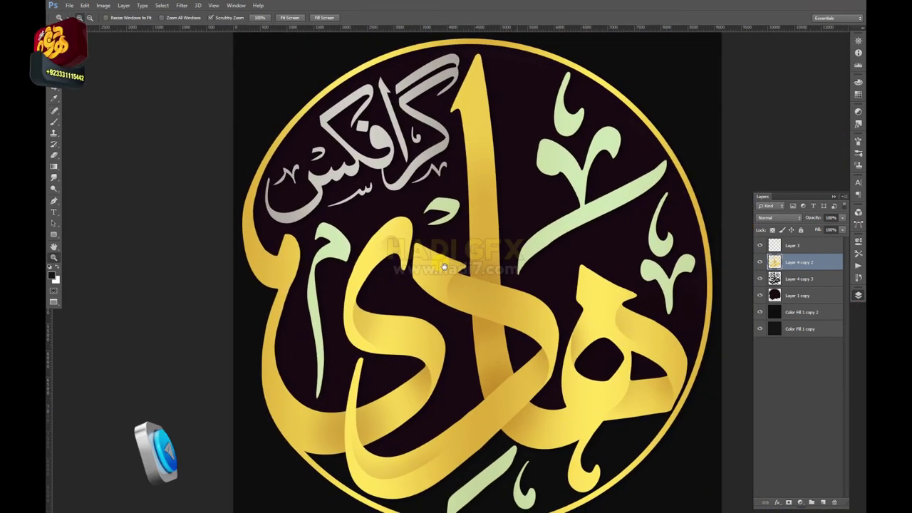
{"action": "left_click", "coordinate": [487, 315], "text": "alt"}
{"action": "left_click", "coordinate": [487, 316], "text": "alt"}
{"action": "left_click", "coordinate": [487, 316]}
{"action": "left_click", "coordinate": [488, 324]}
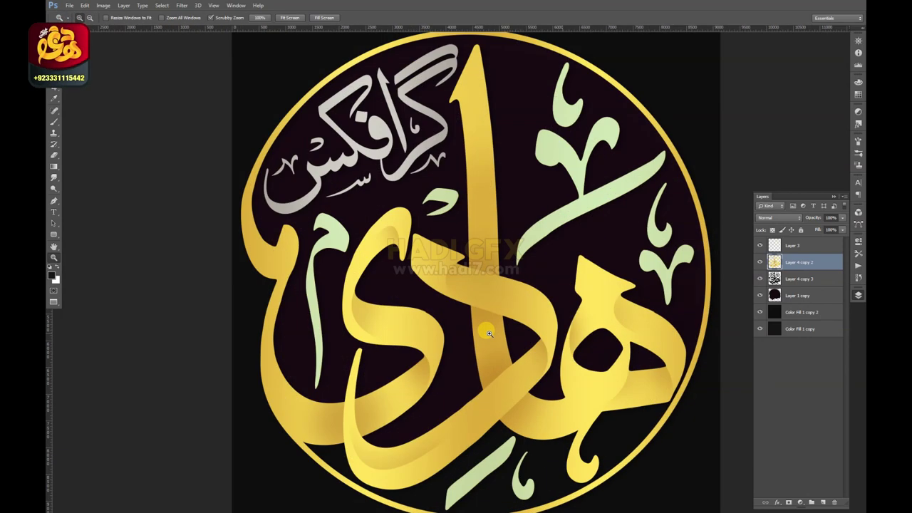
{"action": "left_click_drag", "start_coordinate": [503, 307], "coordinate": [506, 316]}
{"action": "left_click", "coordinate": [507, 281], "text": "alt"}
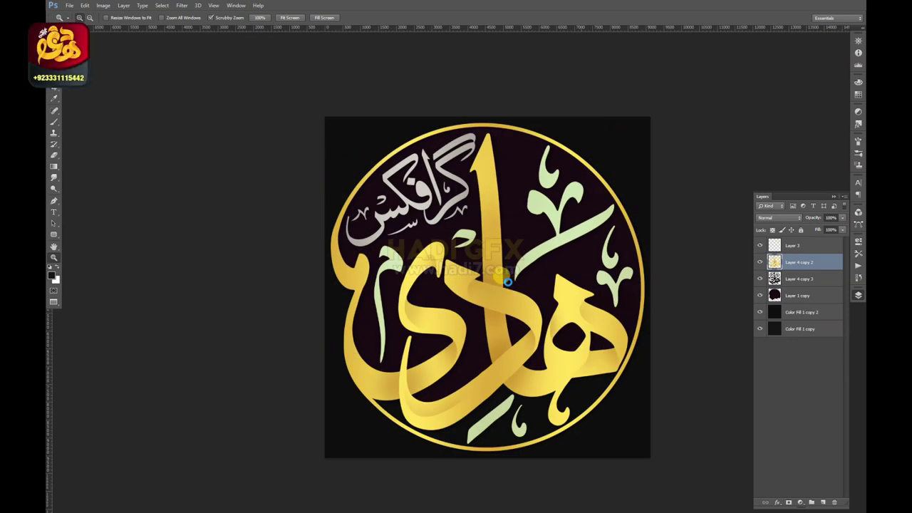
{"action": "key", "text": "ctrl+shift+e"}
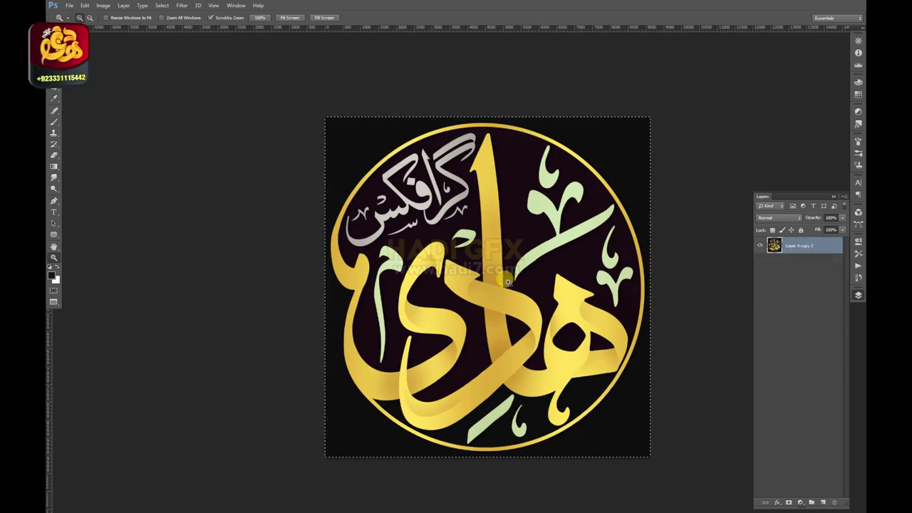
{"action": "key", "text": "ctrl+alt+z"}
{"action": "key", "text": "ctrl+alt+z"}
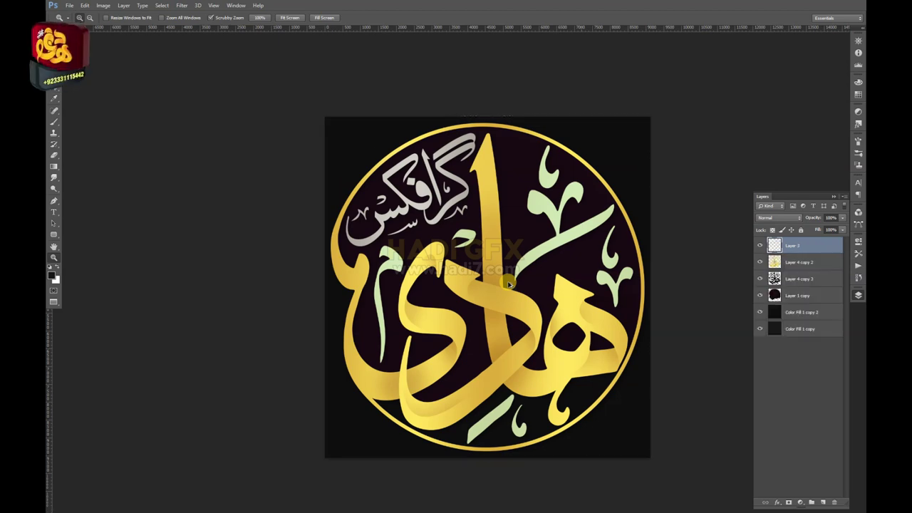
Scale the ring, calligraphy, ornament and interior layers together to about 96.75%.
{"action": "key", "text": "v"}
{"action": "key", "text": "alt+shift+bracketleft"}
{"action": "key", "text": "alt+shift+bracketleft"}
{"action": "key", "text": "alt+shift+bracketleft"}
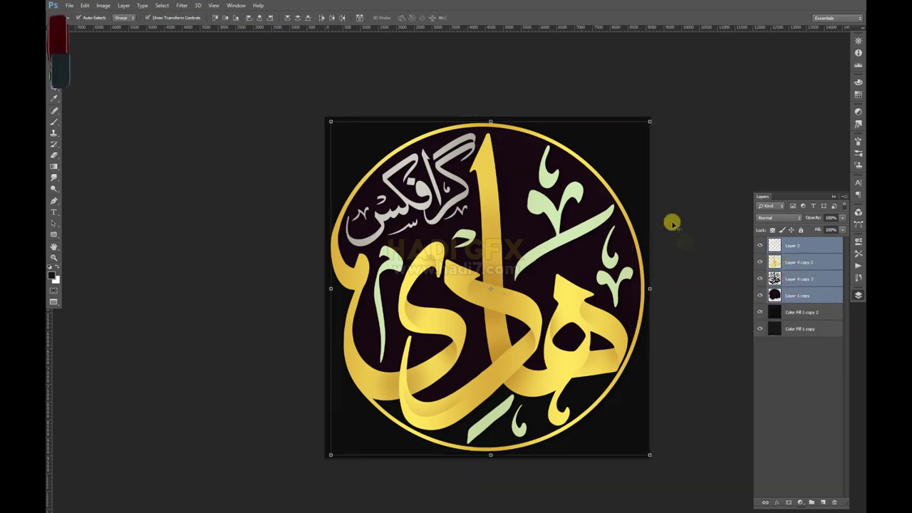
{"action": "left_click_drag", "start_coordinate": [648, 121], "coordinate": [643, 127]}
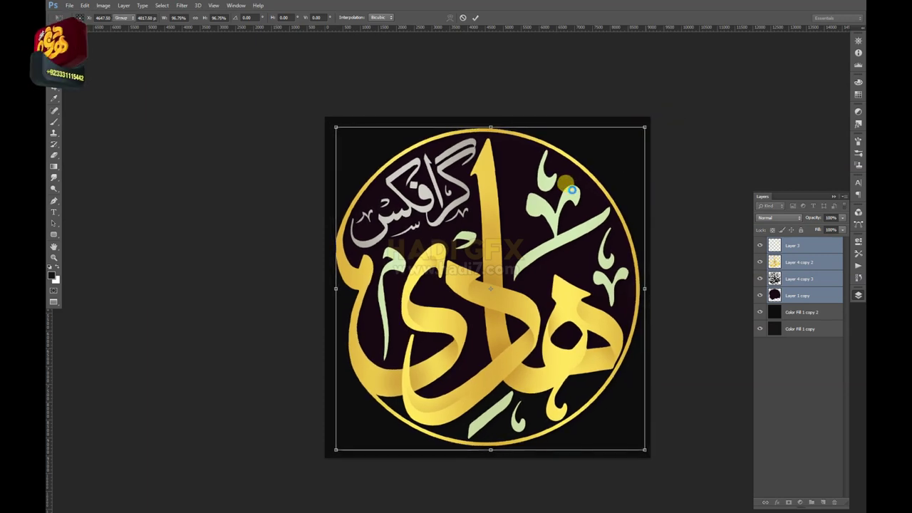
{"action": "key", "text": "Return"}
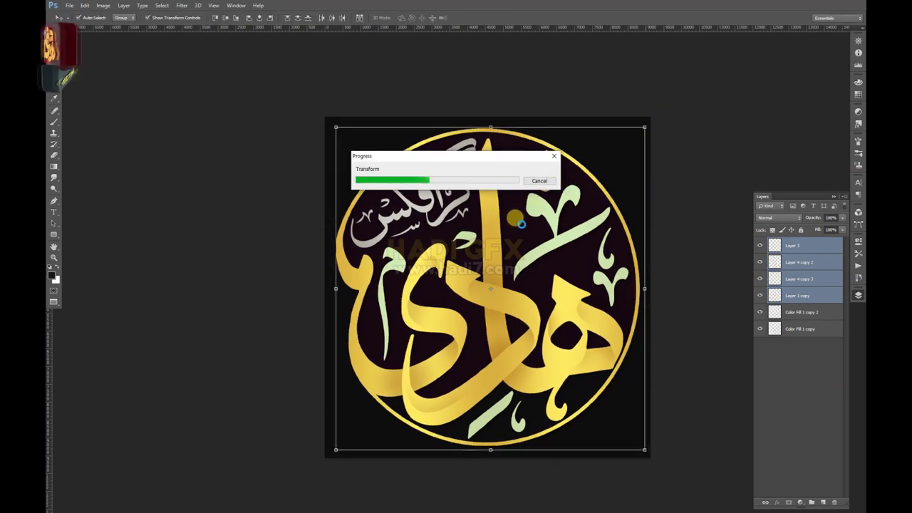
{"action": "key", "text": "z"}
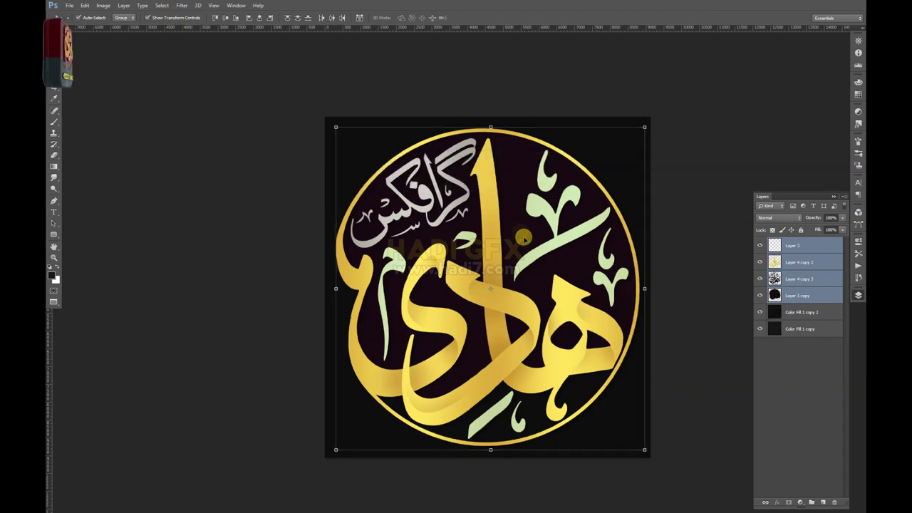
{"action": "left_click", "coordinate": [523, 235]}
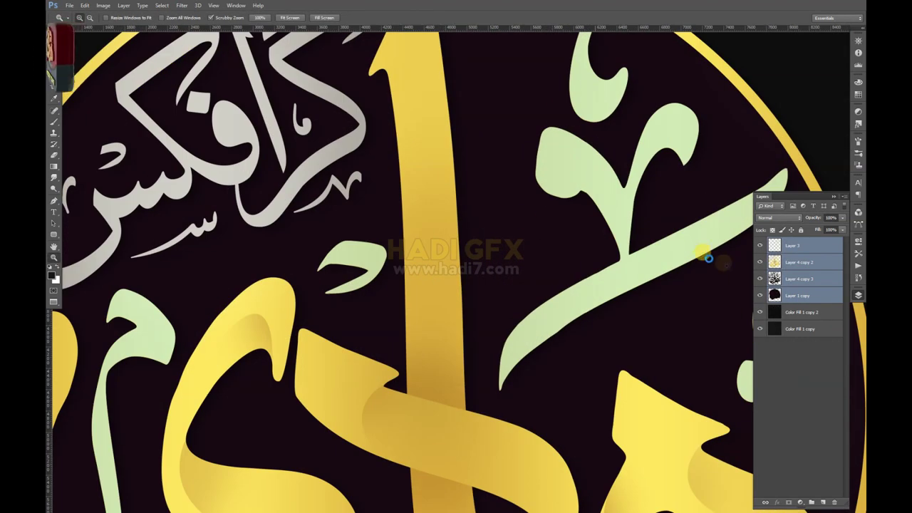
Merge the artwork into Layer 3, give a copy textured Bevel & Emboss, and duplicate it.
{"action": "key", "text": "ctrl+shift+e"}
{"action": "key", "text": "ctrl+j"}
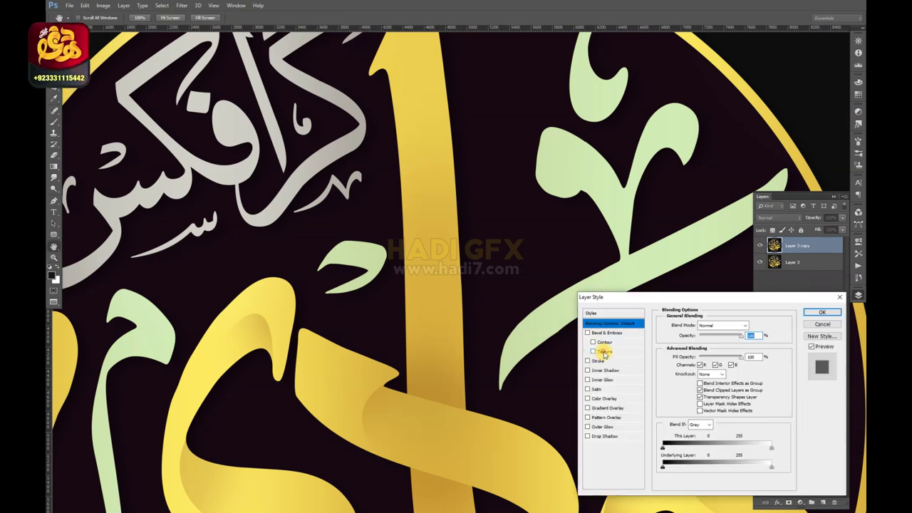
{"action": "left_click", "coordinate": [603, 352]}
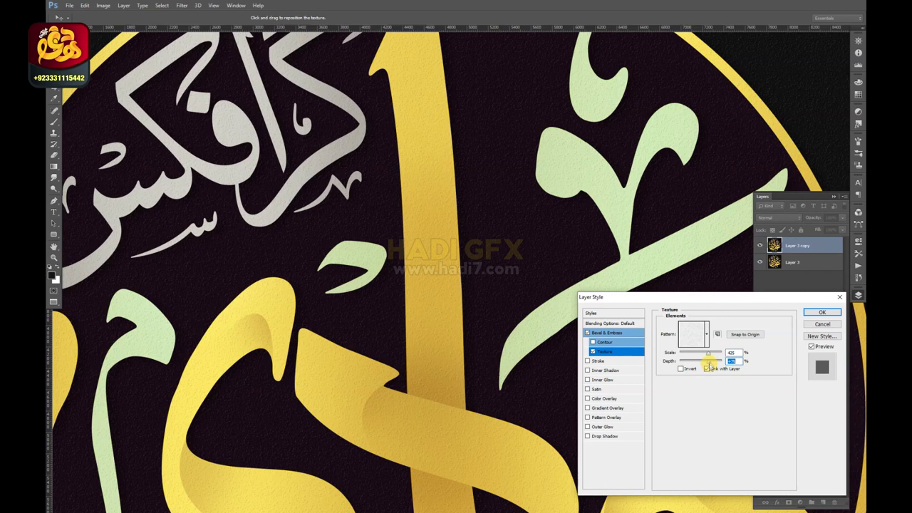
{"action": "left_click", "coordinate": [822, 312]}
{"action": "scroll", "coordinate": [473, 224], "scroll_direction": "down", "scroll_amount": 3}
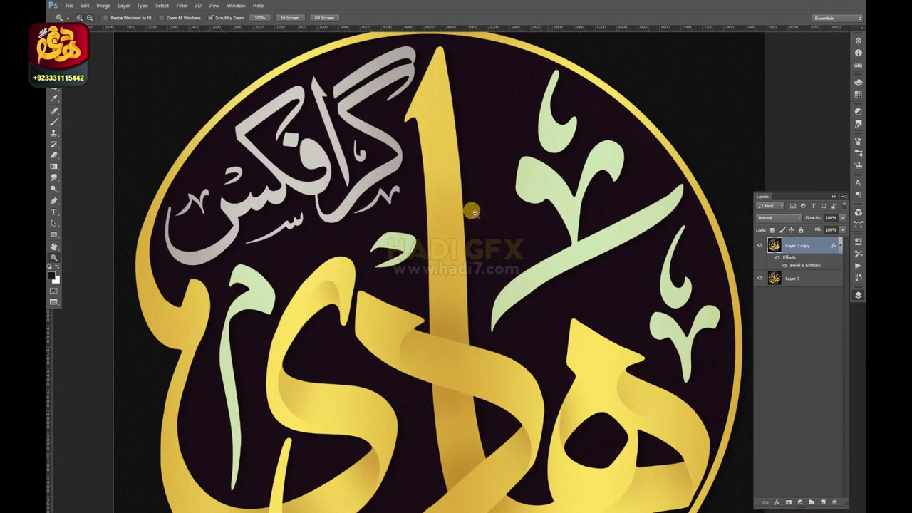
{"action": "scroll", "coordinate": [471, 231], "scroll_direction": "down", "scroll_amount": 2}
{"action": "key", "text": "ctrl+j"}
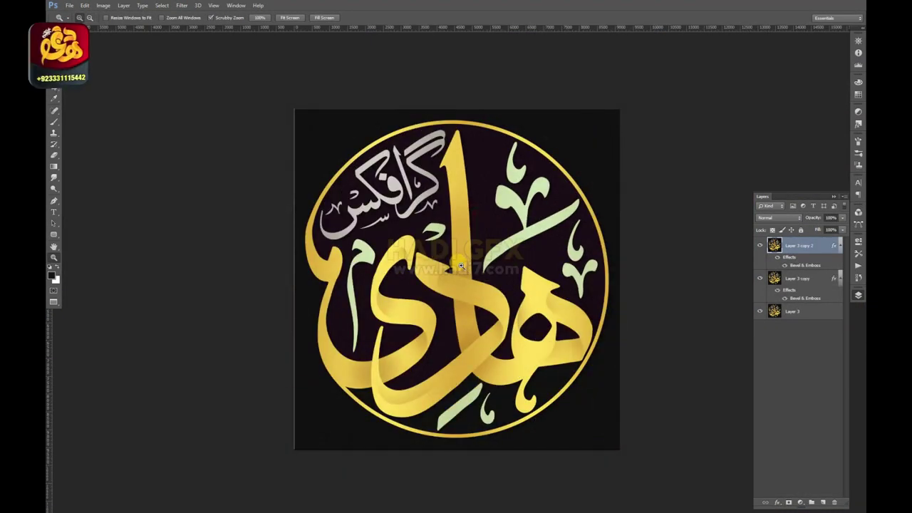
Merge all visible layers into one and enlarge the logo to about 102%.
{"action": "key", "text": "ctrl+shift+alt+e"}
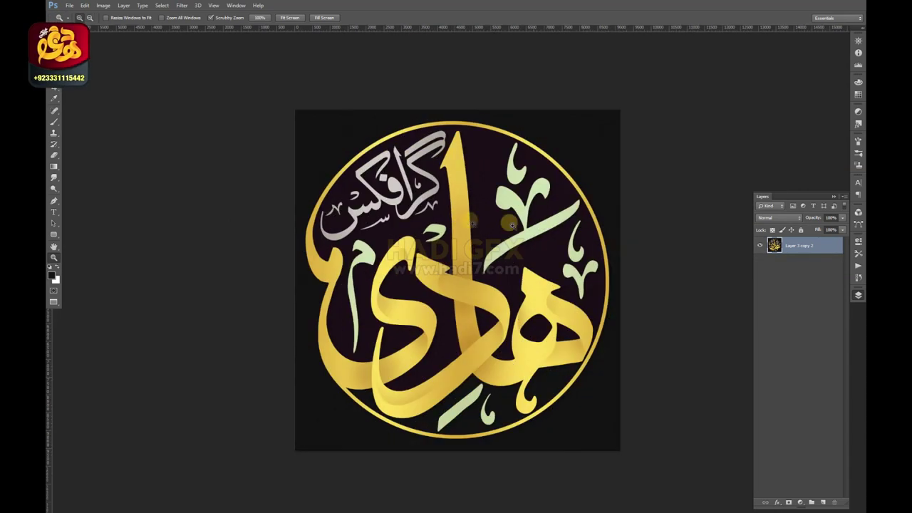
{"action": "key", "text": "v"}
{"action": "left_click_drag", "start_coordinate": [617, 109], "coordinate": [623, 107]}
{"action": "key", "text": "Return"}
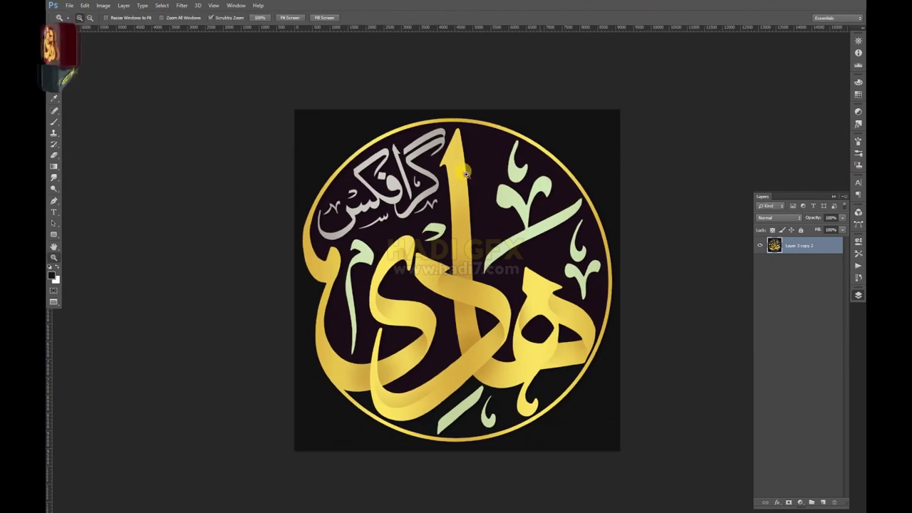
{"action": "key", "text": "ctrl+plus"}
Boost the logo's saturation by +20 with Hue/Saturation.
{"action": "key", "text": "ctrl+u"}
{"action": "left_click_drag", "start_coordinate": [505, 402], "coordinate": [507, 405]}
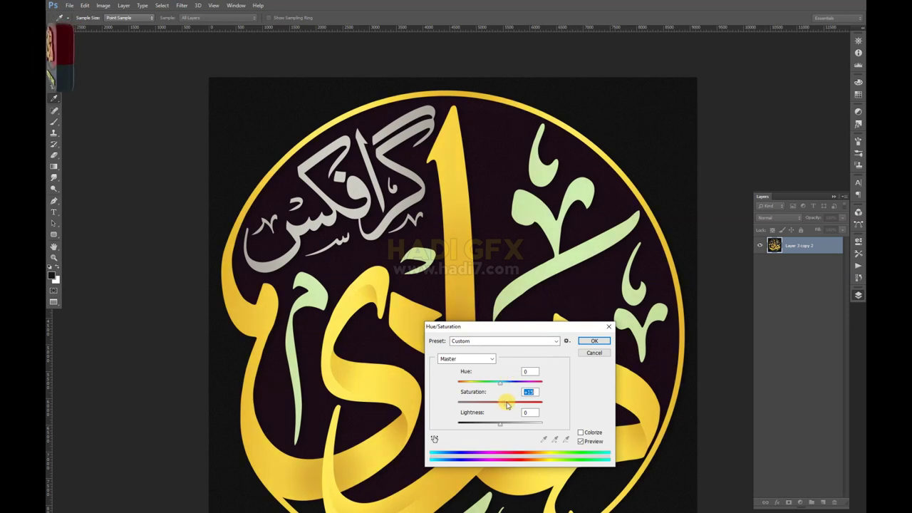
{"action": "key", "text": "Return"}
{"action": "key", "text": "z"}
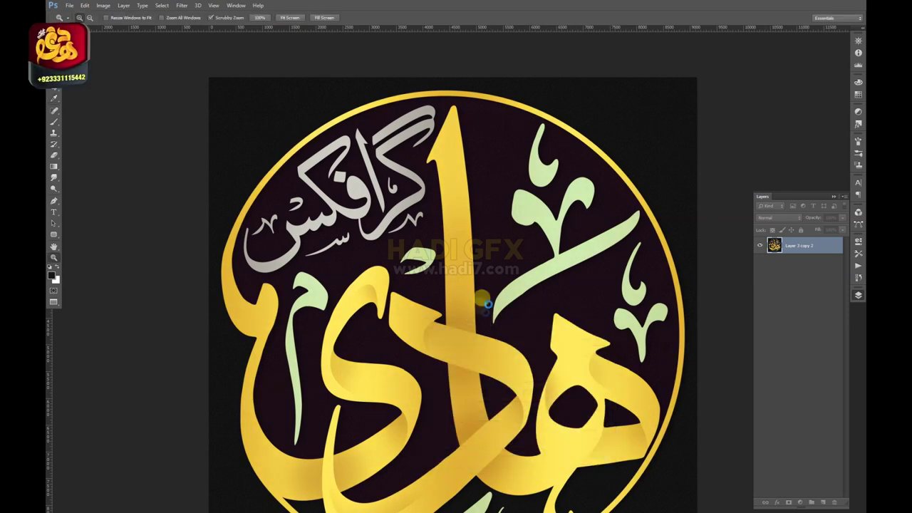
{"action": "left_click", "coordinate": [484, 299], "text": "alt"}
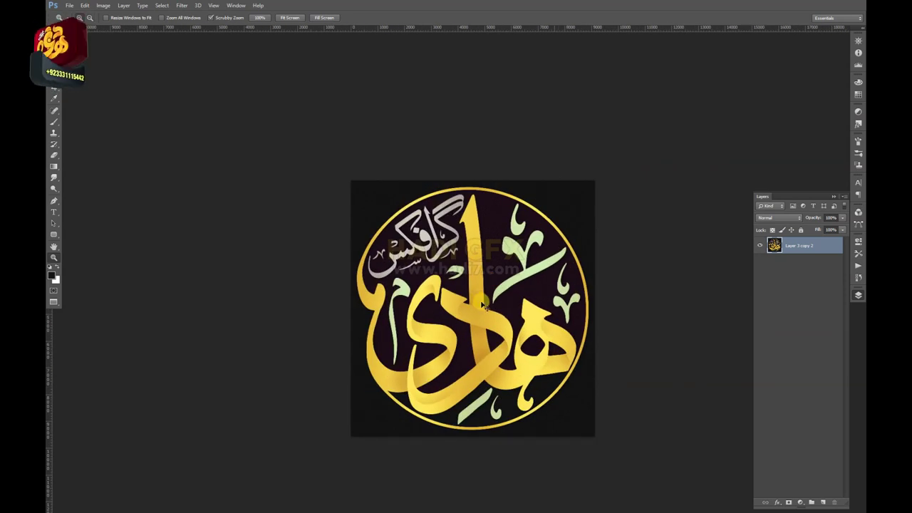
Save the logo as Hadi GFX.psd.
{"action": "key", "text": "ctrl+shift+s"}
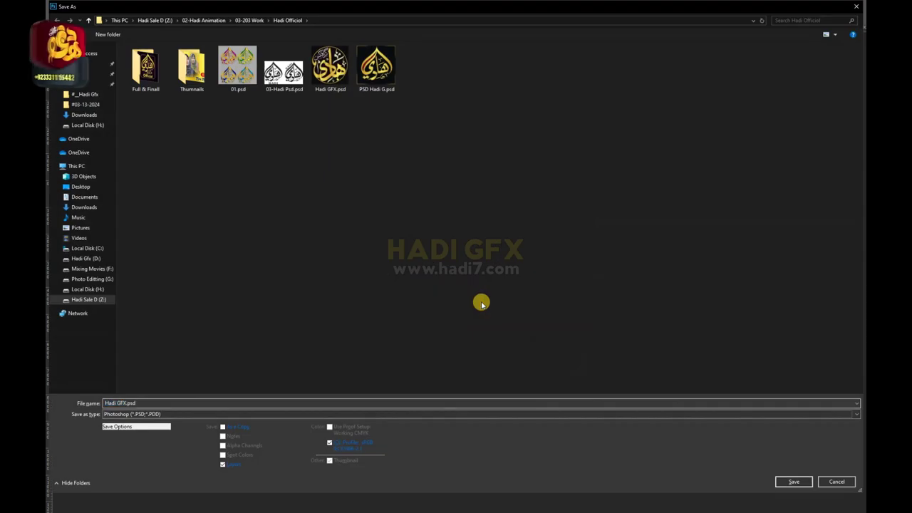
{"action": "key", "text": "Return"}
{"action": "key", "text": "Return"}
{"action": "left_click", "coordinate": [481, 271]}
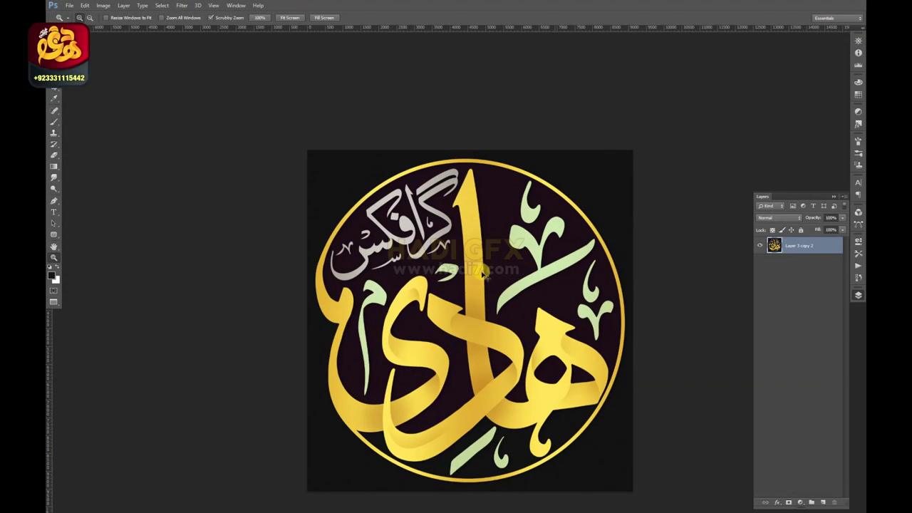